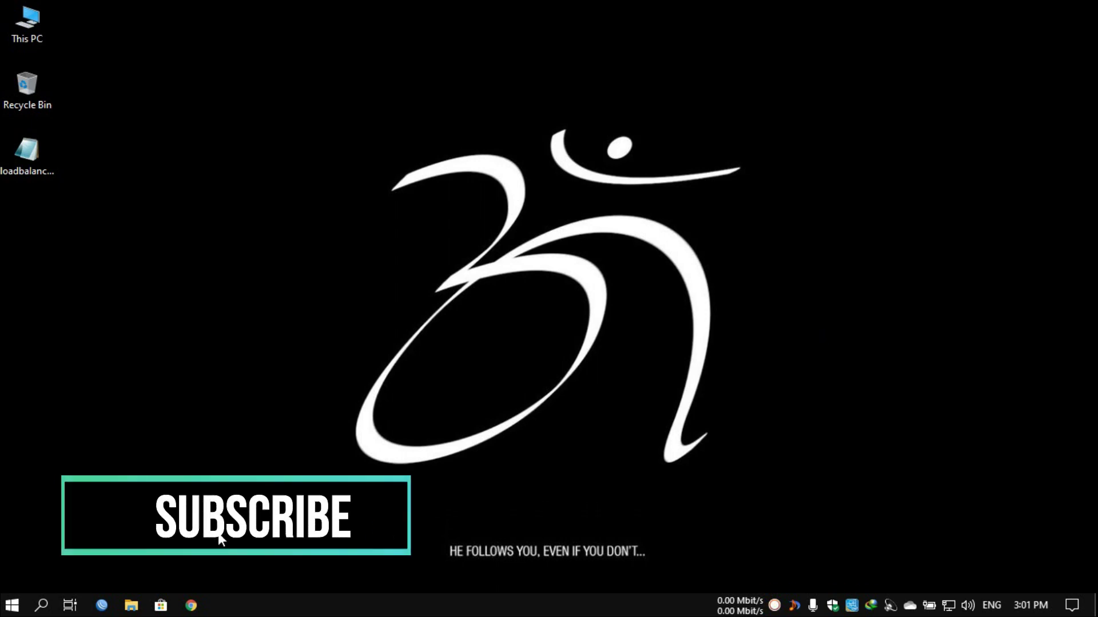
- Open speedtest.net in Chrome and bring the speed test's start area into view
{"action": "left_click", "coordinate": [196, 604]}
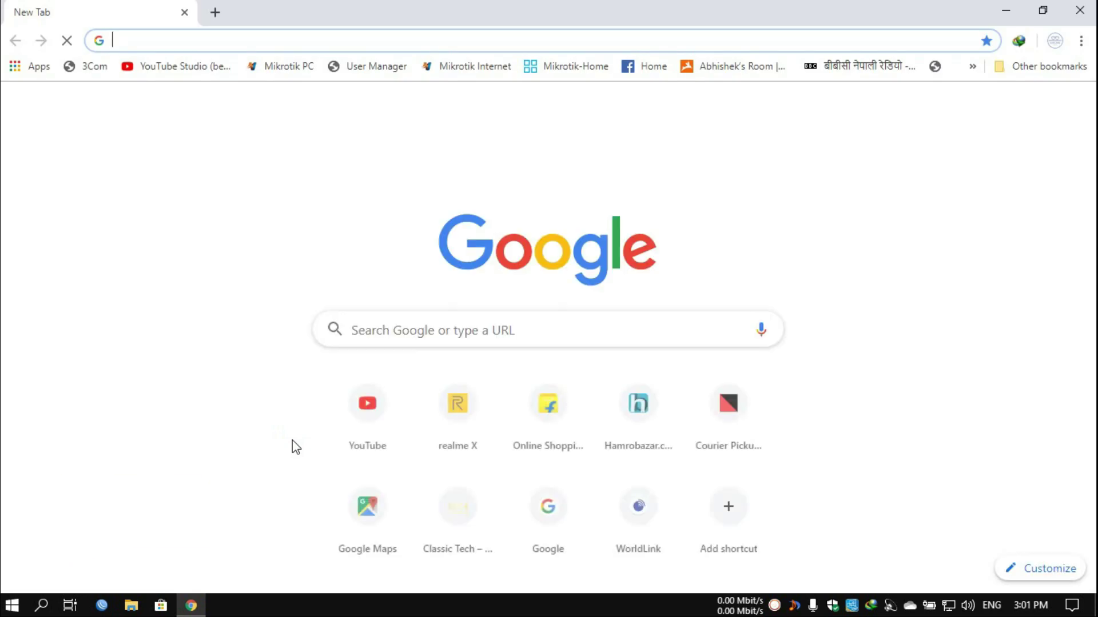
{"action": "type", "text": "speedtest.net"}
{"action": "key", "text": "Return"}
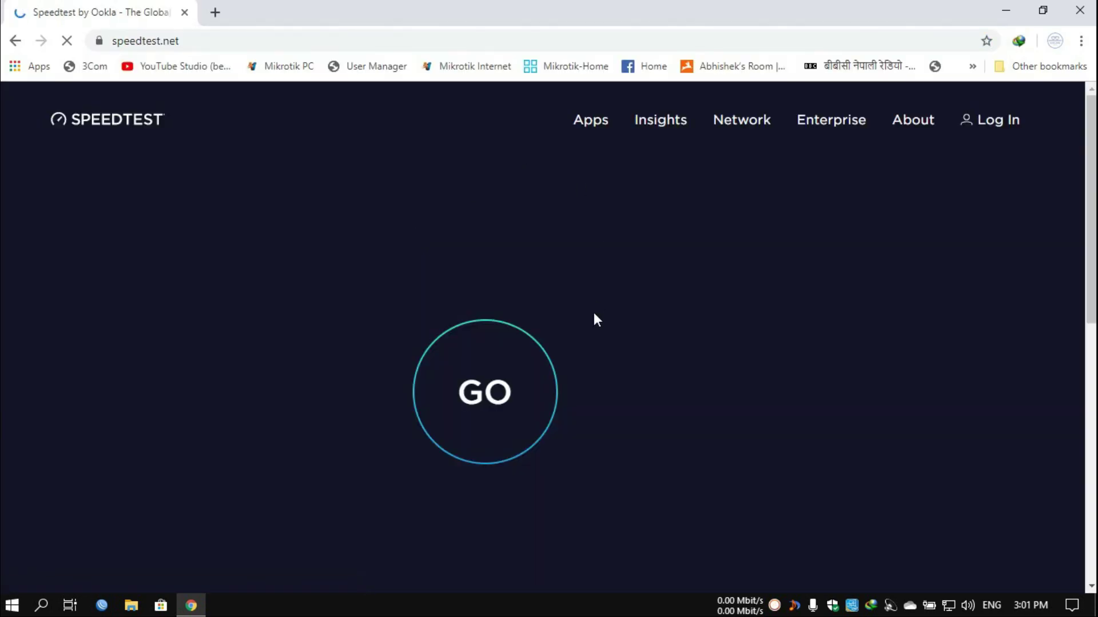
{"action": "scroll", "coordinate": [712, 397], "scroll_direction": "down", "scroll_amount": 1}
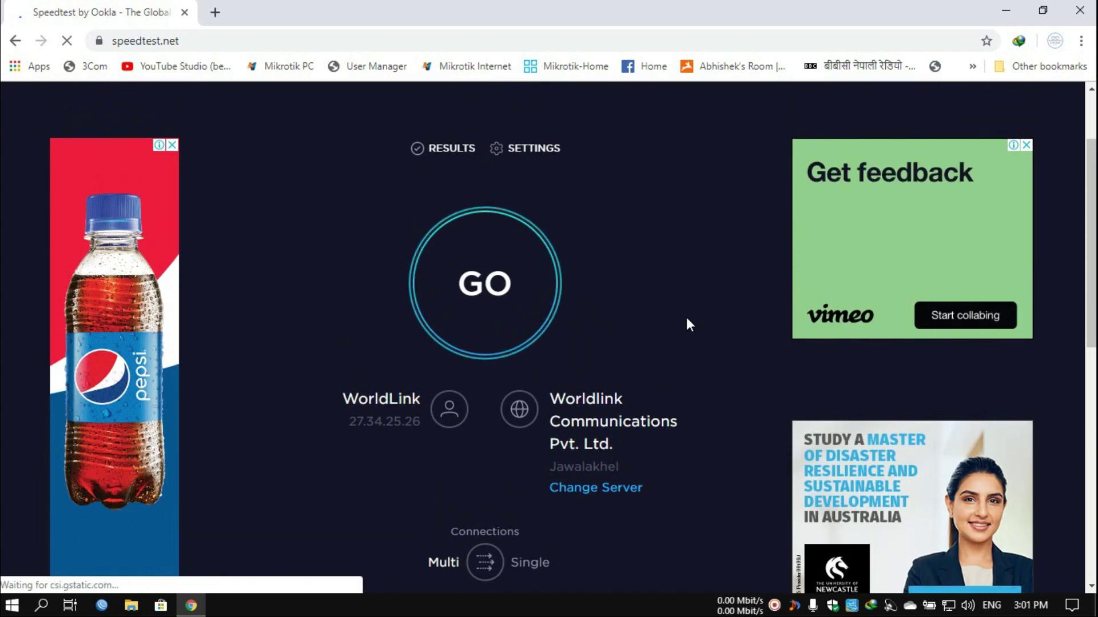
{"action": "scroll", "coordinate": [686, 324], "scroll_direction": "down", "scroll_amount": 1}
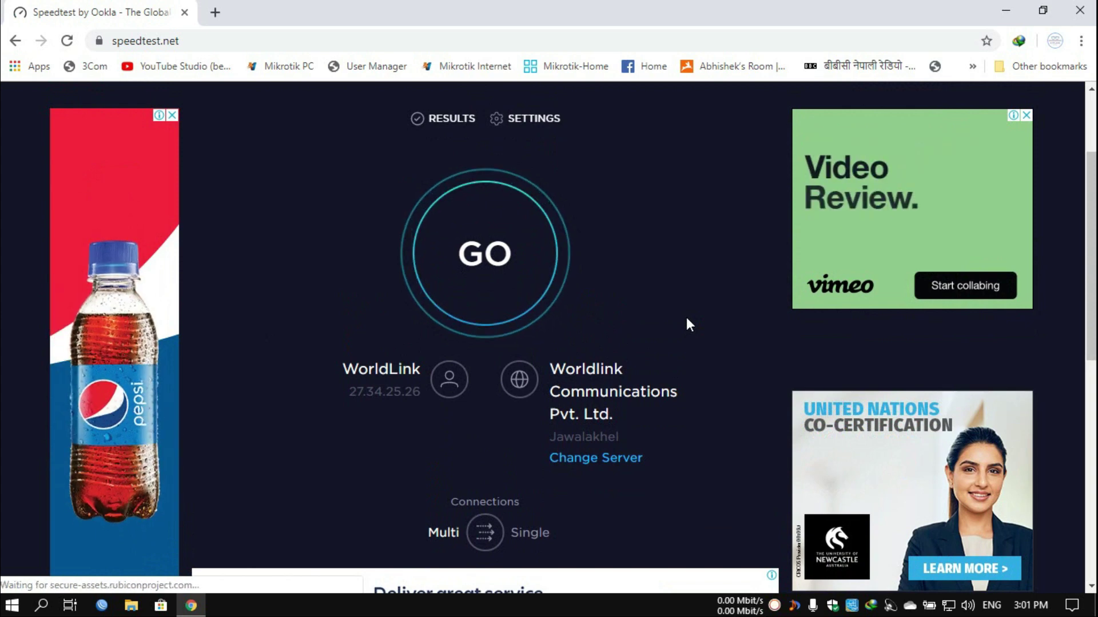
{"action": "scroll", "coordinate": [686, 324], "scroll_direction": "up", "scroll_amount": 1}
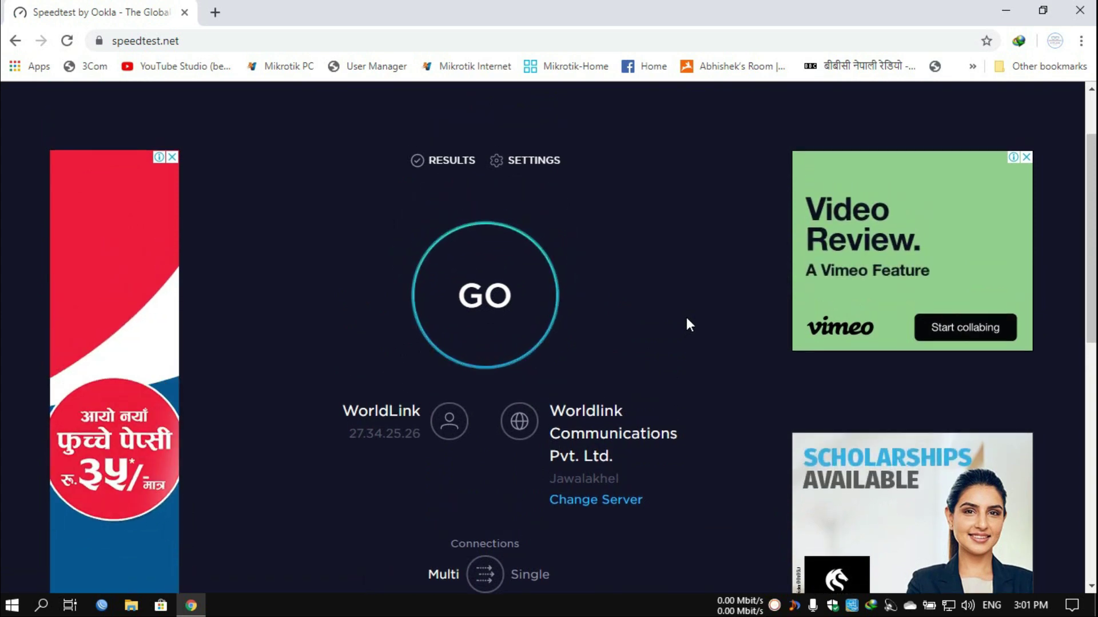
{"action": "scroll", "coordinate": [686, 324], "scroll_direction": "down", "scroll_amount": 1}
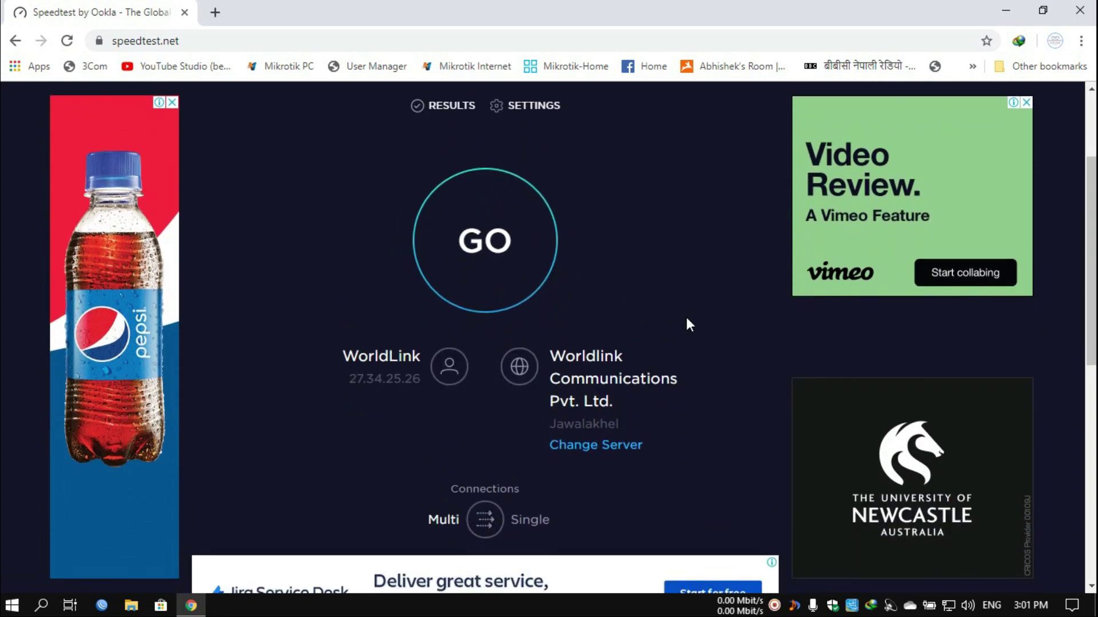
- Run the internet speed test, review the ping, download and upload results, and close the browser
{"action": "left_click", "coordinate": [499, 278]}
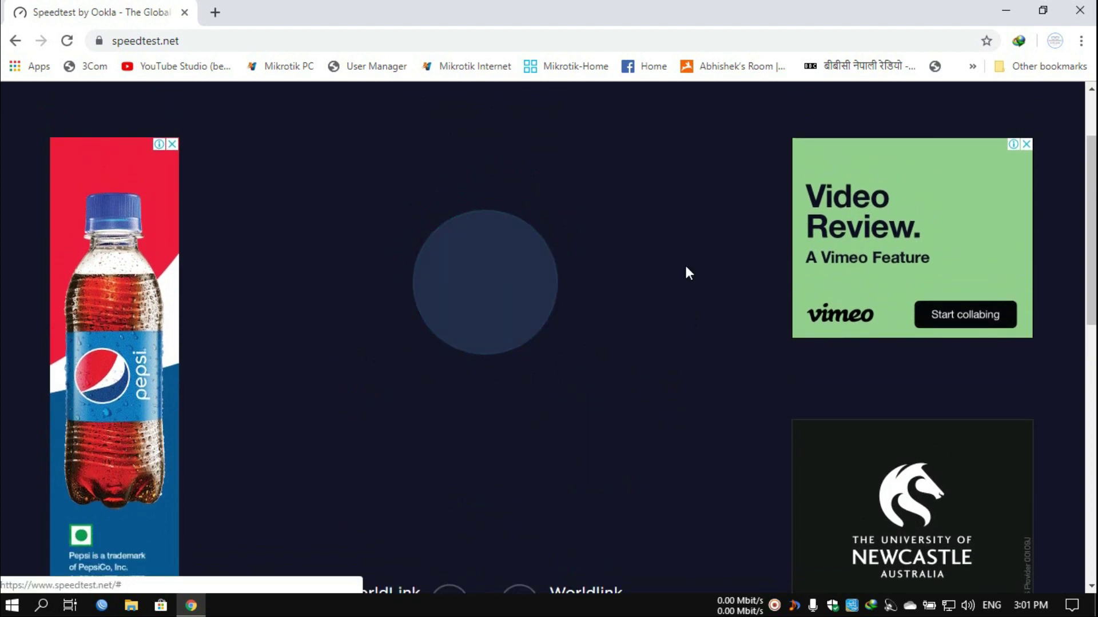
{"action": "scroll", "coordinate": [750, 388], "scroll_direction": "down", "scroll_amount": 1}
{"action": "scroll", "coordinate": [751, 393], "scroll_direction": "down", "scroll_amount": 1}
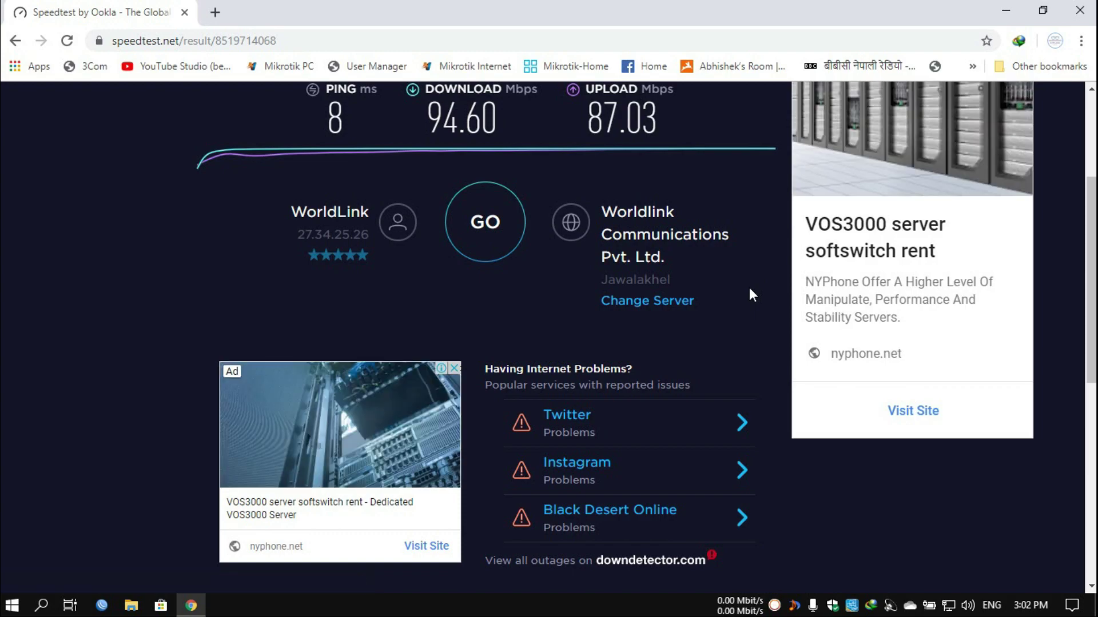
{"action": "left_click", "coordinate": [1074, 17]}
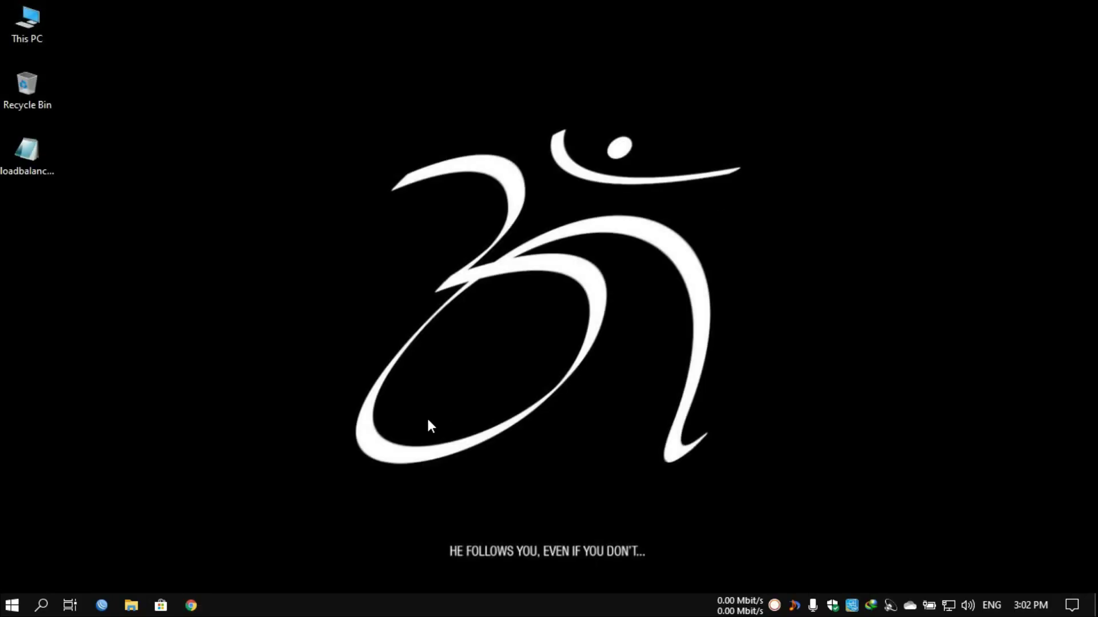
- Launch WinBox and connect to the managed router at 192.168.0.1 with its saved login
{"action": "left_click", "coordinate": [113, 606]}
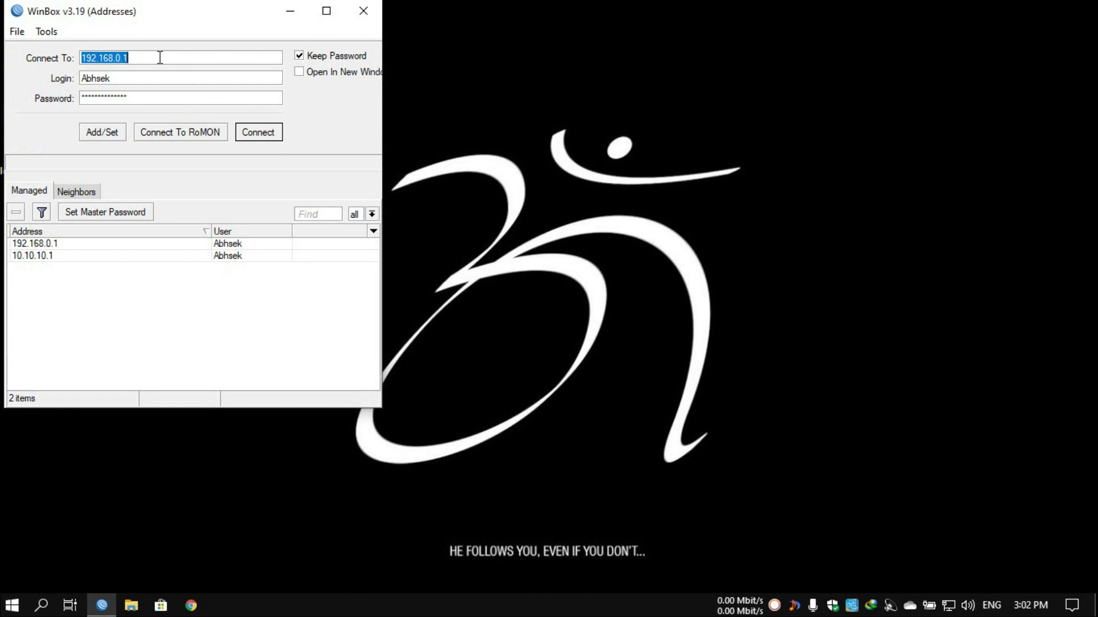
{"action": "left_click", "coordinate": [56, 244]}
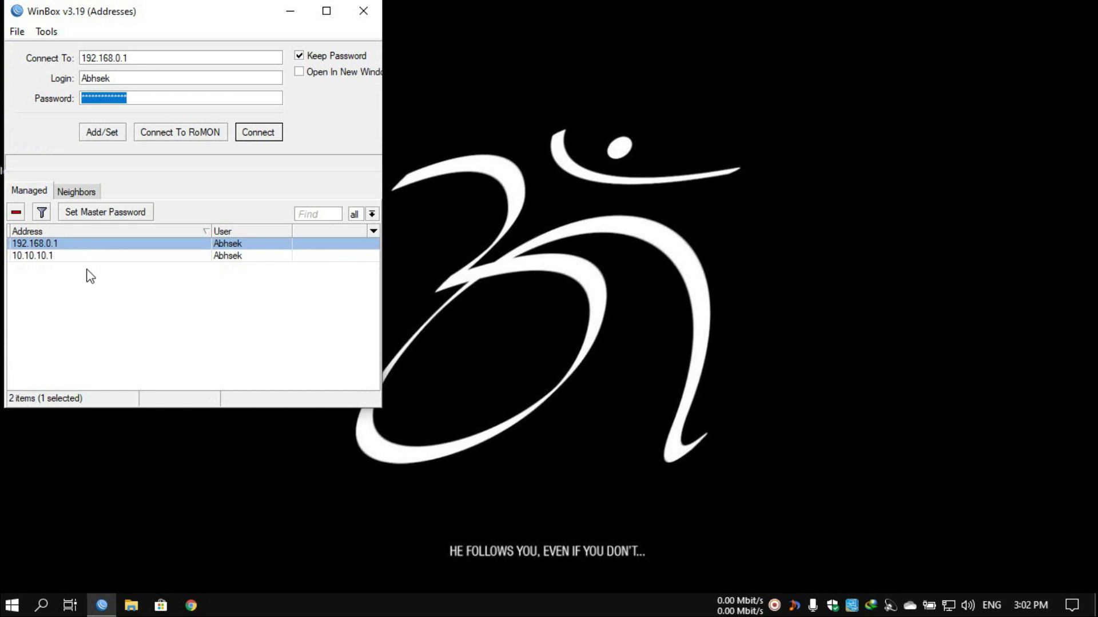
{"action": "left_click", "coordinate": [36, 256]}
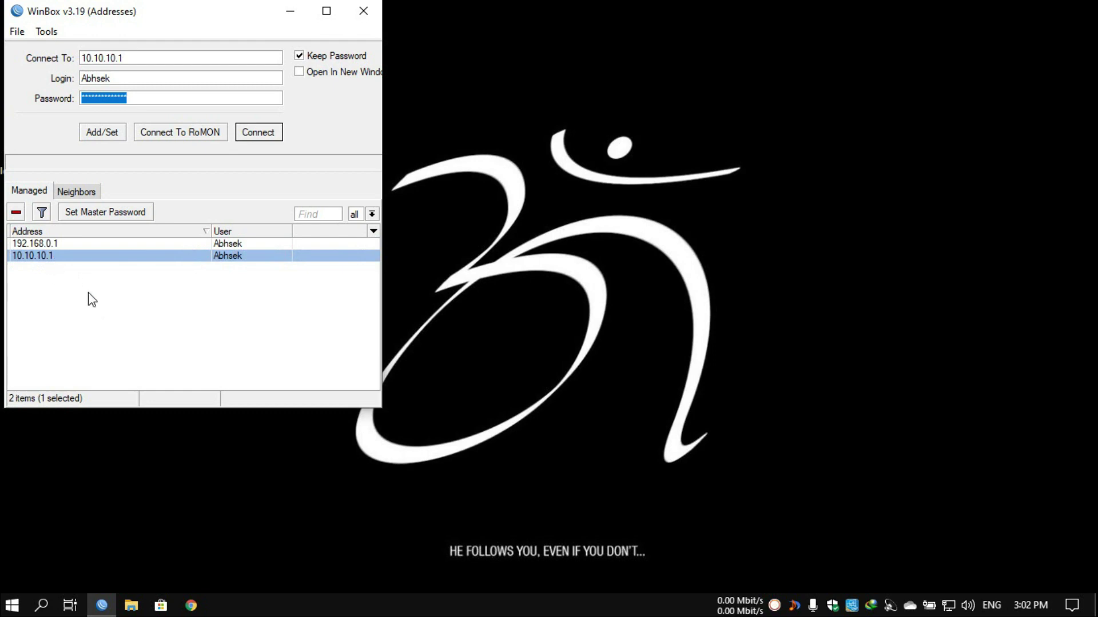
{"action": "left_click", "coordinate": [72, 245]}
{"action": "left_click", "coordinate": [262, 133]}
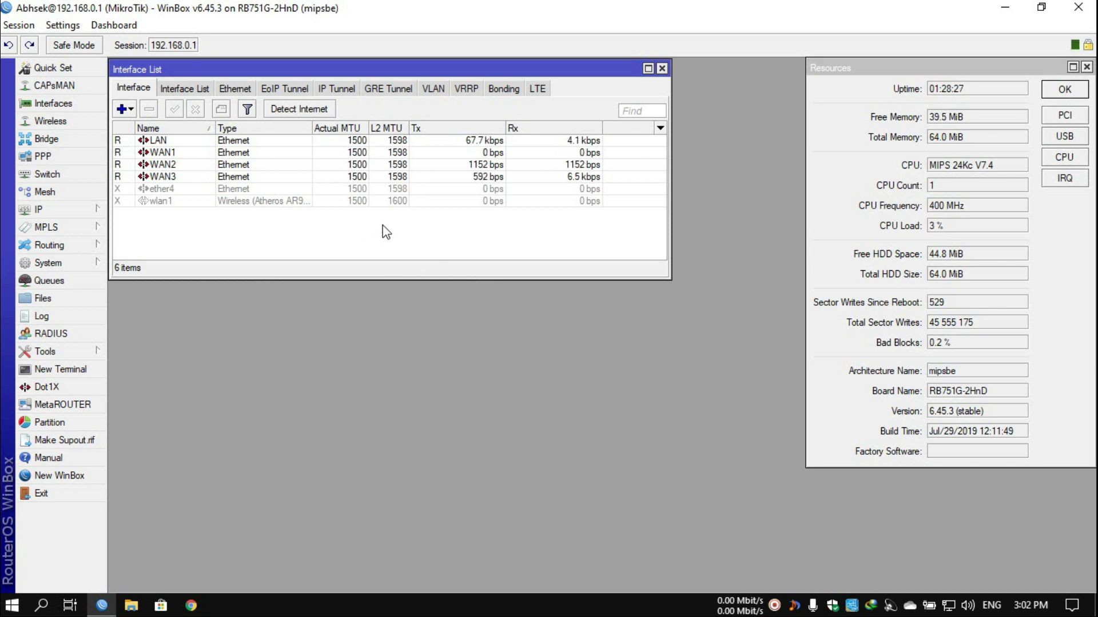
- Examine the WAN1, WAN2 and WAN3 entries in the router's interface list
{"action": "left_click", "coordinate": [313, 153]}
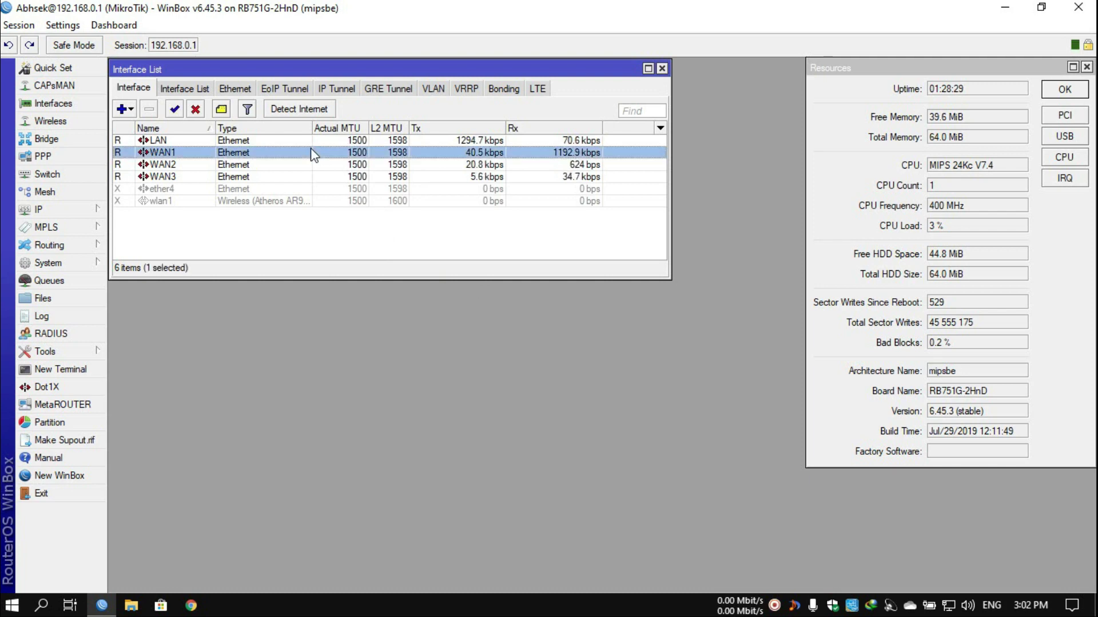
{"action": "left_click", "coordinate": [213, 164]}
{"action": "left_click", "coordinate": [196, 176]}
{"action": "left_click", "coordinate": [261, 243]}
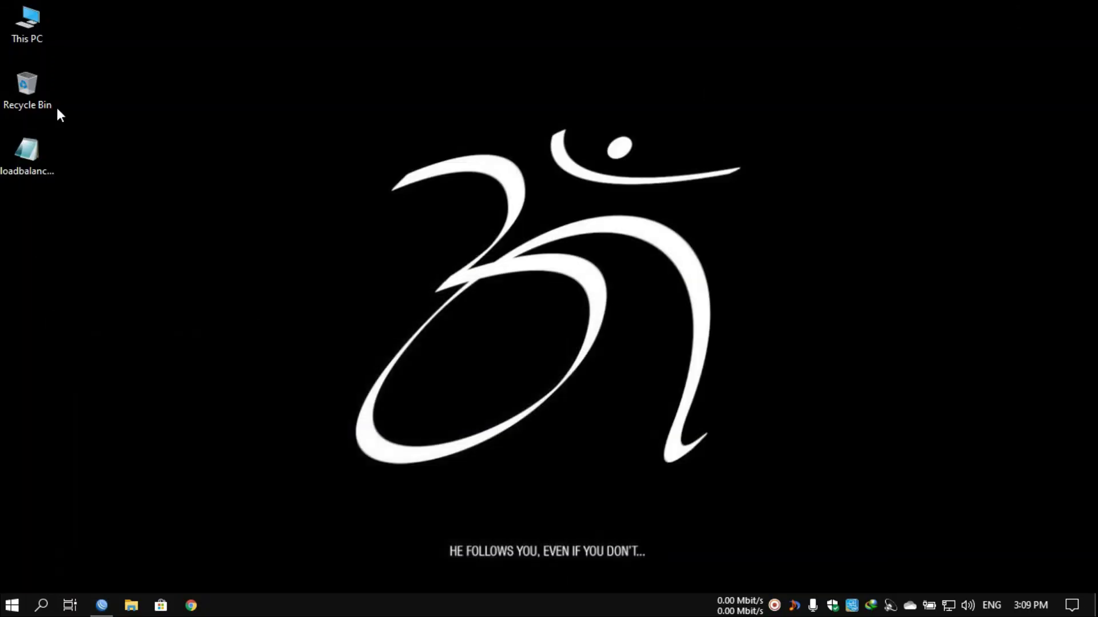
- Open loadbalancescript.rsc from the desktop in Notepad, maximize it, and review the interface ethernet lines
{"action": "double_click", "coordinate": [39, 146]}
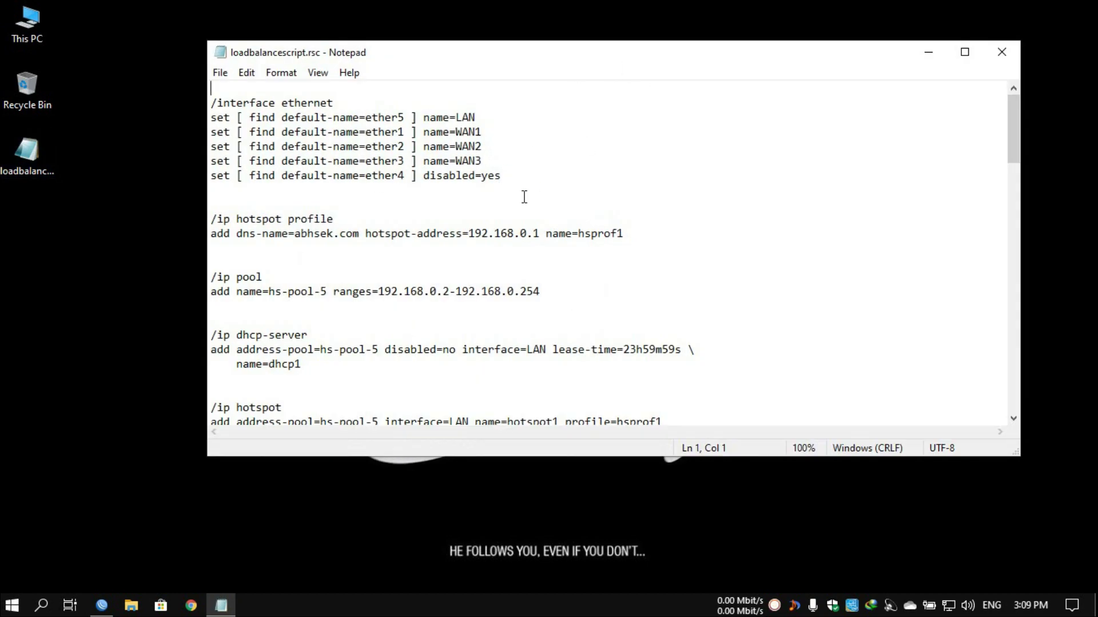
{"action": "double_click", "coordinate": [597, 46]}
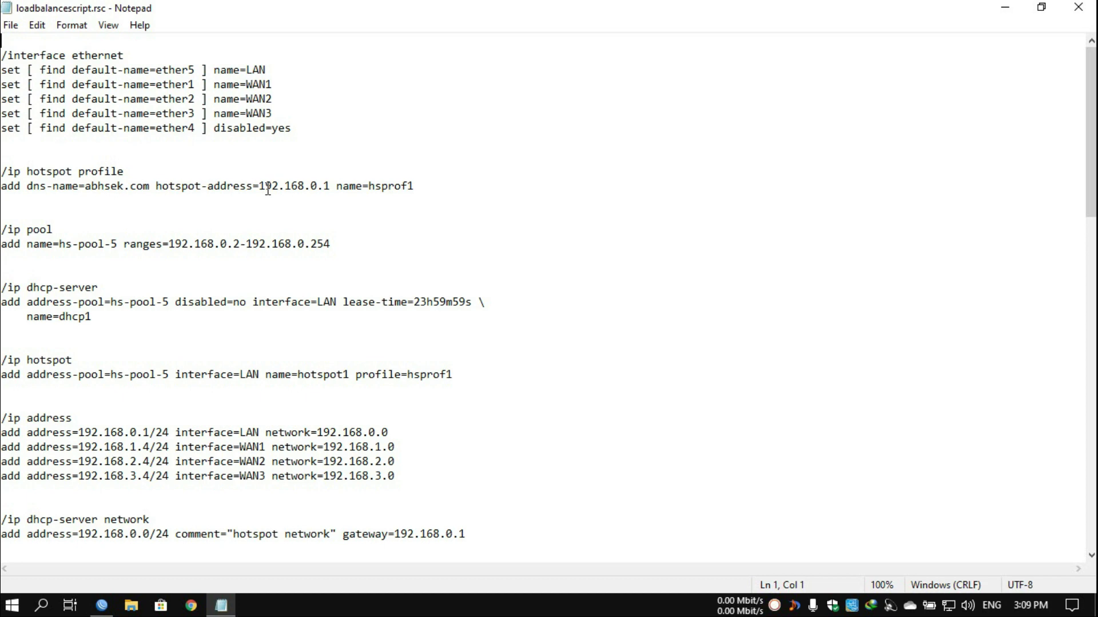
{"action": "left_click", "coordinate": [294, 133]}
{"action": "left_click_drag", "start_coordinate": [272, 114], "coordinate": [6, 120]}
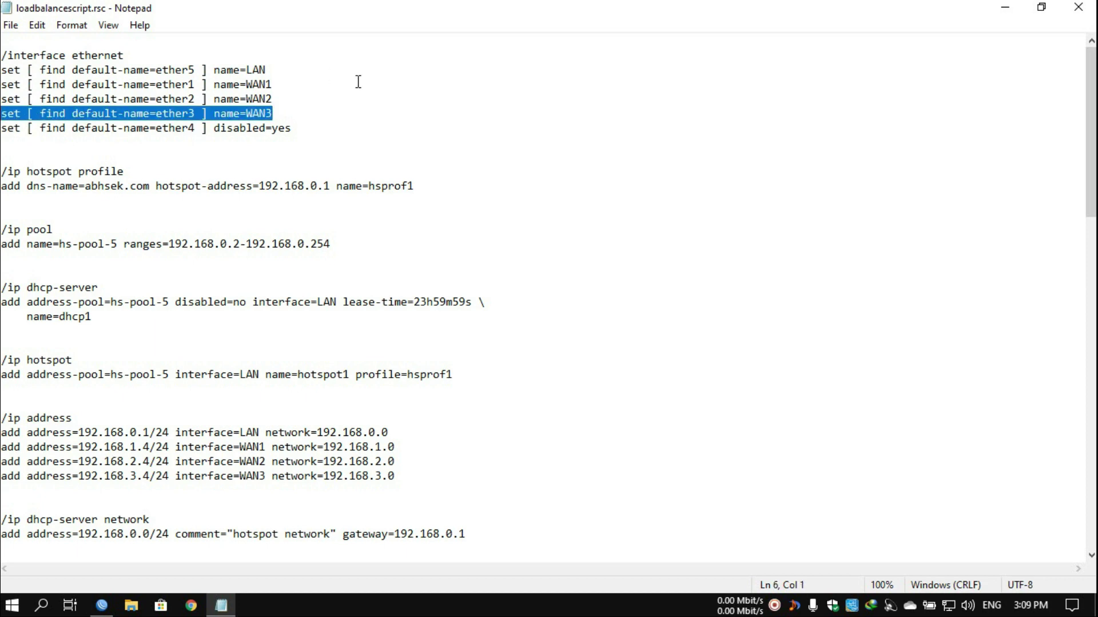
{"action": "left_click", "coordinate": [346, 101]}
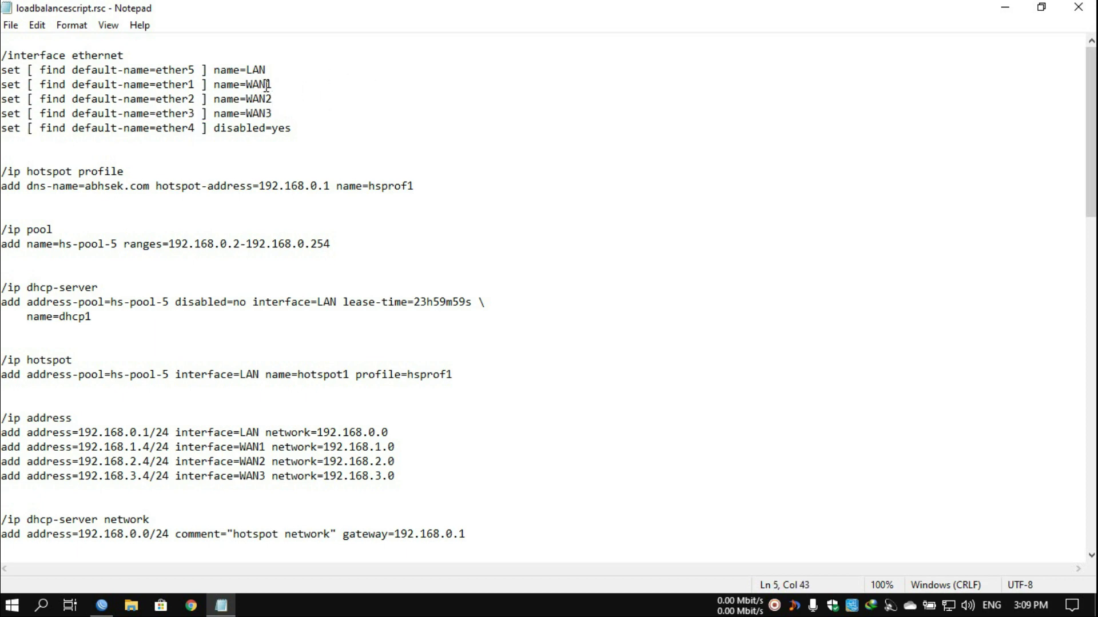
- Duplicate the ether3 line under /interface ethernet and change the copy to ether4 with the name WAN4
{"action": "left_click_drag", "start_coordinate": [273, 110], "coordinate": [1, 114]}
{"action": "key", "text": "ctrl+c"}
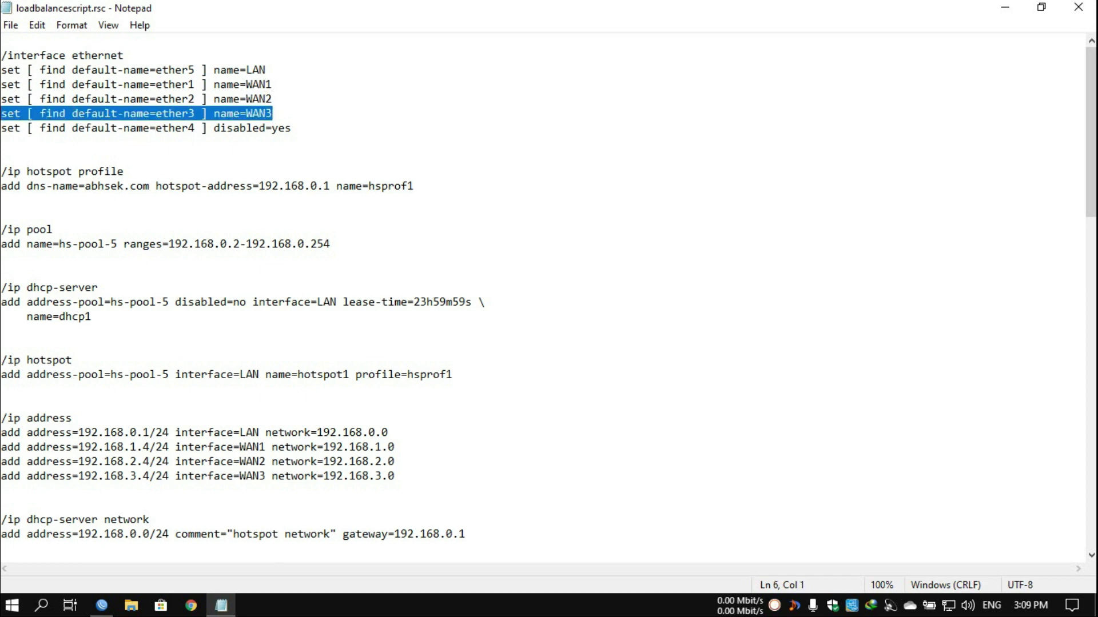
{"action": "left_click", "coordinate": [274, 114]}
{"action": "key", "text": "Return"}
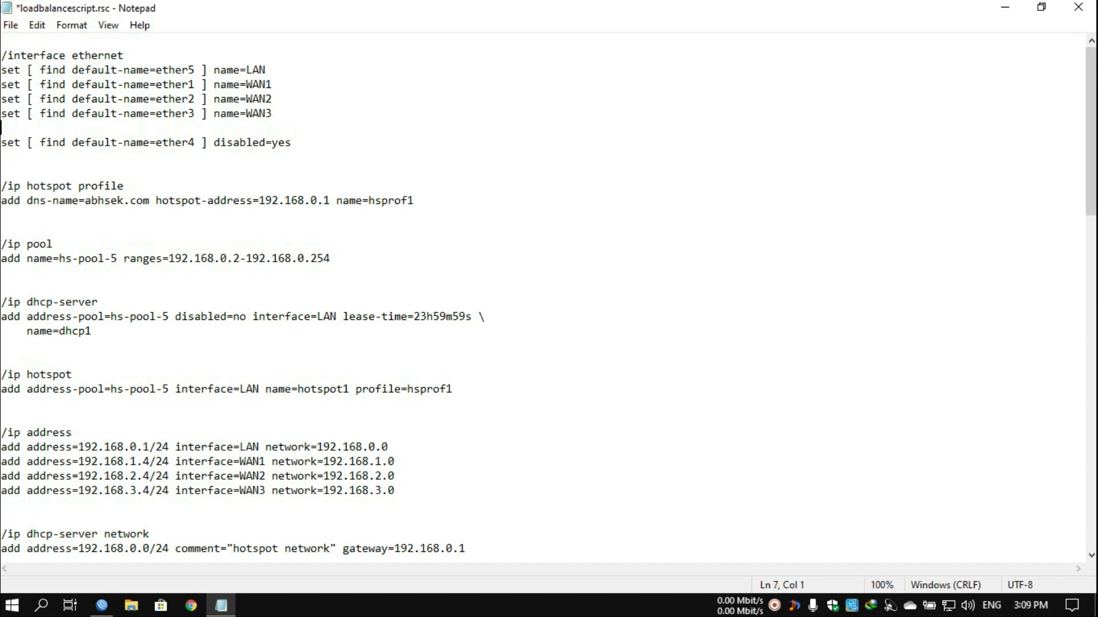
{"action": "key", "text": "ctrl+v"}
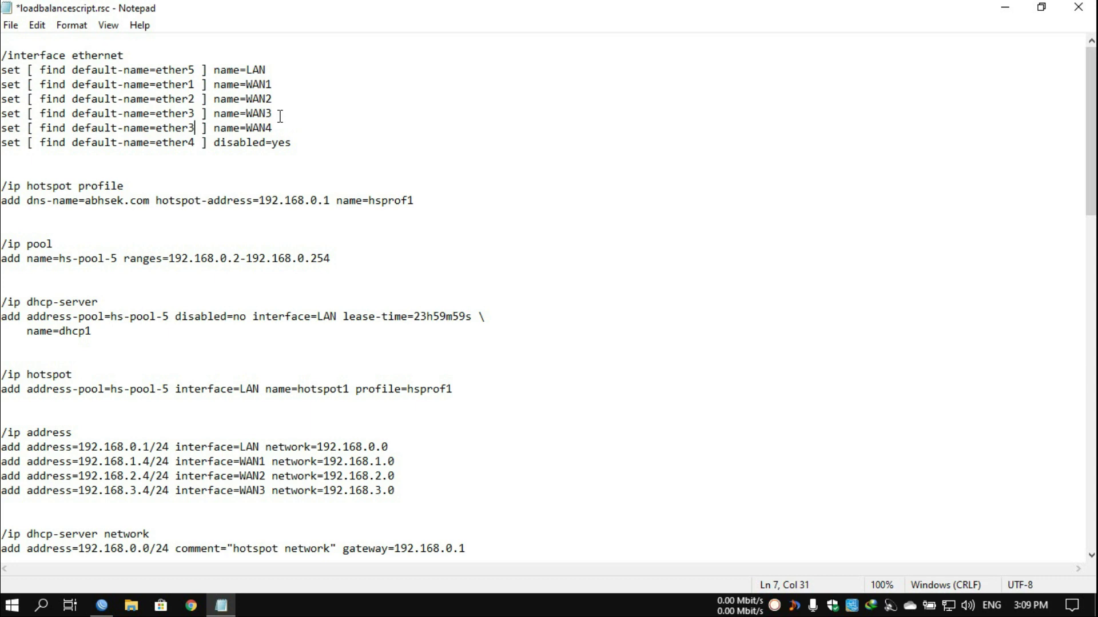
{"action": "key", "text": "BackSpace"}
{"action": "type", "text": "4"}
- Delete the line that disables ether4 from the /interface ethernet section
{"action": "left_click", "coordinate": [292, 142]}
{"action": "left_click", "coordinate": [108, 157]}
{"action": "left_click_drag", "start_coordinate": [108, 156], "coordinate": [1, 142]}
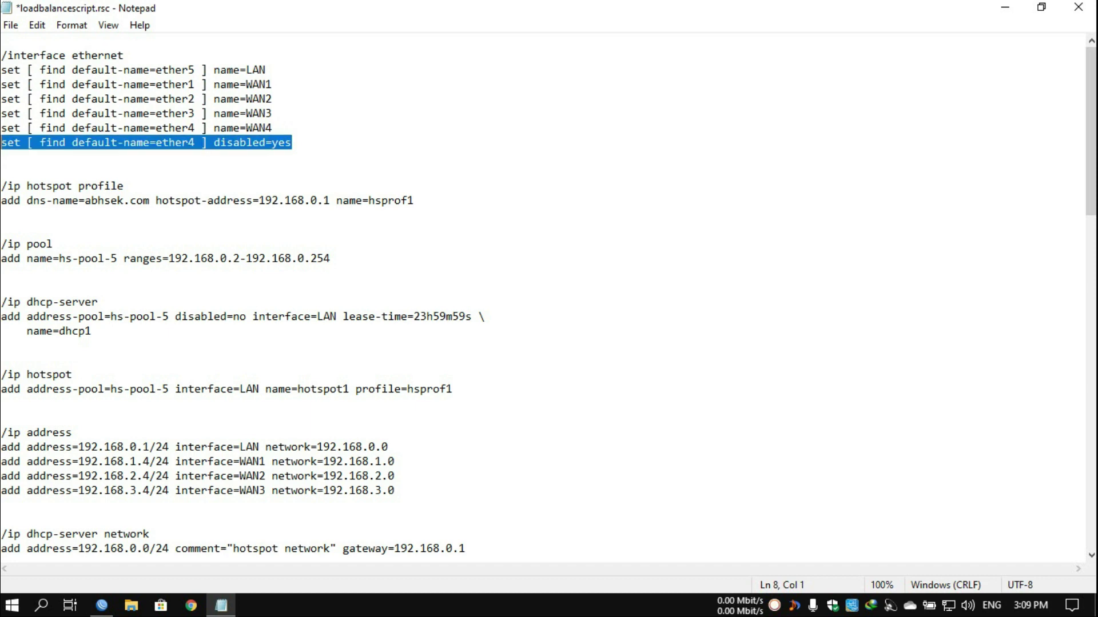
{"action": "key", "text": "BackSpace"}
{"action": "key", "text": "BackSpace"}
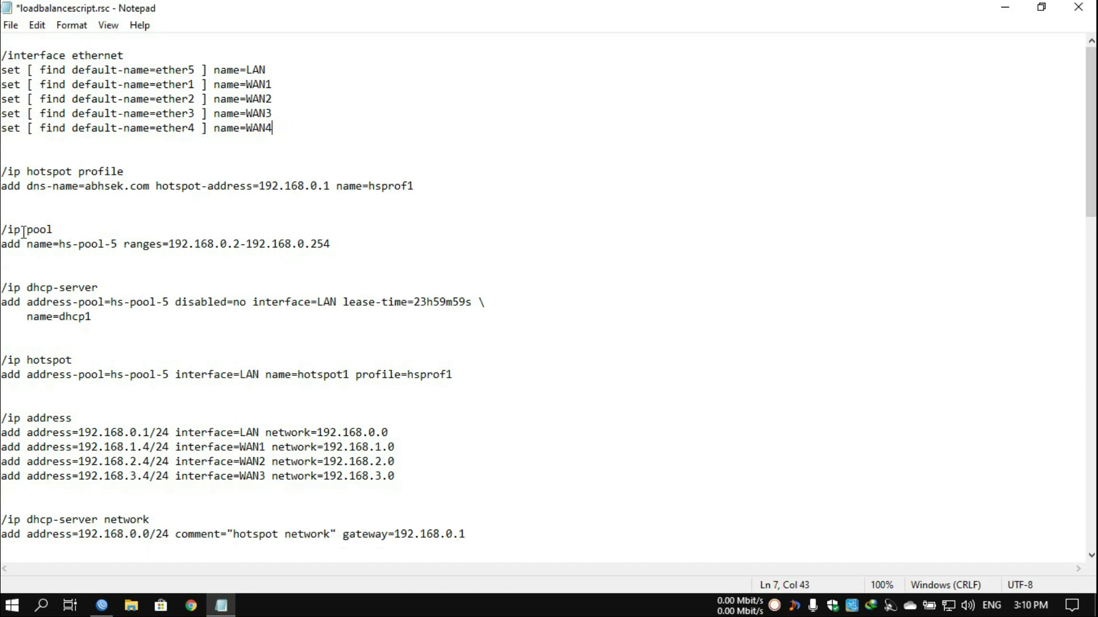
- Duplicate the WAN3 address line directly below itself in the /ip address section
{"action": "scroll", "coordinate": [137, 235], "scroll_direction": "down", "scroll_amount": 1}
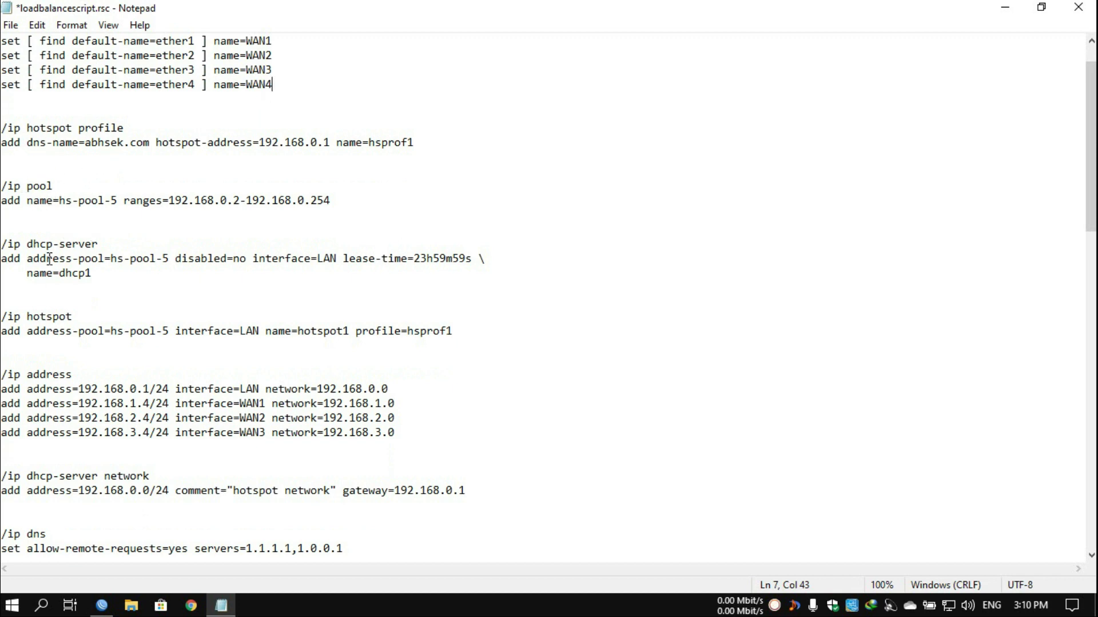
{"action": "scroll", "coordinate": [157, 278], "scroll_direction": "down", "scroll_amount": 5}
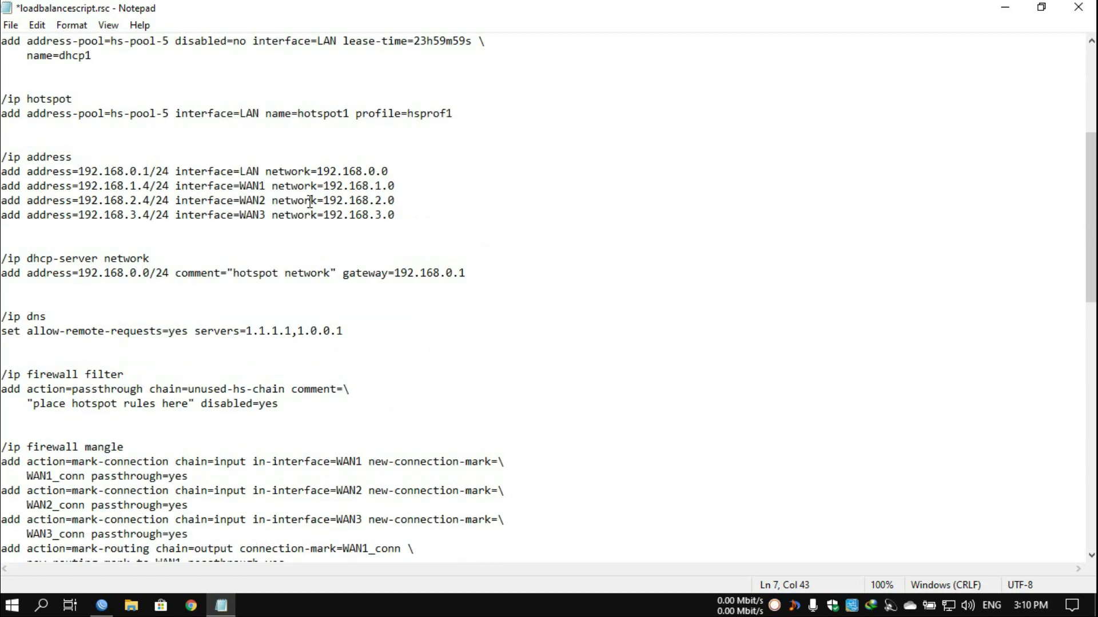
{"action": "left_click", "coordinate": [403, 213]}
{"action": "left_click", "coordinate": [129, 226]}
{"action": "left_click_drag", "start_coordinate": [1, 229], "coordinate": [3, 219]}
{"action": "key", "text": "ctrl+c"}
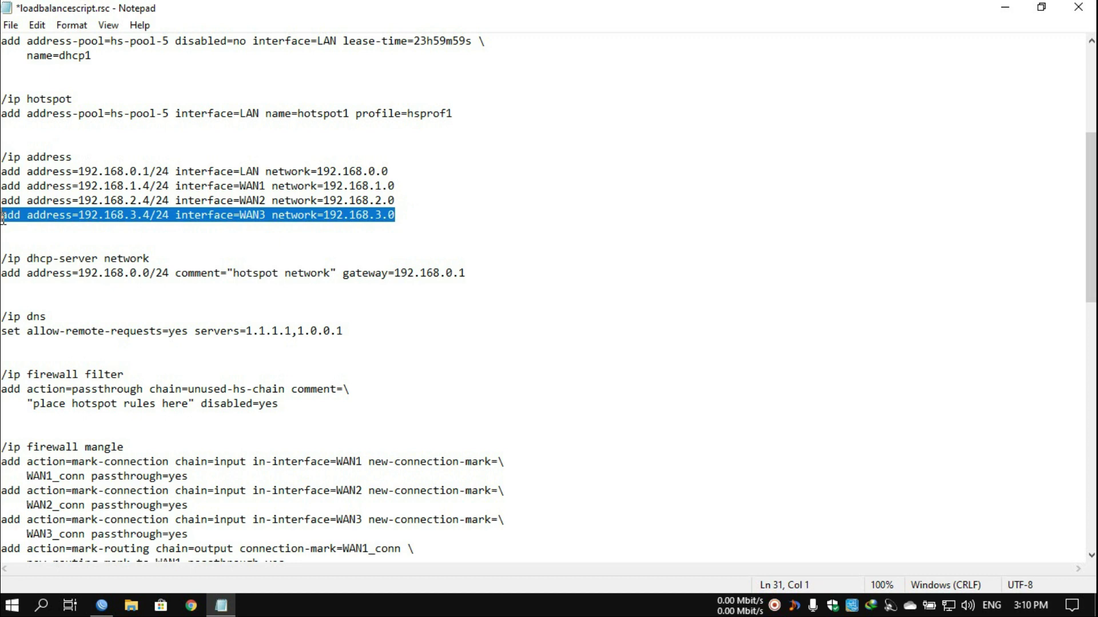
{"action": "left_click", "coordinate": [413, 227]}
{"action": "key", "text": "ctrl+v"}
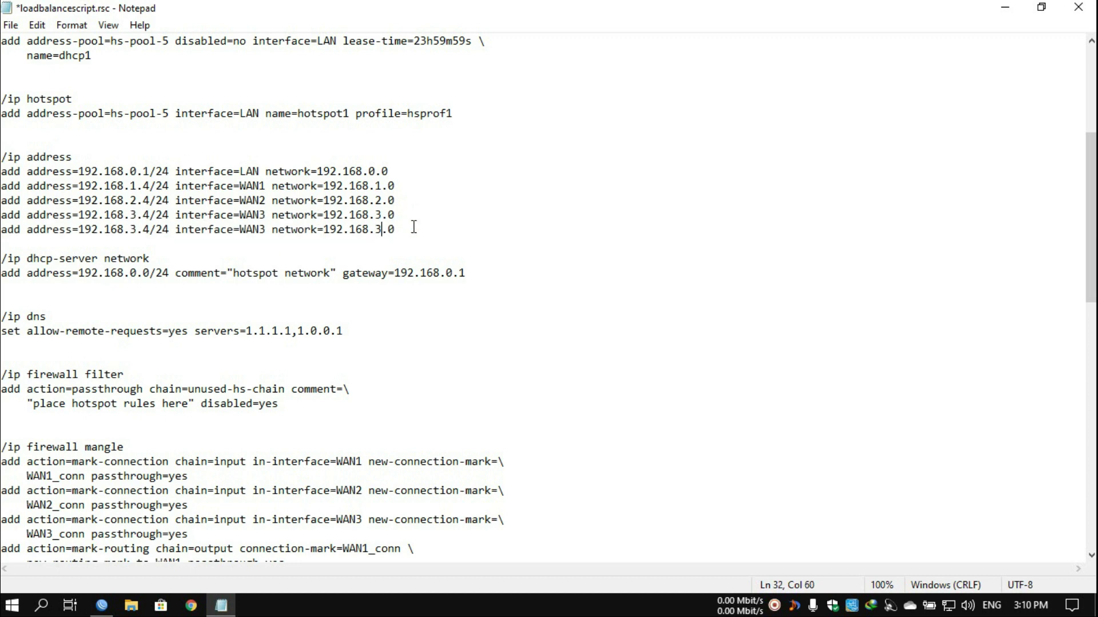
- Change the duplicated address line to address 192.168.4.4/24, interface WAN4 and network 192.168.4.0
{"action": "key", "text": "BackSpace"}
{"action": "type", "text": "4"}
{"action": "key", "text": "Left"}
{"action": "key", "text": "Left"}
{"action": "key", "text": "Left"}
{"action": "key", "text": "Left"}
{"action": "key", "text": "Left"}
{"action": "key", "text": "Left"}
{"action": "key", "text": "Left"}
{"action": "key", "text": "Left"}
{"action": "key", "text": "Left"}
{"action": "key", "text": "Left"}
{"action": "key", "text": "Left"}
{"action": "key", "text": "Left"}
{"action": "key", "text": "Left"}
{"action": "key", "text": "Left"}
{"action": "key", "text": "BackSpace"}
{"action": "type", "text": "4"}
{"action": "key", "text": "Left"}
{"action": "key", "text": "Left"}
{"action": "key", "text": "Left"}
{"action": "key", "text": "Left"}
{"action": "key", "text": "Left"}
{"action": "key", "text": "Left"}
{"action": "key", "text": "Left"}
{"action": "key", "text": "Left"}
{"action": "key", "text": "Left"}
{"action": "key", "text": "Left"}
{"action": "key", "text": "Left"}
{"action": "key", "text": "Left"}
{"action": "key", "text": "Left"}
{"action": "key", "text": "Left"}
{"action": "key", "text": "Left"}
{"action": "key", "text": "BackSpace"}
{"action": "type", "text": "4"}
- Duplicate the two-line WAN3 input mark-connection rule below itself in the /ip firewall mangle section
{"action": "scroll", "coordinate": [63, 266], "scroll_direction": "down", "scroll_amount": 3}
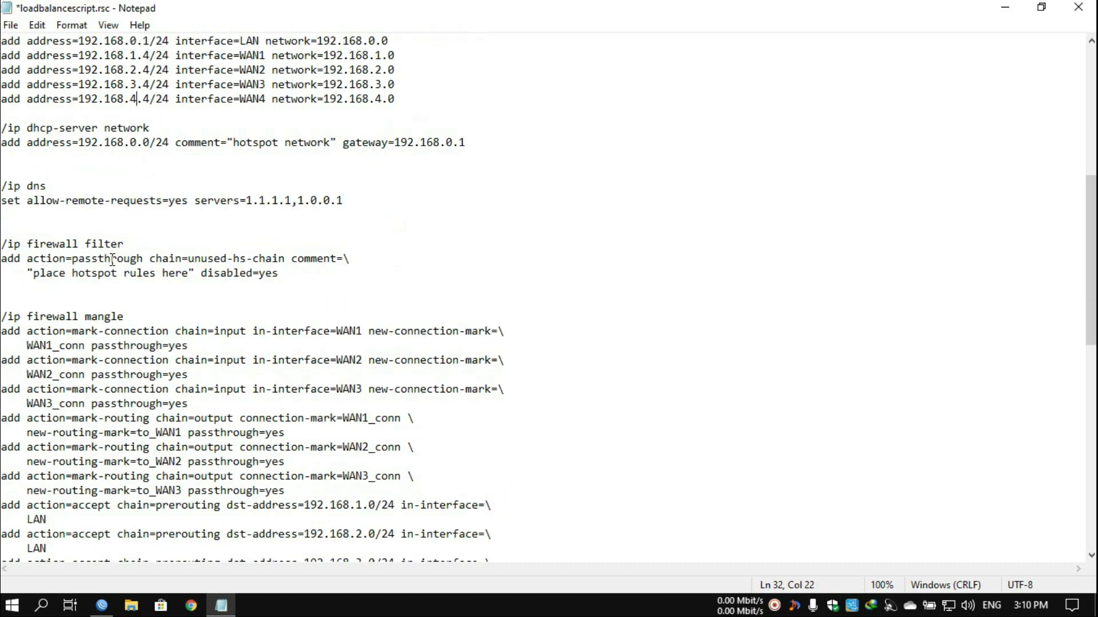
{"action": "scroll", "coordinate": [113, 260], "scroll_direction": "down", "scroll_amount": 4}
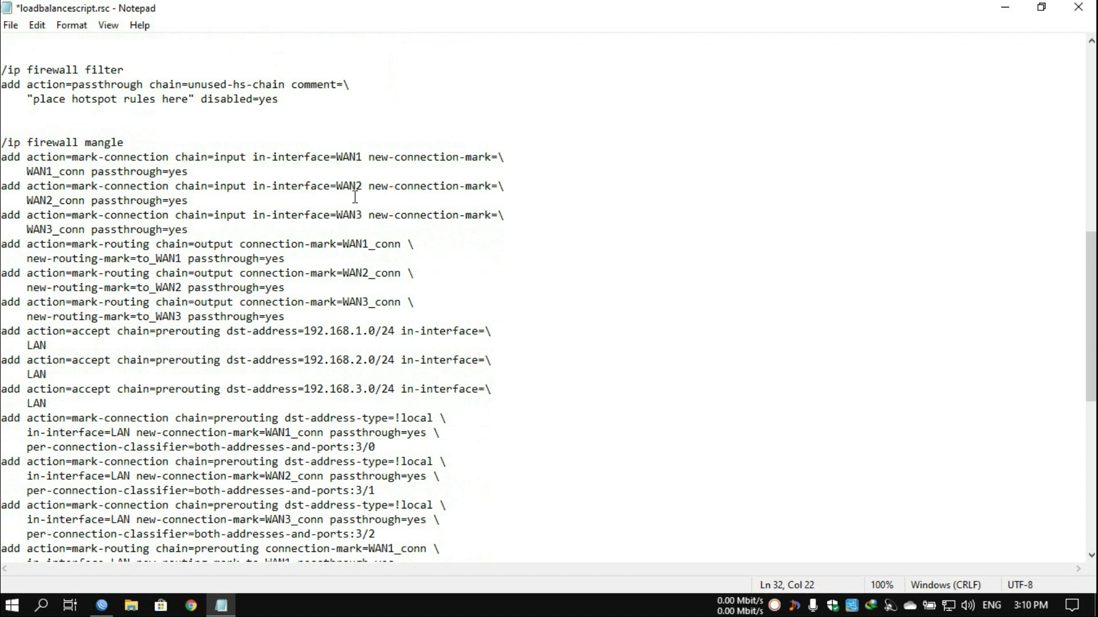
{"action": "left_click_drag", "start_coordinate": [190, 229], "coordinate": [1, 216]}
{"action": "key", "text": "ctrl+c"}
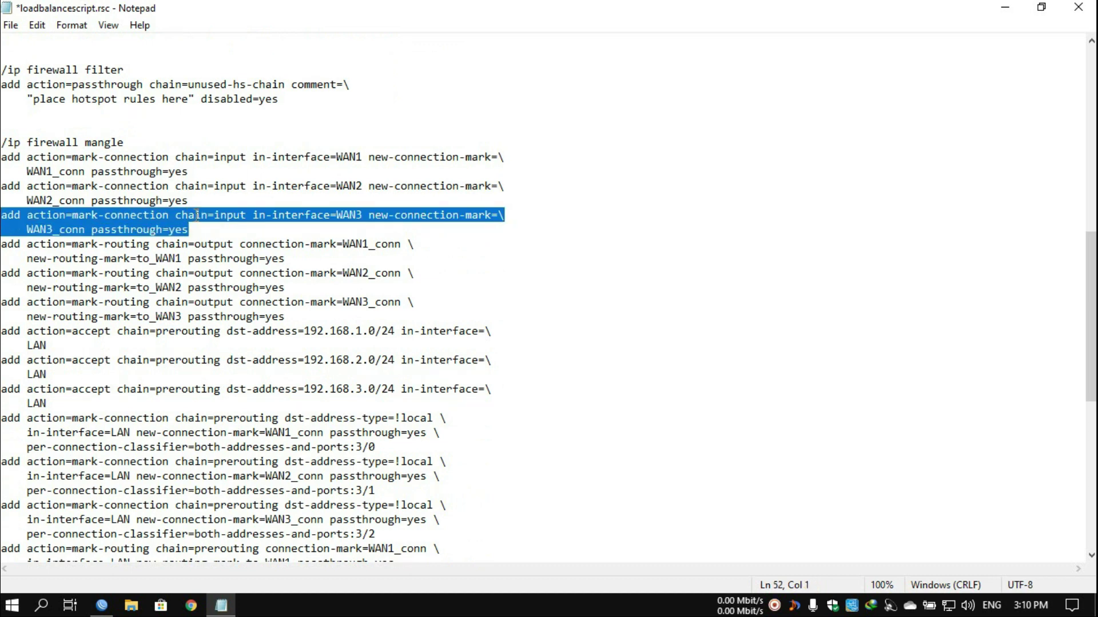
{"action": "left_click", "coordinate": [203, 238]}
{"action": "left_click", "coordinate": [190, 229]}
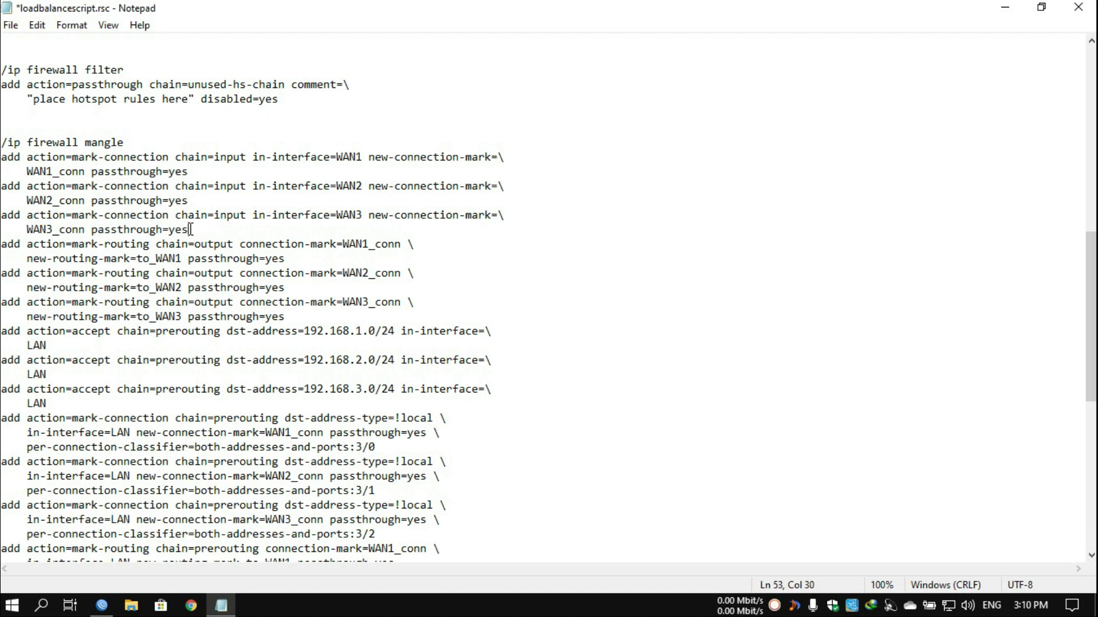
{"action": "key", "text": "Return"}
{"action": "key", "text": "ctrl+v"}
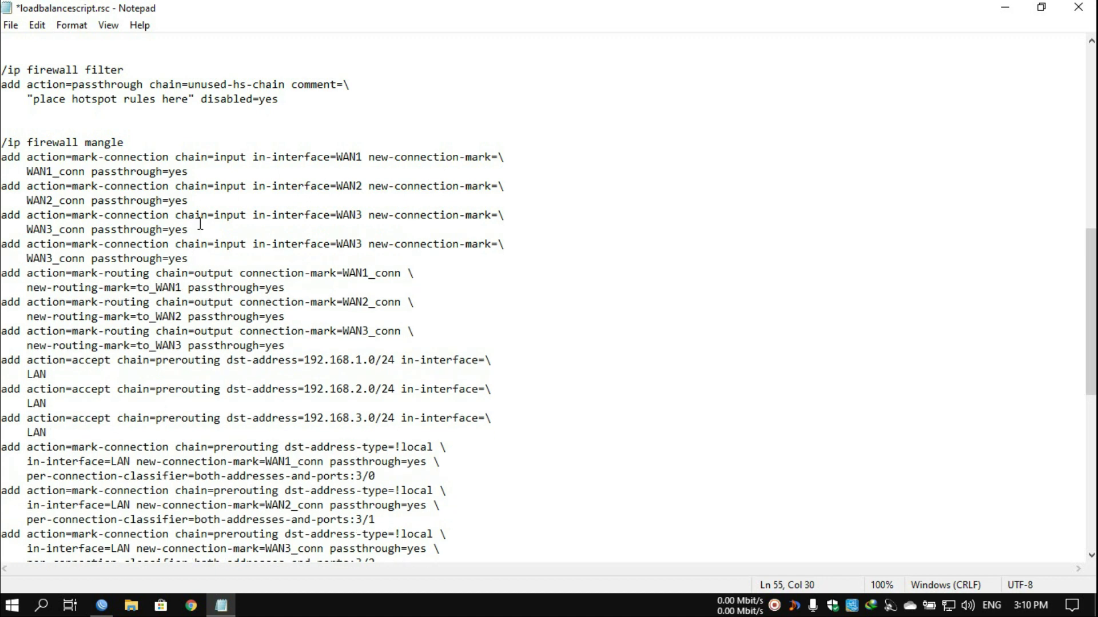
- Change the duplicated input mark-connection rule to in-interface WAN4 and new-connection-mark WAN4_conn
{"action": "left_click", "coordinate": [362, 244]}
{"action": "key", "text": "BackSpace"}
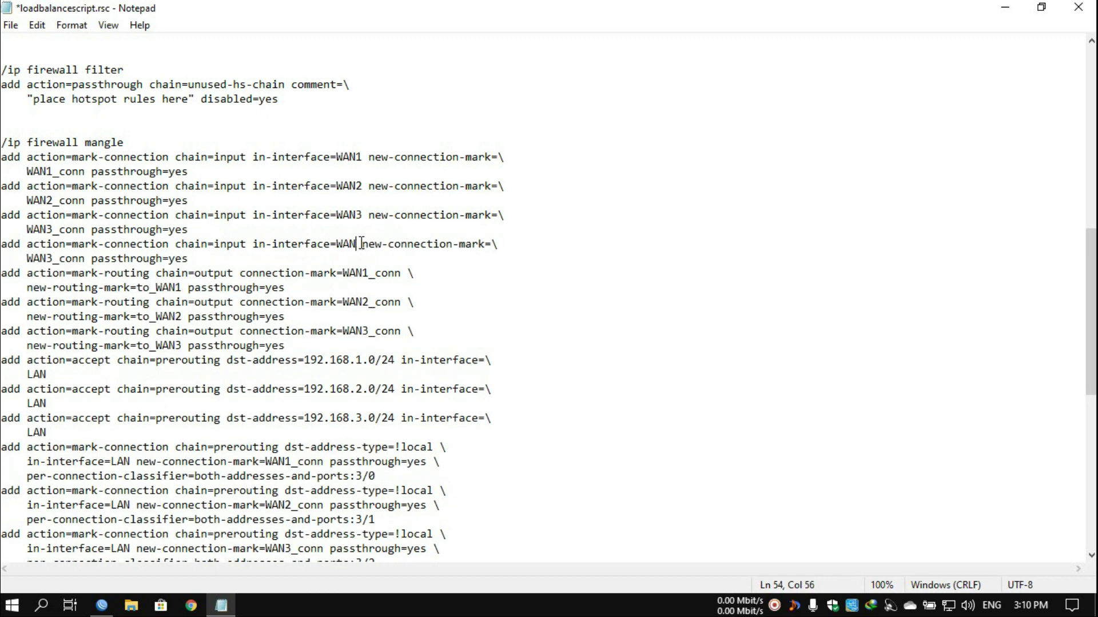
{"action": "type", "text": "4"}
{"action": "left_click", "coordinate": [51, 258]}
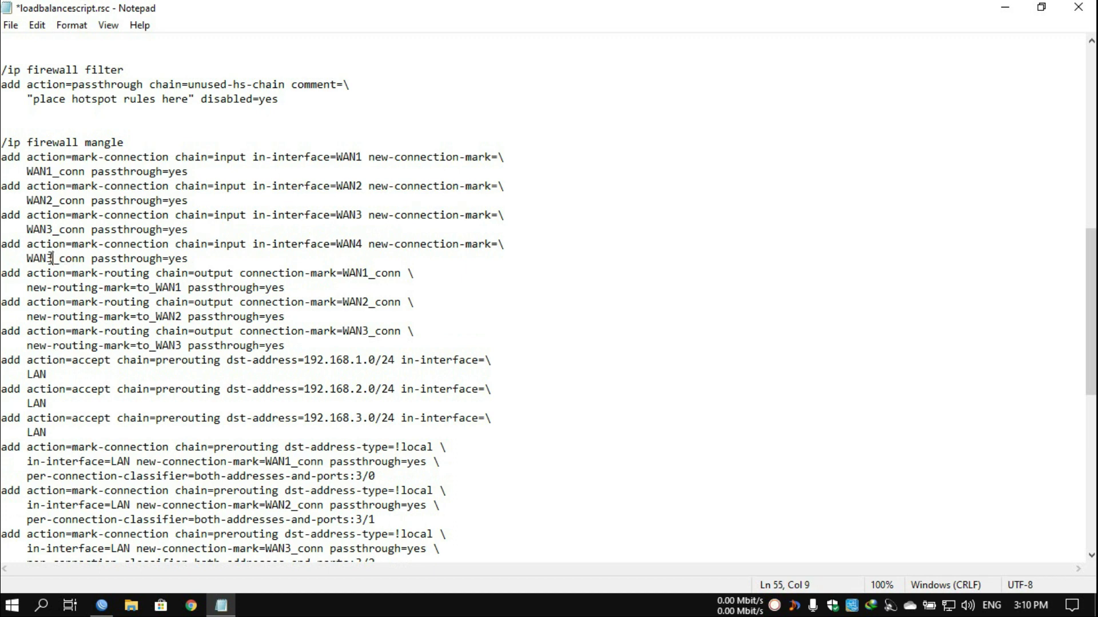
{"action": "key", "text": "BackSpace"}
{"action": "type", "text": "4"}
- Duplicate the two-line WAN3 output mark-routing rule directly below itself in the /ip firewall mangle section
{"action": "left_click", "coordinate": [286, 345]}
{"action": "left_click_drag", "start_coordinate": [286, 345], "coordinate": [1, 332]}
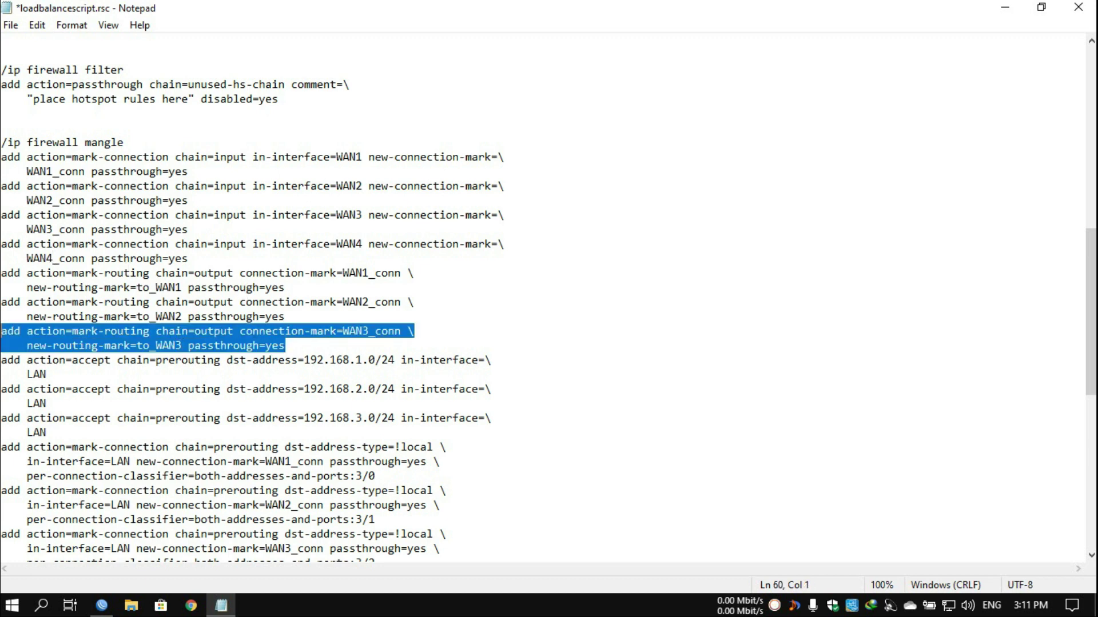
{"action": "left_click", "coordinate": [300, 349]}
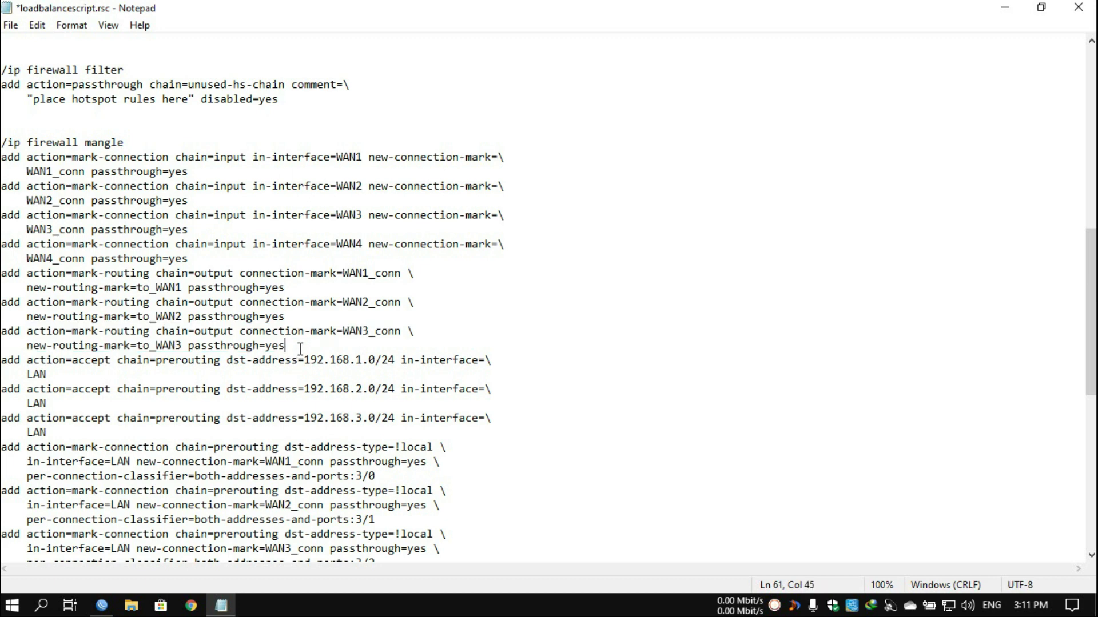
{"action": "key", "text": "Return"}
{"action": "type", "text": "add action=mark-routing chain=output connection-mark=WAN3_conn \\     new-routing-mark=to_WAN3 passthrough=yes"}
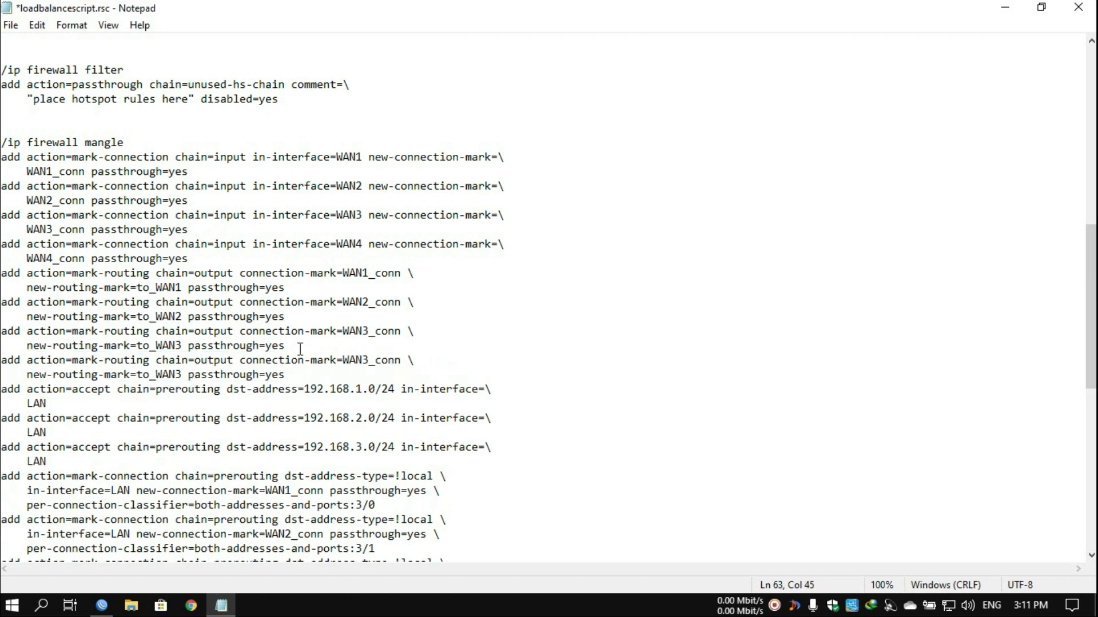
- Change the duplicated output mark-routing rule to connection-mark WAN4_conn and new-routing-mark to_WAN4
{"action": "left_click", "coordinate": [181, 375]}
{"action": "key", "text": "BackSpace"}
{"action": "type", "text": "4"}
{"action": "left_click", "coordinate": [368, 362]}
{"action": "key", "text": "BackSpace"}
{"action": "type", "text": "4"}
- Copy the prerouting accept rule for 192.168.3.0/24 below itself and set the copy's dst-address to 192.168.4.0/24
{"action": "scroll", "coordinate": [472, 371], "scroll_direction": "down", "scroll_amount": 1}
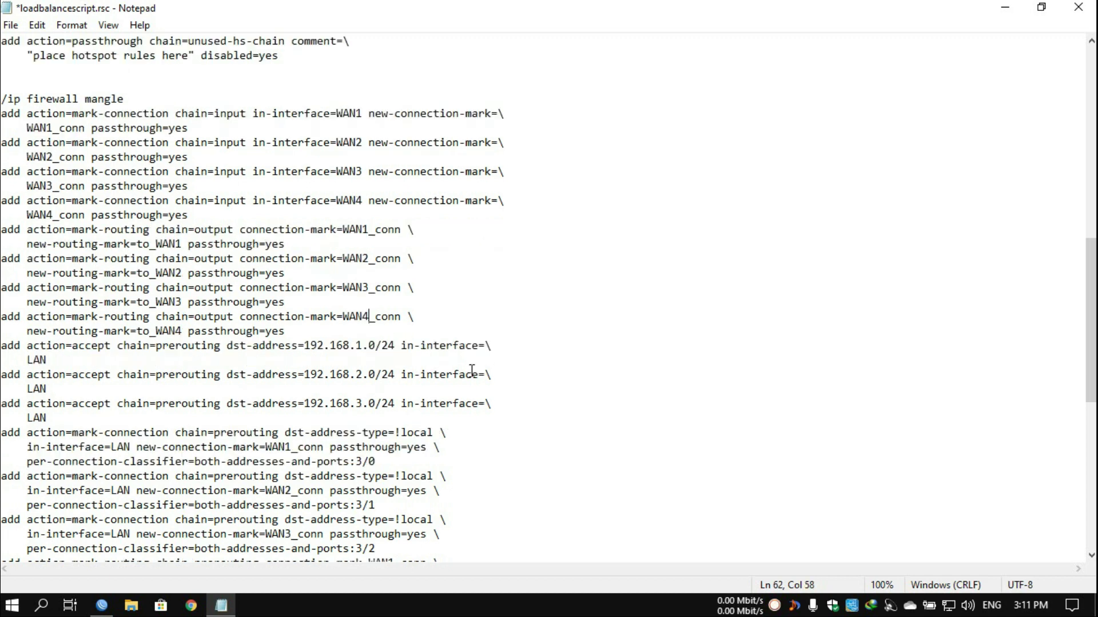
{"action": "scroll", "coordinate": [472, 371], "scroll_direction": "down", "scroll_amount": 3}
{"action": "left_click", "coordinate": [53, 287]}
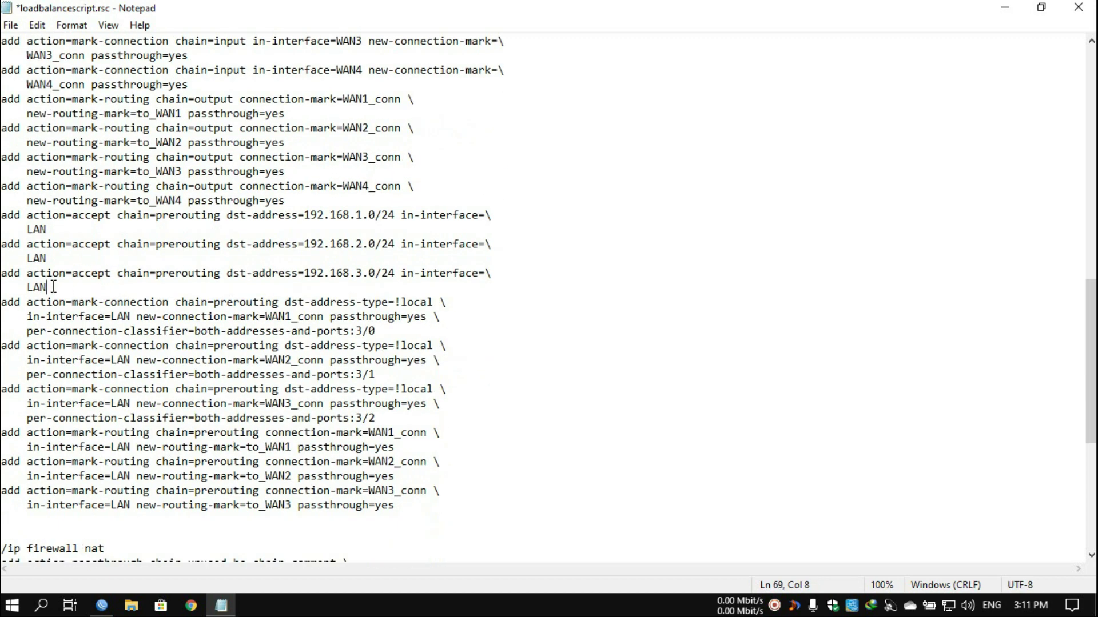
{"action": "key", "text": "shift+Up"}
{"action": "key", "text": "shift+Home"}
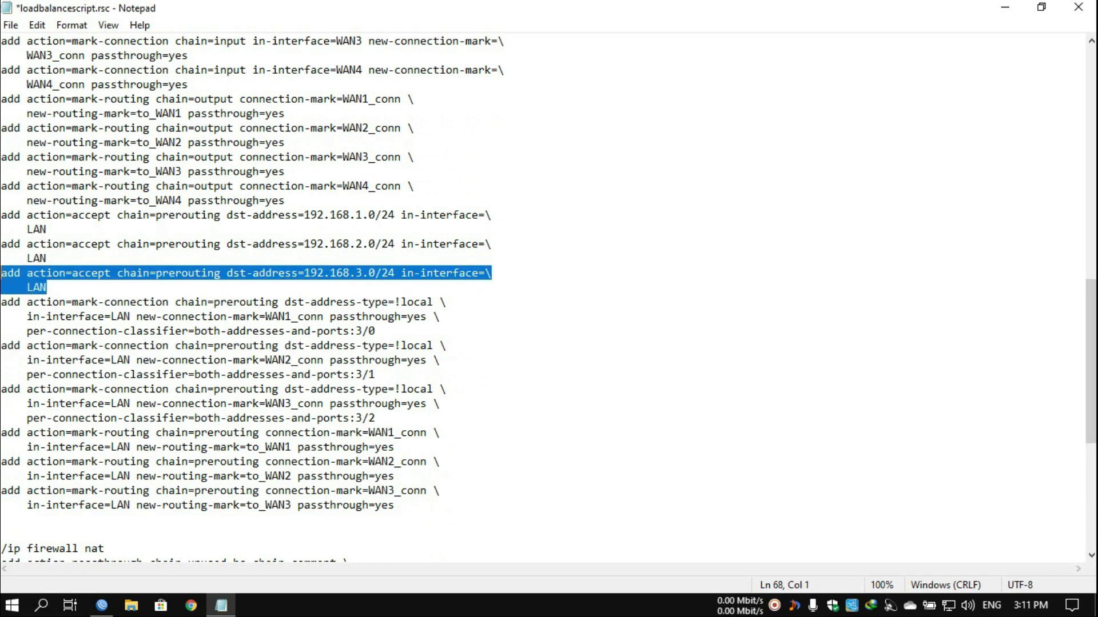
{"action": "key", "text": "ctrl+c"}
{"action": "key", "text": "Right"}
{"action": "key", "text": "Return"}
{"action": "key", "text": "ctrl+v"}
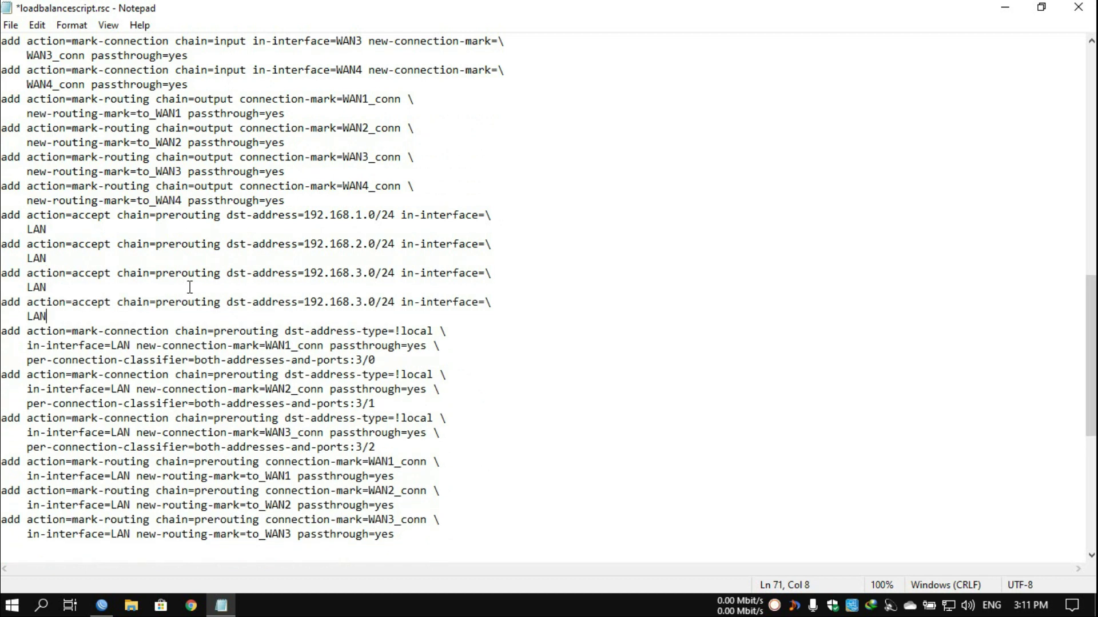
{"action": "left_click", "coordinate": [360, 302]}
{"action": "key", "text": "BackSpace"}
{"action": "type", "text": "4"}
- Duplicate the three-line WAN3 prerouting mark-connection rule below itself and set the copy's new-connection-mark to WAN4_conn
{"action": "scroll", "coordinate": [197, 359], "scroll_direction": "down", "scroll_amount": 2}
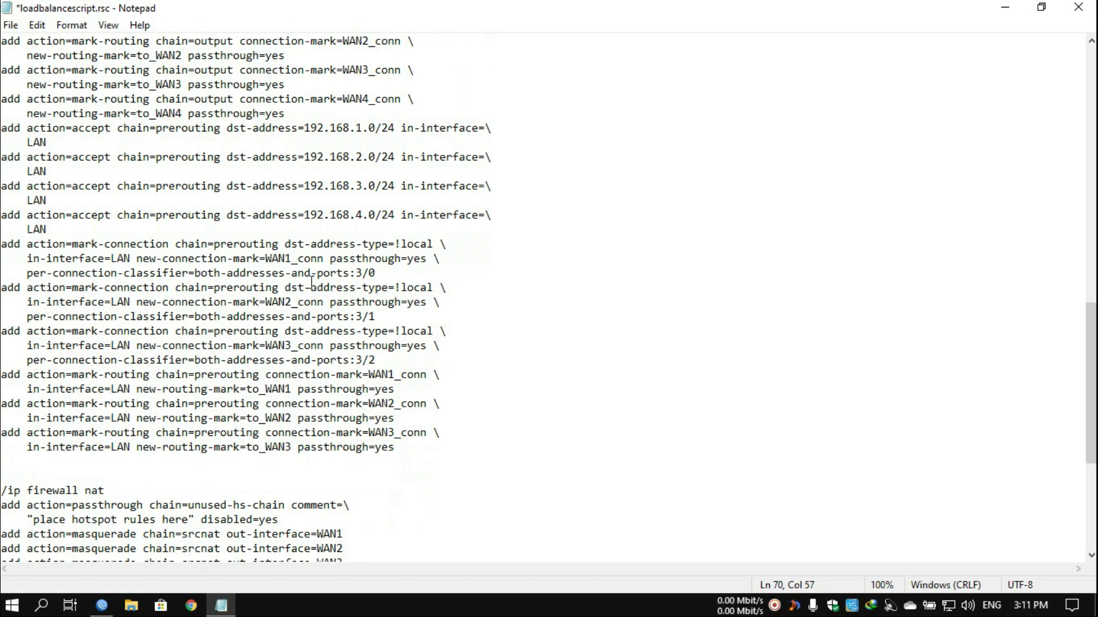
{"action": "left_click", "coordinate": [400, 360]}
{"action": "key", "text": "Return"}
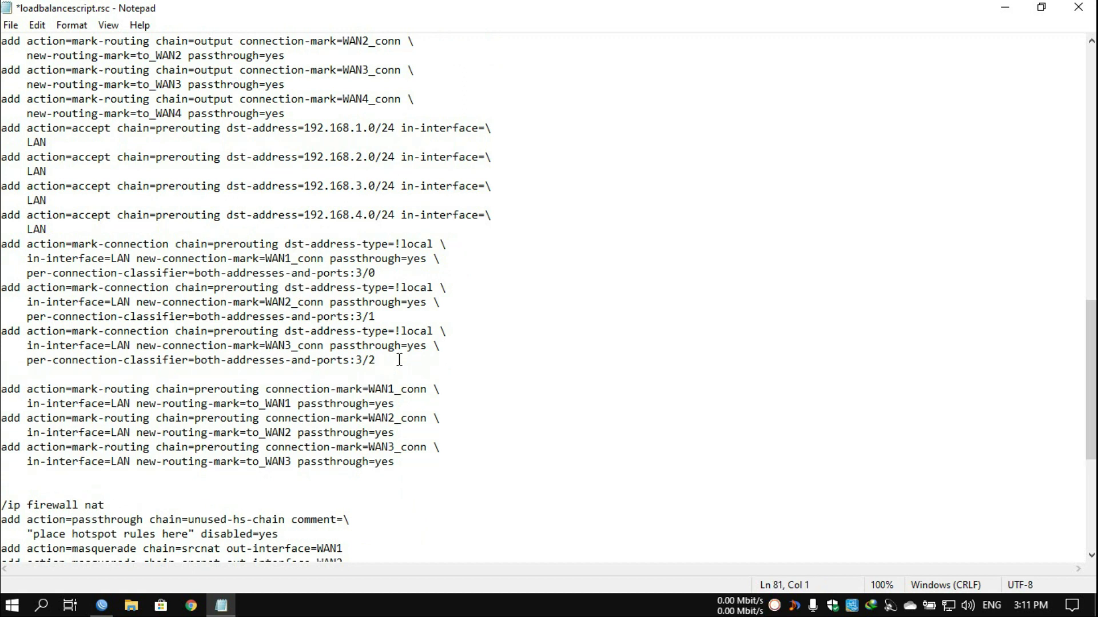
{"action": "type", "text": "add action=mark-connection chain=prerouting dst-address-type=!local \\     in-interface=LAN new-connection-mark=WAN3_conn passthrough=yes \\     per-connection-classifier=both-addresses-and-ports:3/2"}
{"action": "left_click", "coordinate": [285, 388]}
{"action": "key", "text": "BackSpace"}
{"action": "type", "text": "4"}
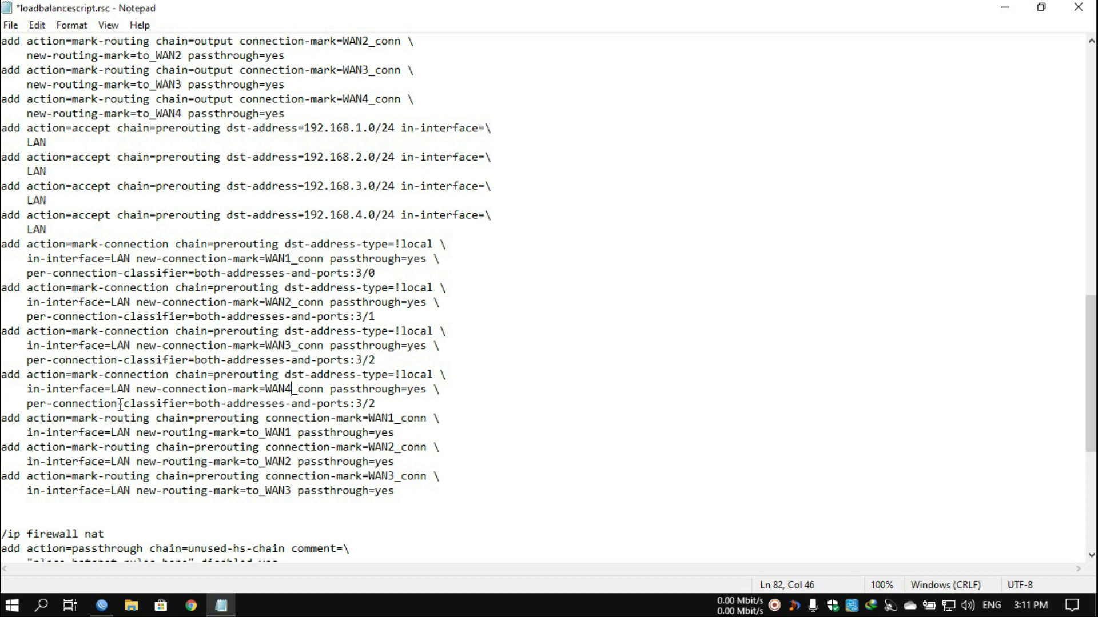
- Set the per-connection-classifier values of the WAN1 to WAN4 mark-connection rules to 4/0, 4/1, 4/2 and 4/3
{"action": "left_click", "coordinate": [363, 403]}
{"action": "key", "text": "BackSpace"}
{"action": "type", "text": "4"}
{"action": "left_click", "coordinate": [363, 360]}
{"action": "key", "text": "BackSpace"}
{"action": "type", "text": "4"}
{"action": "left_click", "coordinate": [363, 312]}
{"action": "key", "text": "BackSpace"}
{"action": "type", "text": "4"}
{"action": "key", "text": "BackSpace"}
{"action": "type", "text": "4"}
{"action": "left_click", "coordinate": [375, 404]}
{"action": "key", "text": "BackSpace"}
{"action": "type", "text": "3"}
- Duplicate the two-line WAN3 prerouting mark-routing rule directly below itself at the end of the mangle section
{"action": "scroll", "coordinate": [413, 394], "scroll_direction": "down", "scroll_amount": 2}
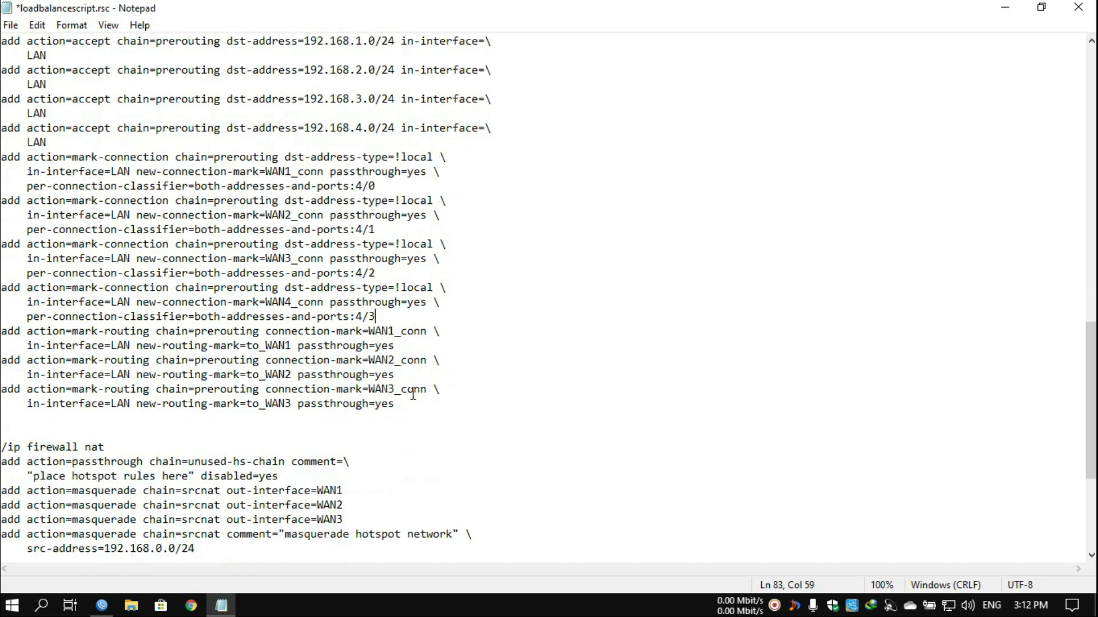
{"action": "left_click_drag", "start_coordinate": [396, 404], "coordinate": [1, 389]}
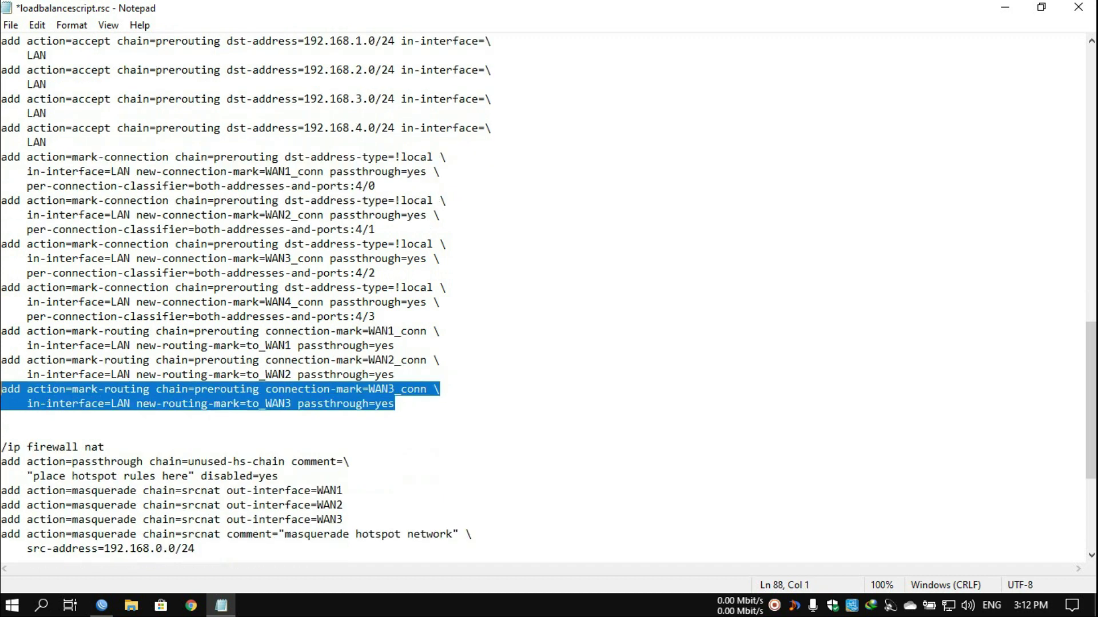
{"action": "key", "text": "ctrl+c"}
{"action": "left_click", "coordinate": [398, 408]}
{"action": "key", "text": "Return"}
{"action": "key", "text": "ctrl+v"}
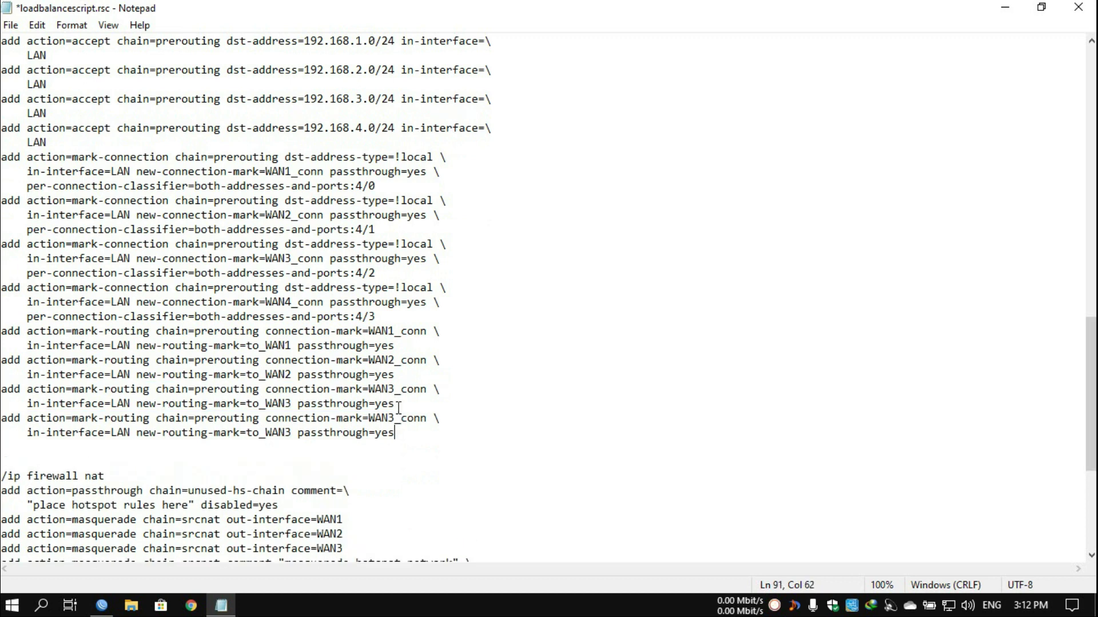
- Change the duplicated prerouting mark-routing rule to connection-mark WAN4_conn and new-routing-mark to_WAN4
{"action": "left_click", "coordinate": [396, 421]}
{"action": "key", "text": "BackSpace"}
{"action": "type", "text": "4"}
{"action": "left_click", "coordinate": [291, 433]}
{"action": "key", "text": "BackSpace"}
{"action": "type", "text": "4"}
- Duplicate the WAN3 masquerade rule in the /ip firewall nat section and set the copy's out-interface to WAN4
{"action": "scroll", "coordinate": [294, 432], "scroll_direction": "down", "scroll_amount": 5}
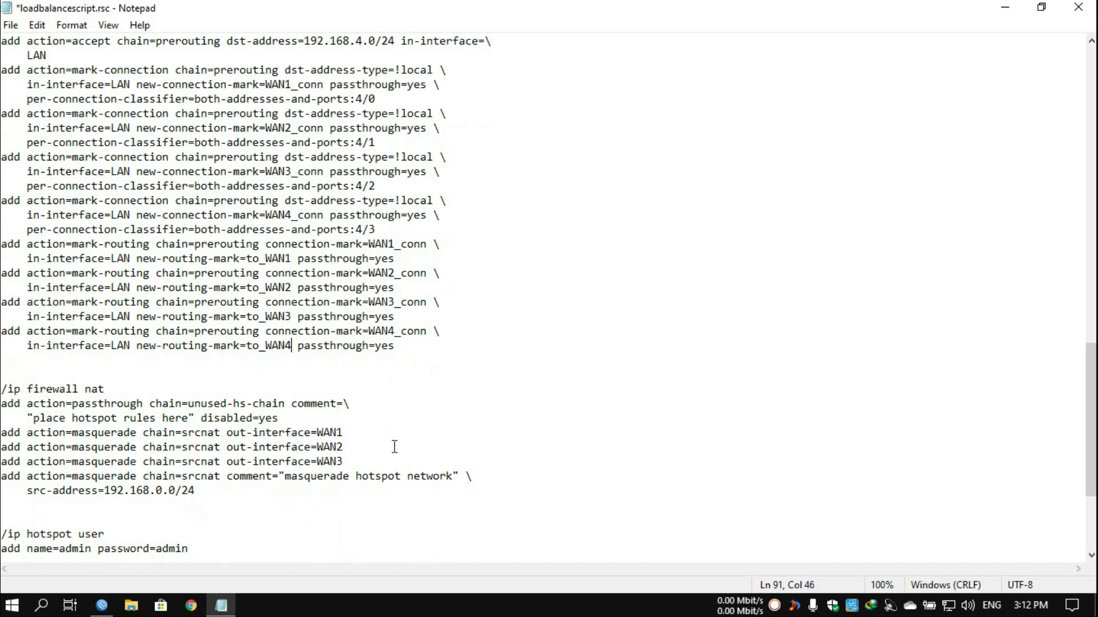
{"action": "left_click", "coordinate": [348, 331]}
{"action": "left_click_drag", "start_coordinate": [348, 331], "coordinate": [1, 331]}
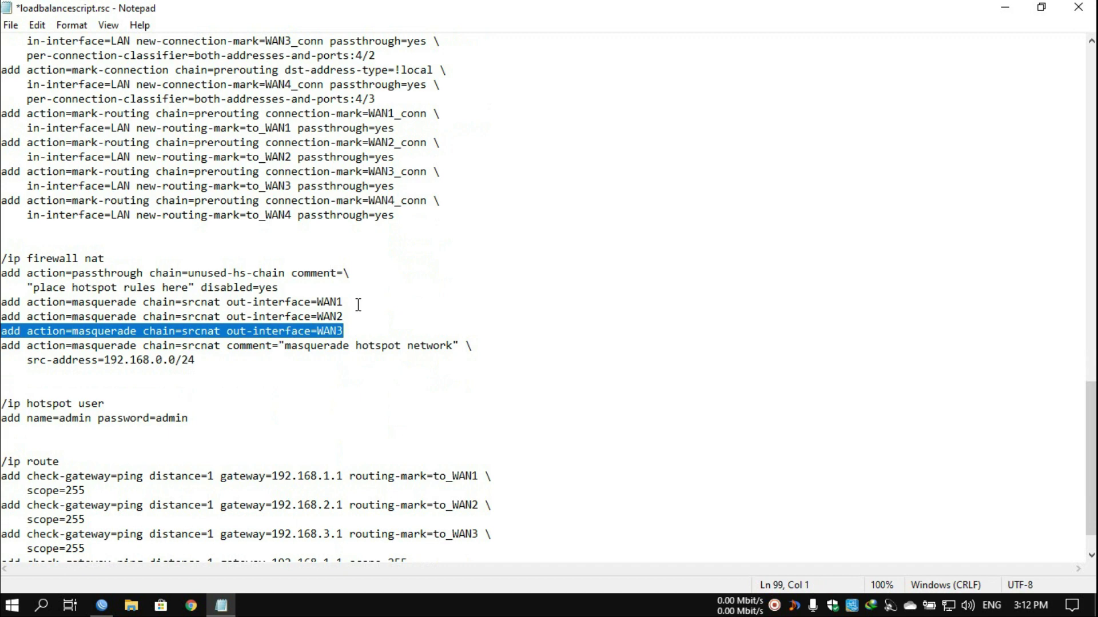
{"action": "left_click", "coordinate": [355, 327]}
{"action": "key", "text": "Return"}
{"action": "key", "text": "ctrl+v"}
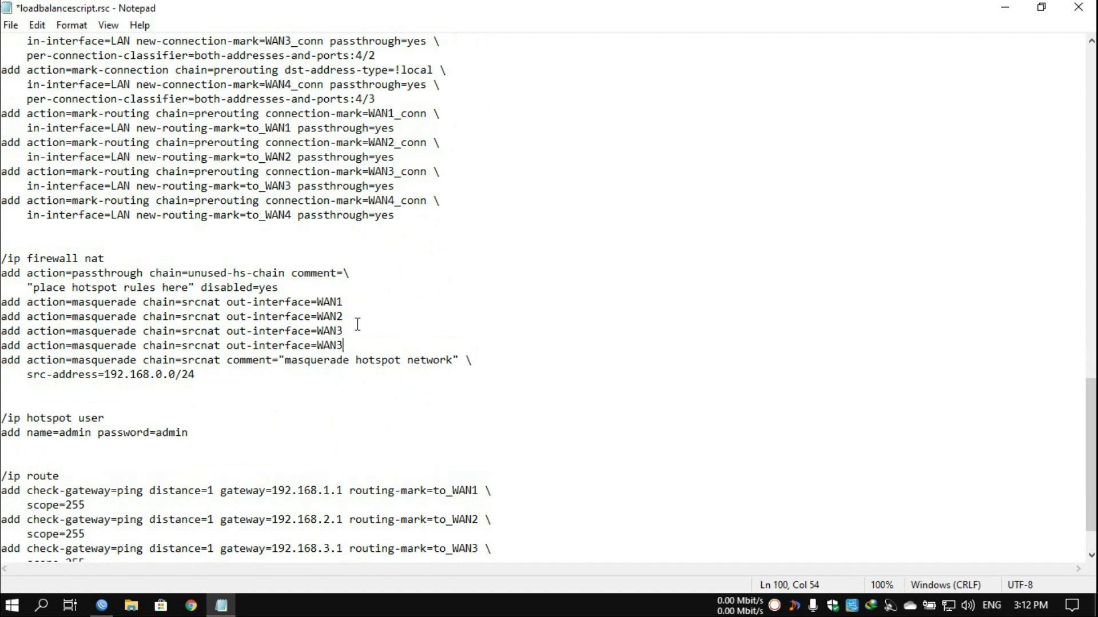
{"action": "key", "text": "BackSpace"}
{"action": "type", "text": "4"}
- Duplicate the two-line to_WAN3 route entry directly below itself in the /ip route section
{"action": "scroll", "coordinate": [250, 382], "scroll_direction": "down", "scroll_amount": 2}
{"action": "left_click", "coordinate": [250, 382]}
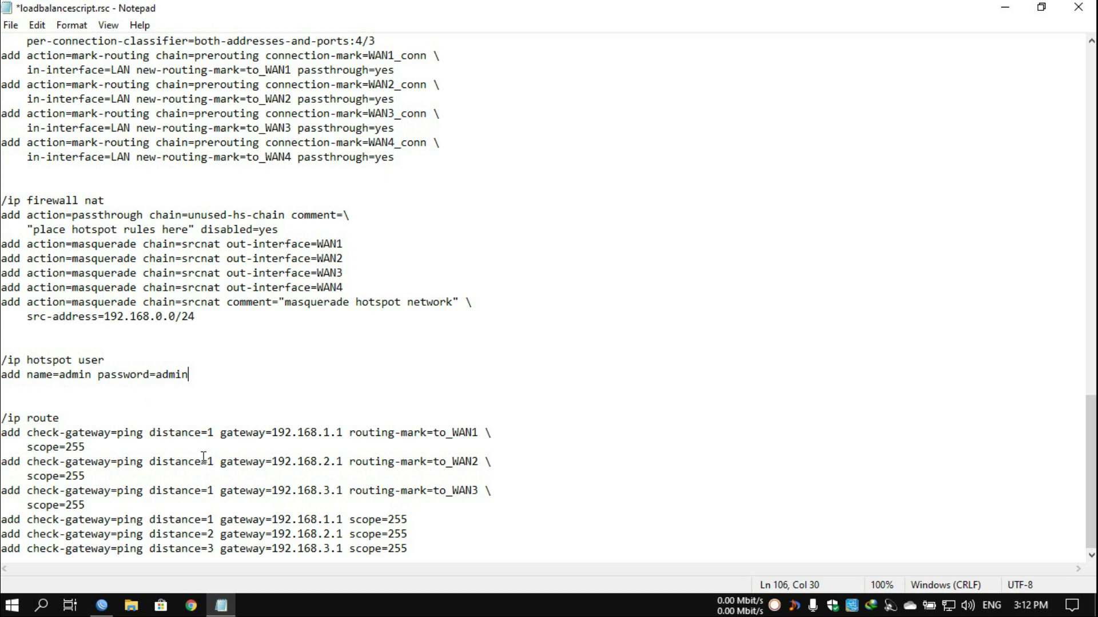
{"action": "left_click", "coordinate": [85, 505]}
{"action": "left_click_drag", "start_coordinate": [85, 505], "coordinate": [1, 492]}
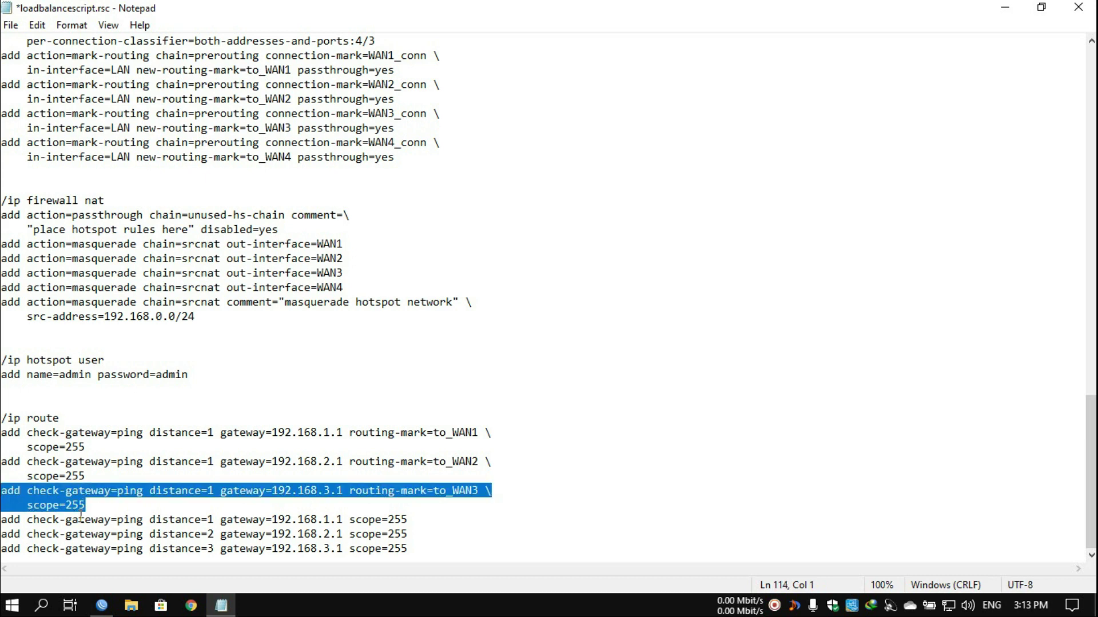
{"action": "left_click", "coordinate": [113, 515]}
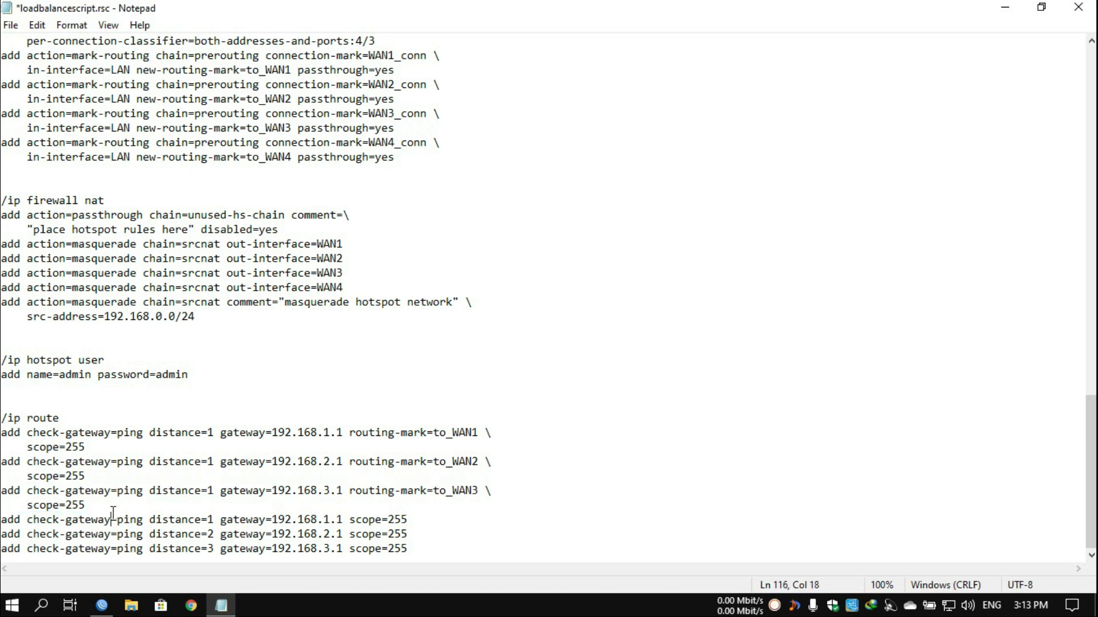
{"action": "key", "text": "Return"}
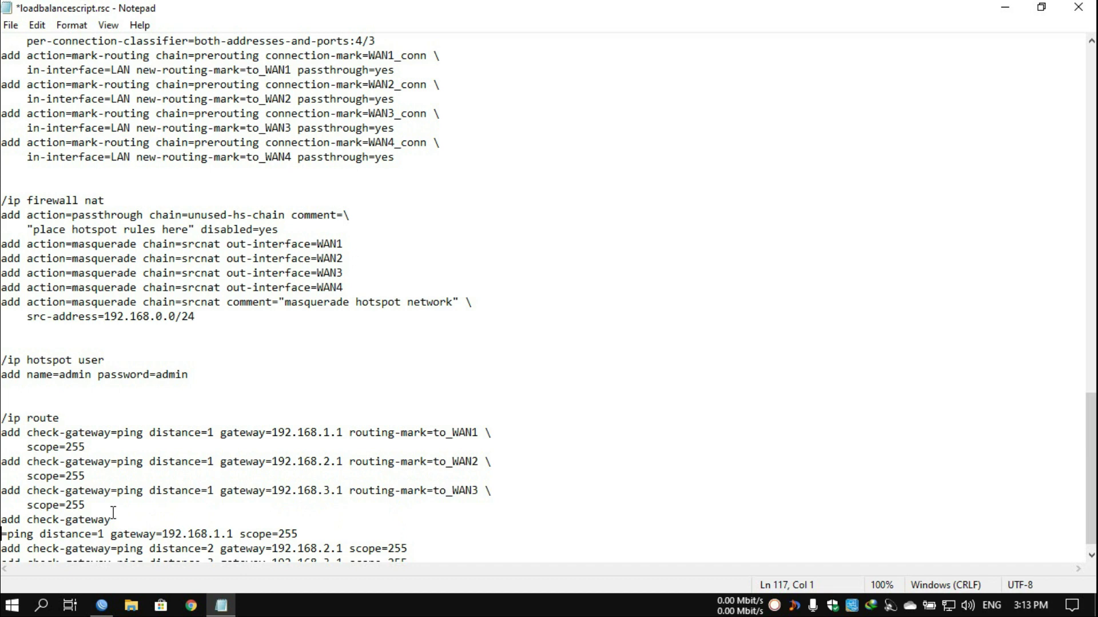
{"action": "key", "text": "BackSpace"}
{"action": "left_click", "coordinate": [95, 505]}
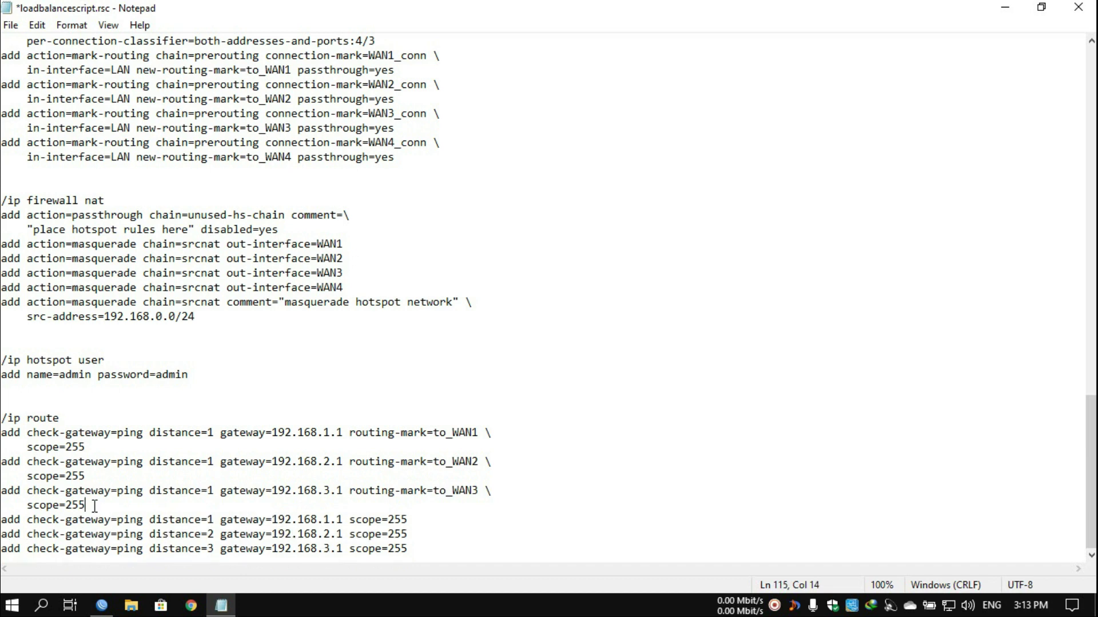
{"action": "key", "text": "Return"}
{"action": "key", "text": "ctrl+v"}
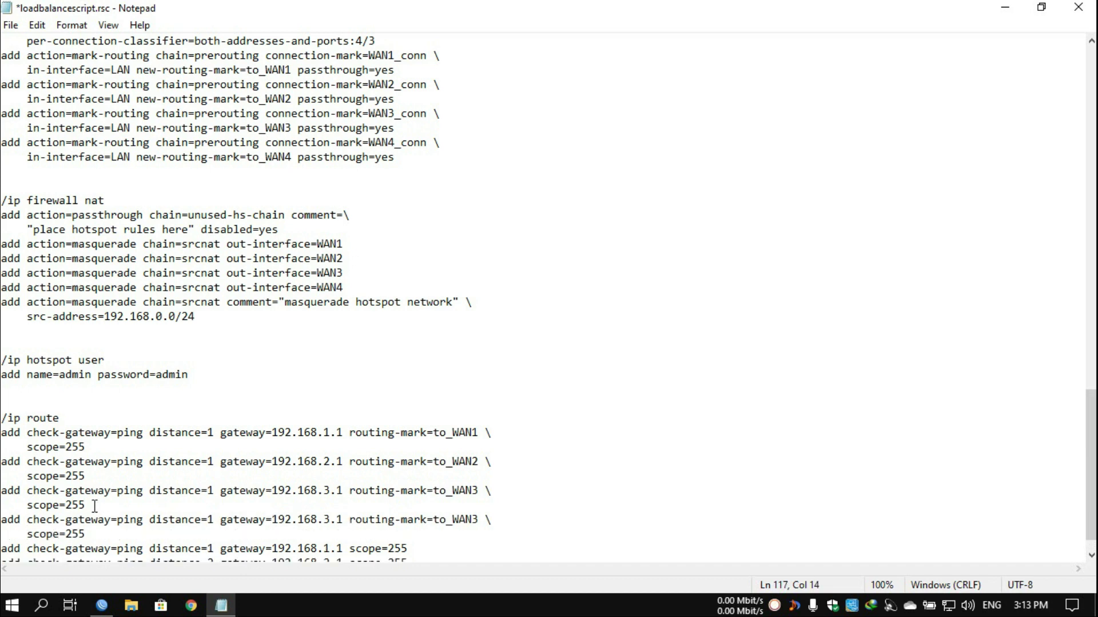
- Change the duplicated route entry to gateway 192.168.4.1 and routing-mark to_WAN4
{"action": "left_click", "coordinate": [329, 518]}
{"action": "key", "text": "BackSpace"}
{"action": "type", "text": "4"}
{"action": "left_click", "coordinate": [479, 520]}
{"action": "key", "text": "BackSpace"}
{"action": "type", "text": "4"}
- Duplicate the distance=3 default route line as a new last line of the /ip route section
{"action": "scroll", "coordinate": [478, 517], "scroll_direction": "down", "scroll_amount": 1}
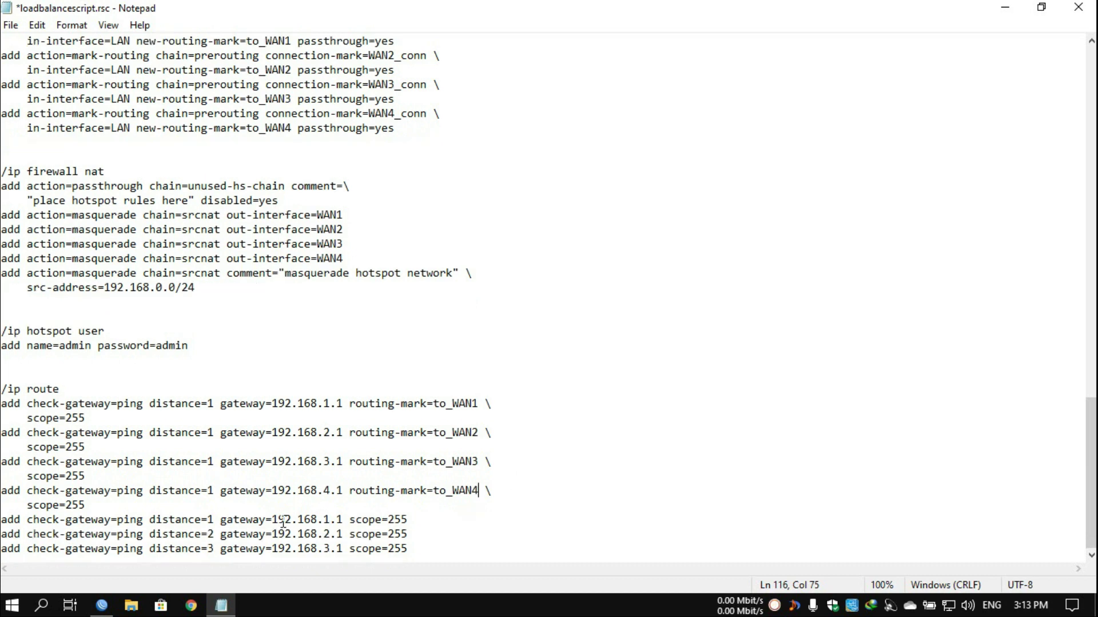
{"action": "left_click", "coordinate": [408, 550]}
{"action": "left_click_drag", "start_coordinate": [408, 550], "coordinate": [1, 550]}
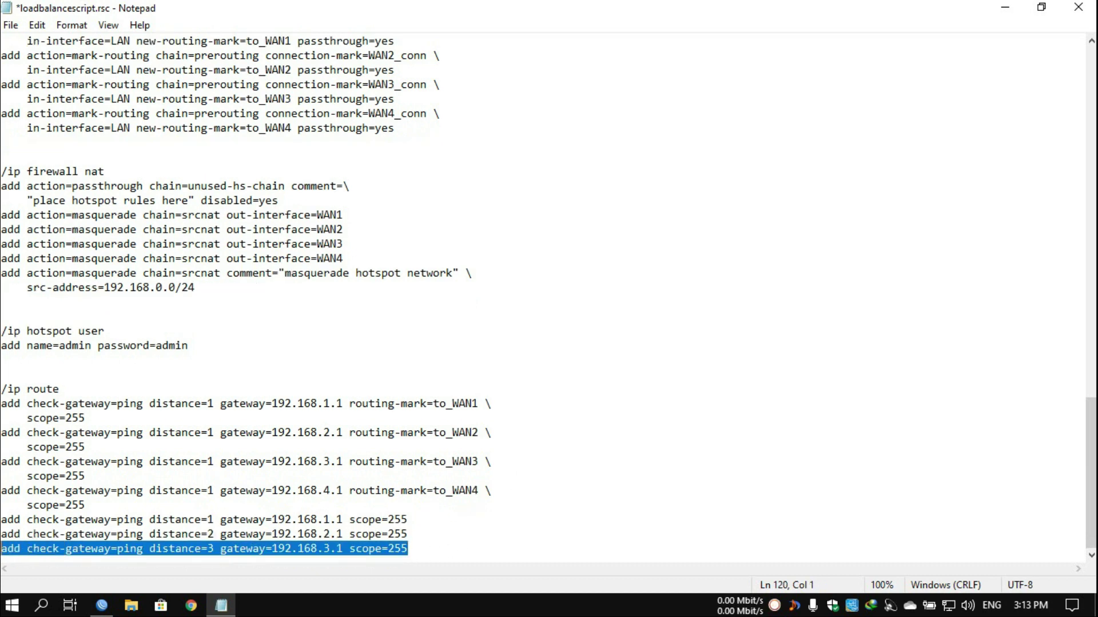
{"action": "left_click", "coordinate": [417, 543]}
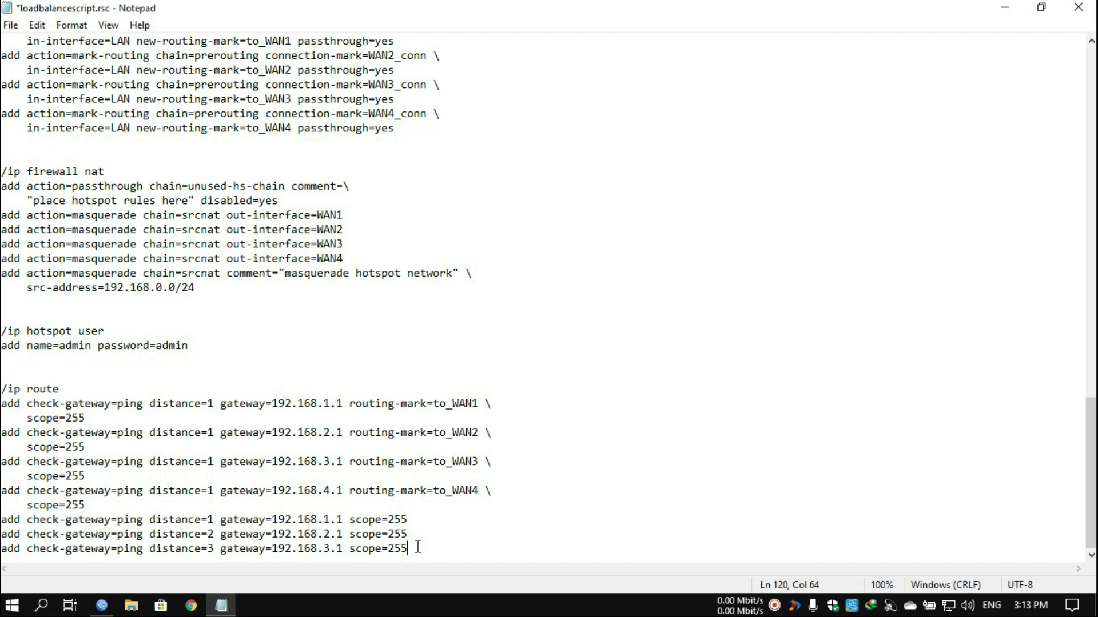
{"action": "key", "text": "Return"}
{"action": "key", "text": "ctrl+v"}
- Set the duplicated last route line to distance 4 and gateway 192.168.4.1
{"action": "left_click", "coordinate": [215, 549]}
{"action": "key", "text": "BackSpace"}
{"action": "type", "text": "4"}
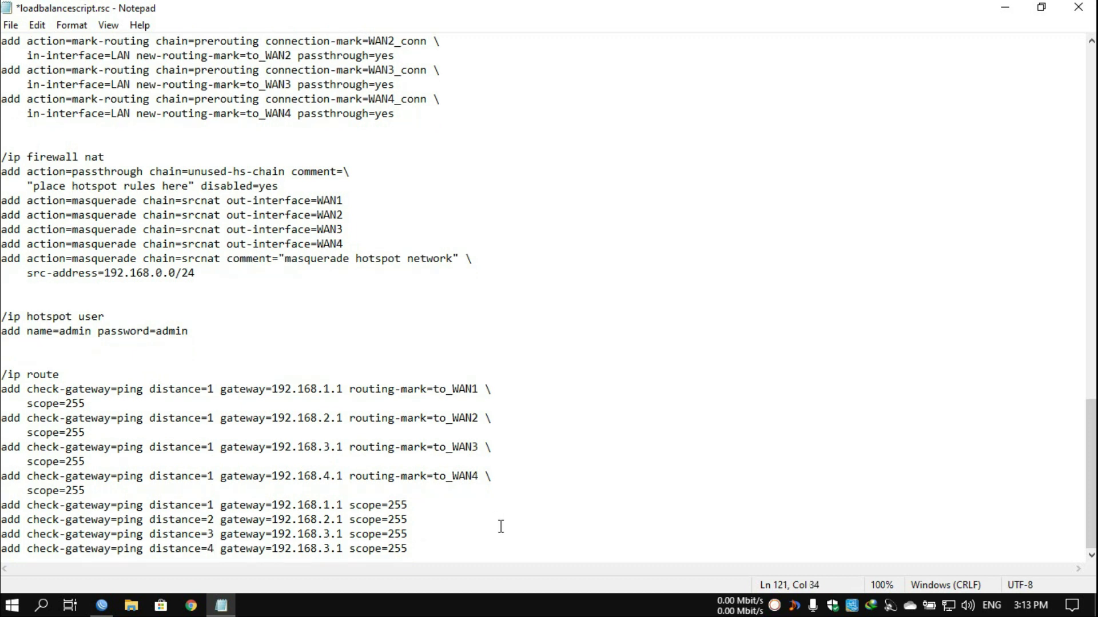
{"action": "left_click", "coordinate": [329, 550]}
{"action": "key", "text": "BackSpace"}
{"action": "type", "text": "4"}
{"action": "left_click", "coordinate": [484, 530]}
- Review the edited script from the /interface ethernet section onward and switch to WinBox
{"action": "scroll", "coordinate": [485, 530], "scroll_direction": "up", "scroll_amount": 20}
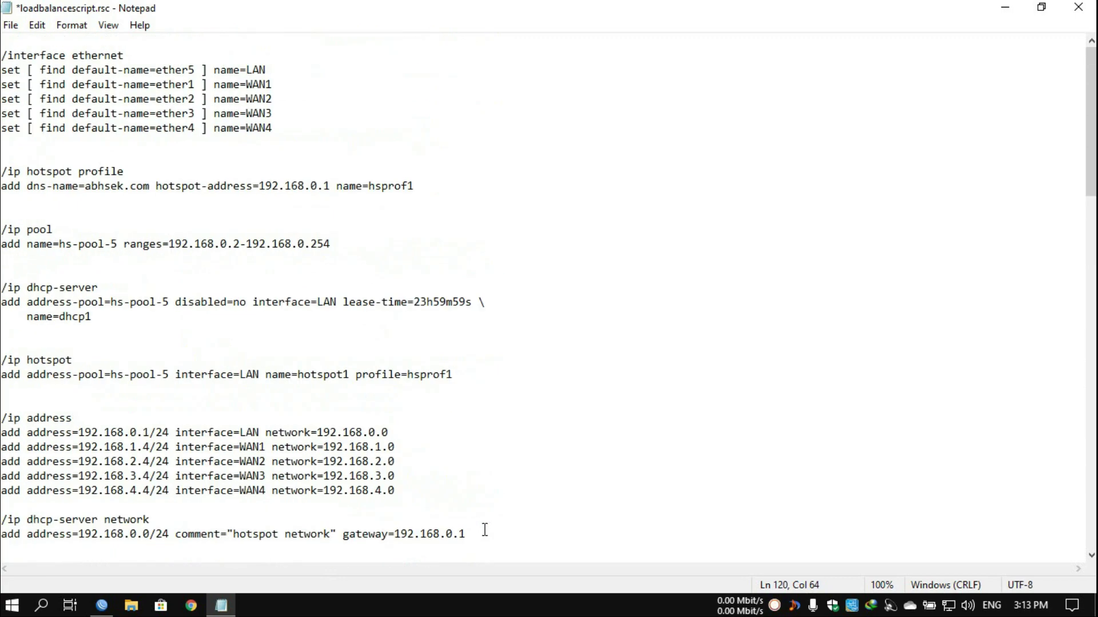
{"action": "scroll", "coordinate": [484, 530], "scroll_direction": "down", "scroll_amount": 10}
{"action": "scroll", "coordinate": [484, 530], "scroll_direction": "up", "scroll_amount": 10}
{"action": "left_click", "coordinate": [102, 606]}
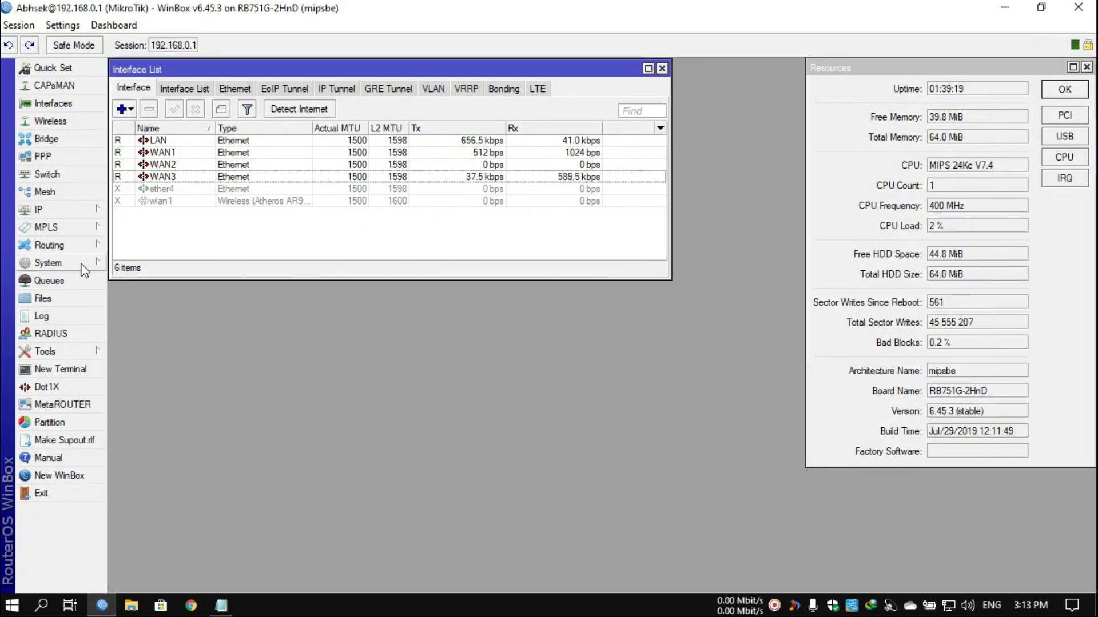
{"action": "left_click", "coordinate": [83, 266]}
{"action": "left_click", "coordinate": [154, 422]}
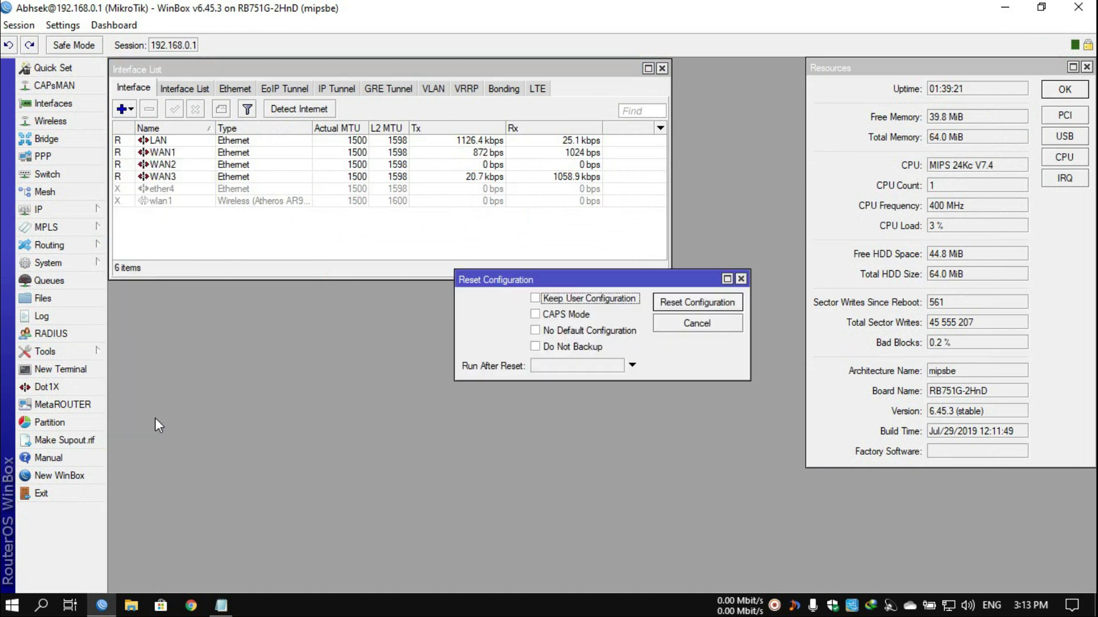
{"action": "key", "text": "Tab"}
{"action": "key", "text": "Tab"}
{"action": "key", "text": "Tab"}
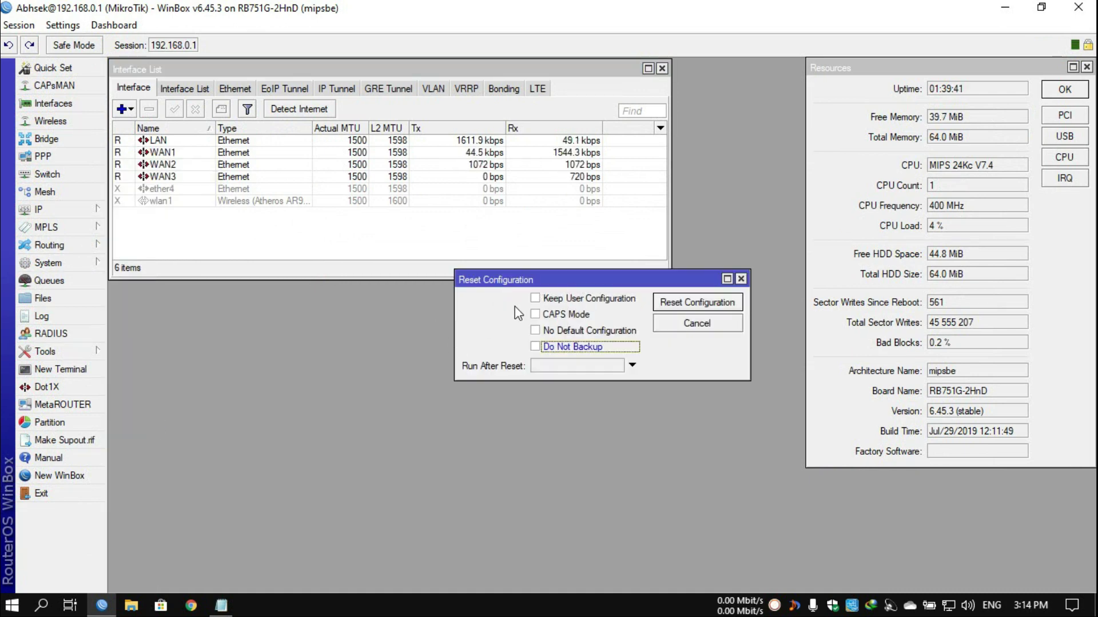
{"action": "left_click", "coordinate": [535, 330]}
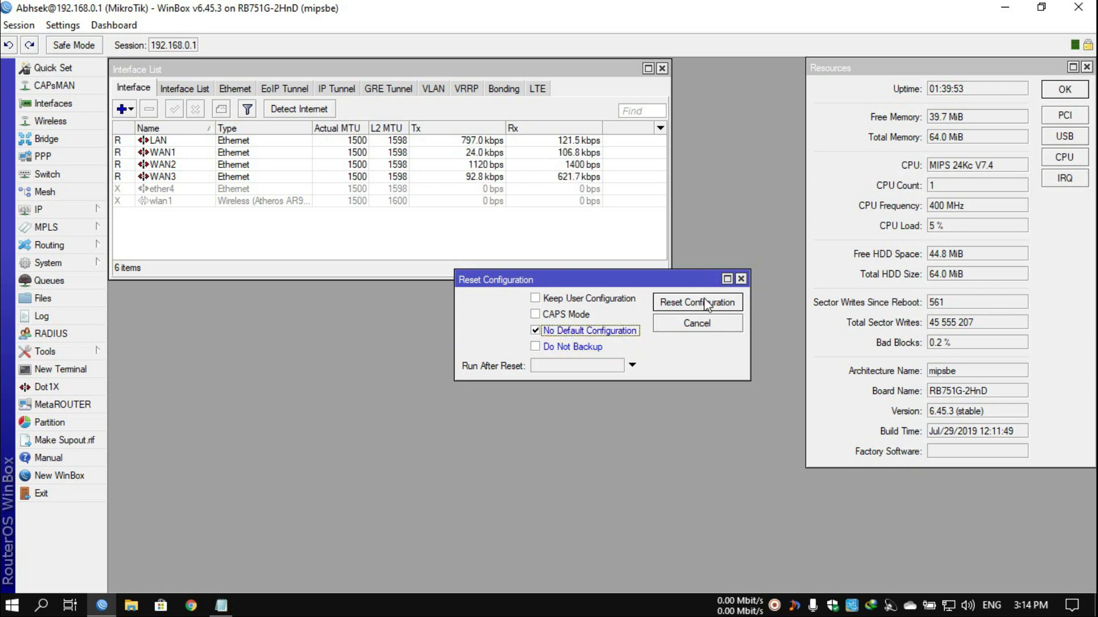
{"action": "left_click", "coordinate": [709, 324]}
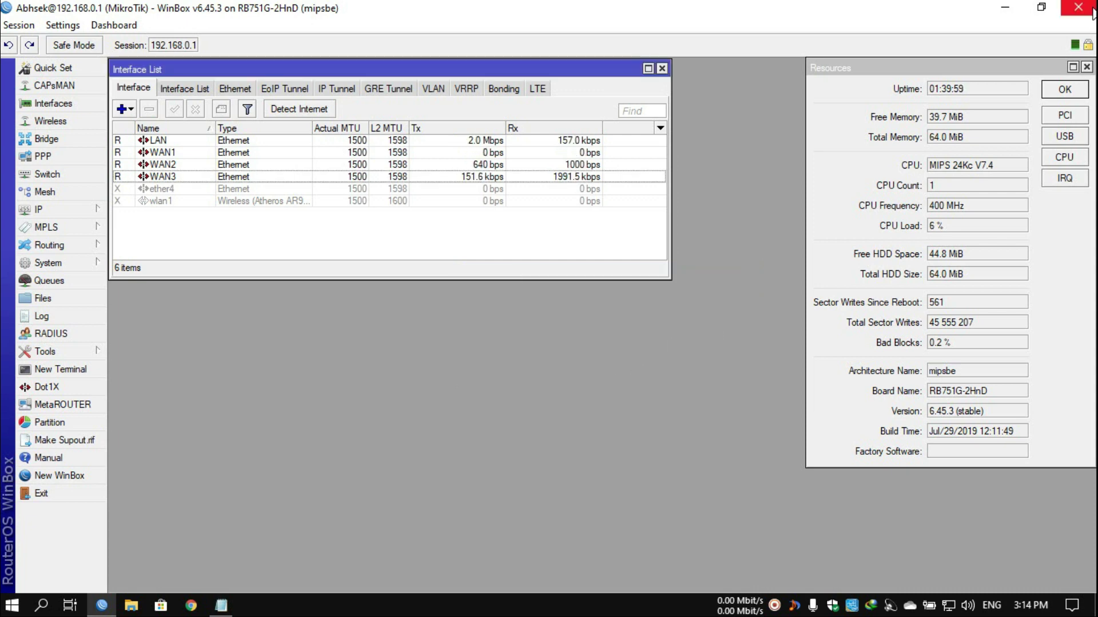
- Open a router terminal in WinBox, then switch to Notepad and select the entire load-balancing script
{"action": "left_click", "coordinate": [86, 370]}
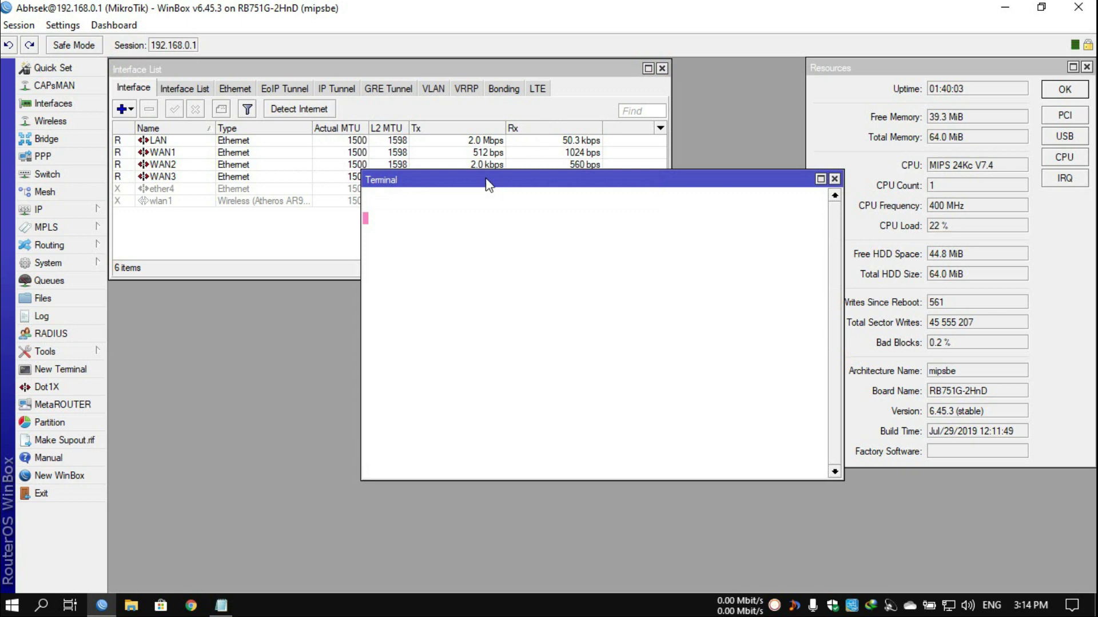
{"action": "left_click", "coordinate": [834, 179]}
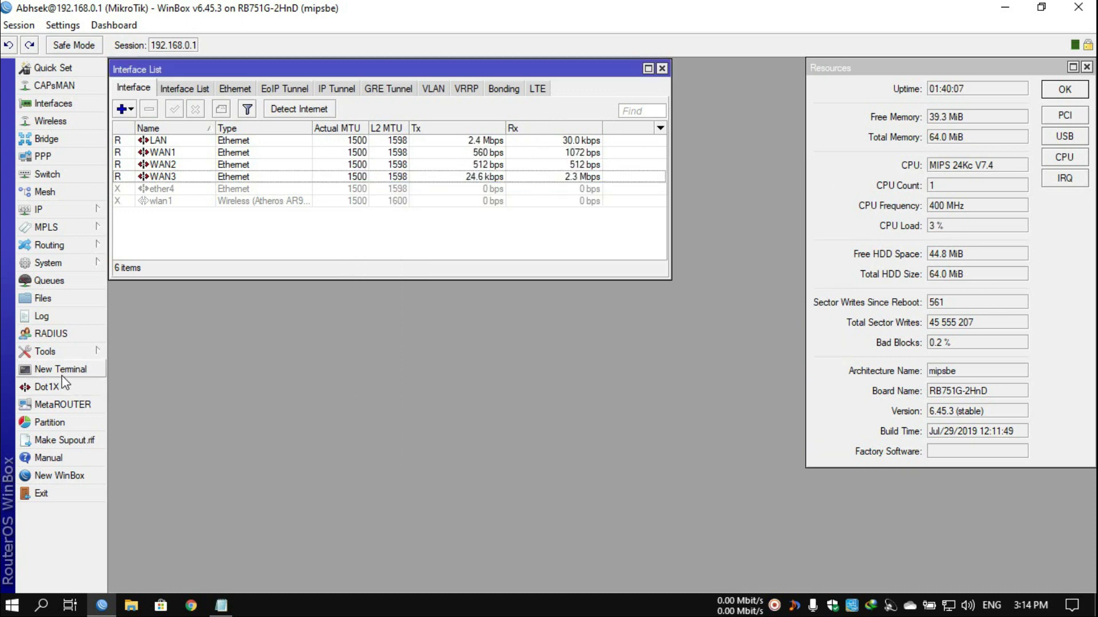
{"action": "left_click", "coordinate": [96, 372]}
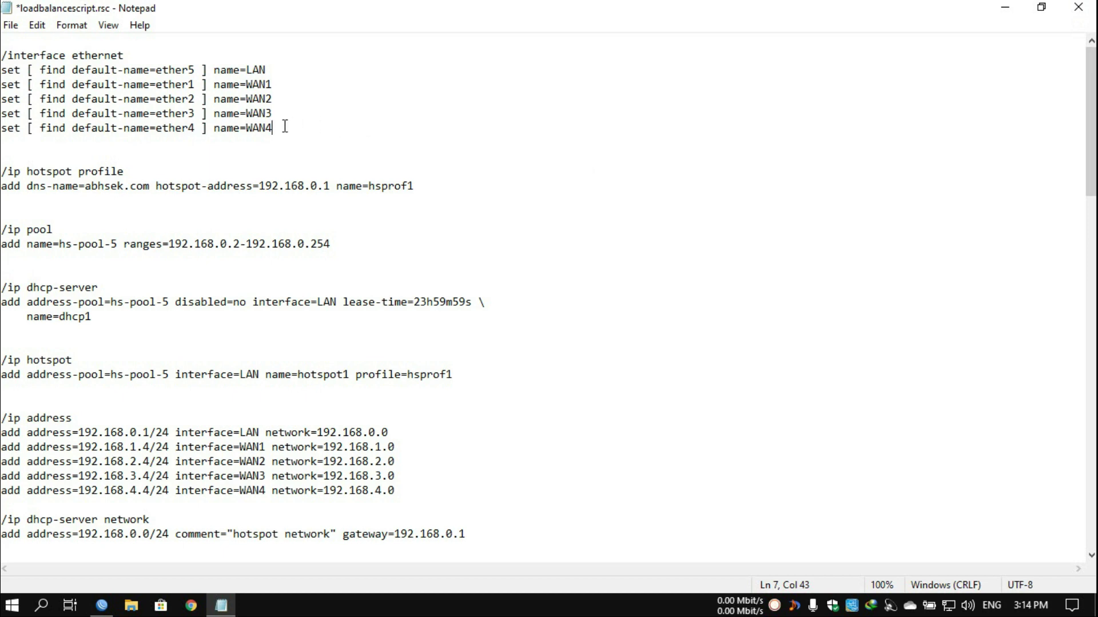
{"action": "key", "text": "ctrl+a"}
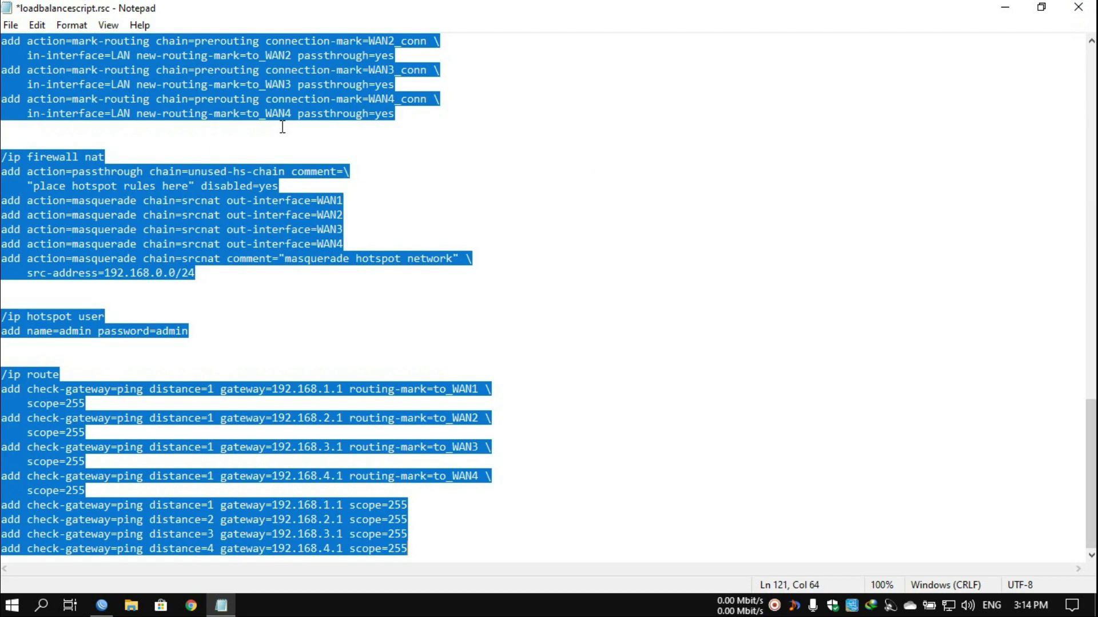
{"action": "left_click", "coordinate": [401, 162]}
{"action": "scroll", "coordinate": [402, 162], "scroll_direction": "up", "scroll_amount": 20}
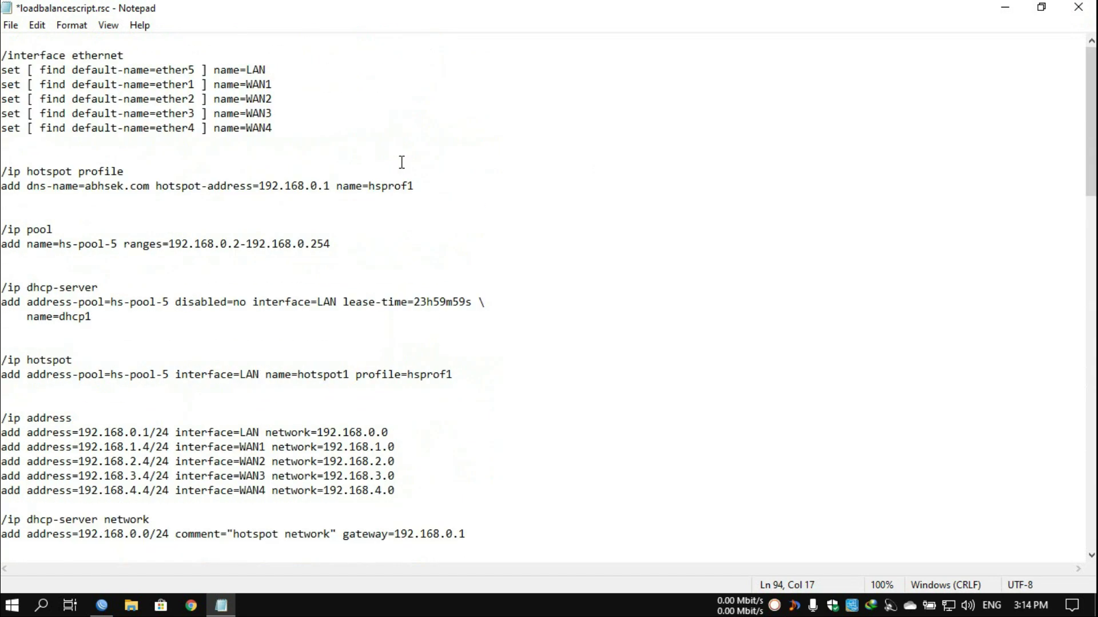
- Select the script's /interface ethernet section, bring up the paste option in the WinBox terminal, and close the terminal
{"action": "left_click", "coordinate": [276, 126]}
{"action": "left_click_drag", "start_coordinate": [276, 127], "coordinate": [1, 55]}
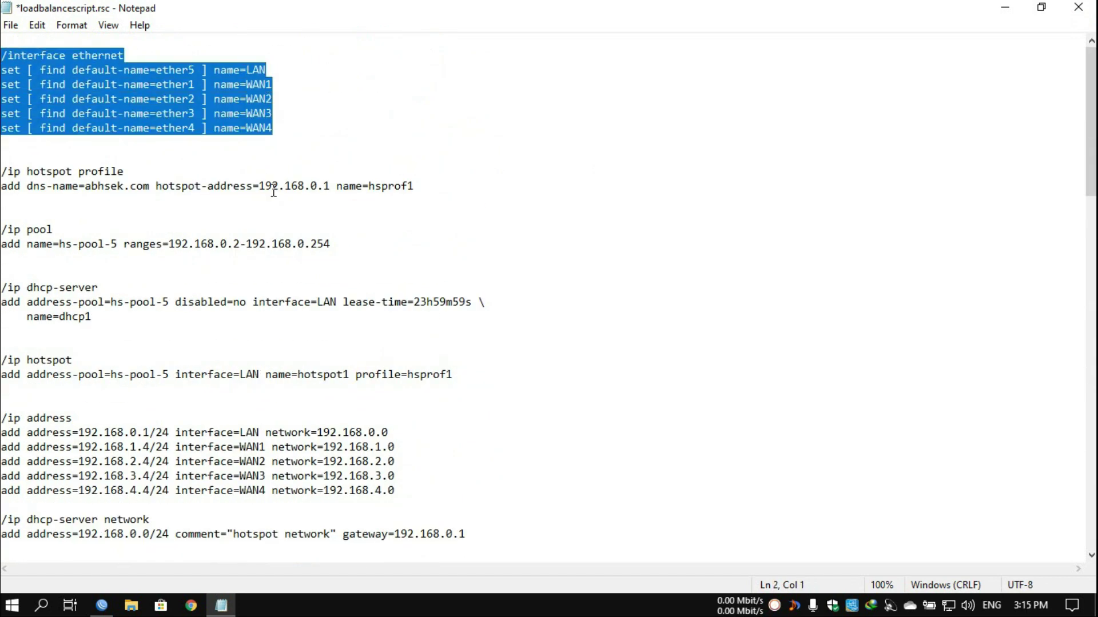
{"action": "left_click", "coordinate": [102, 605]}
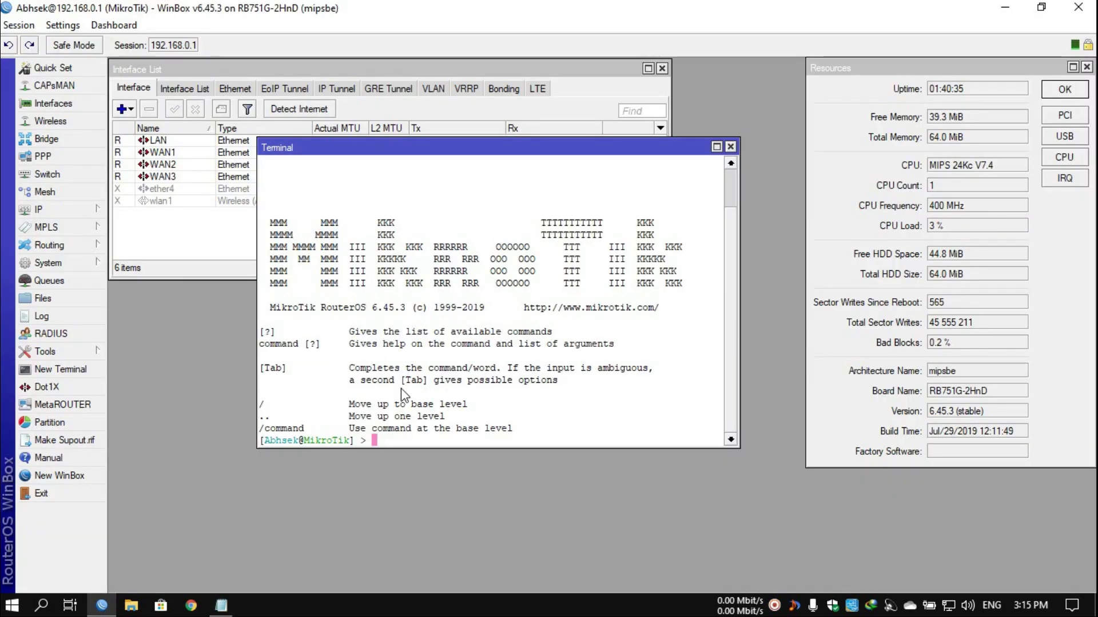
{"action": "right_click", "coordinate": [406, 433]}
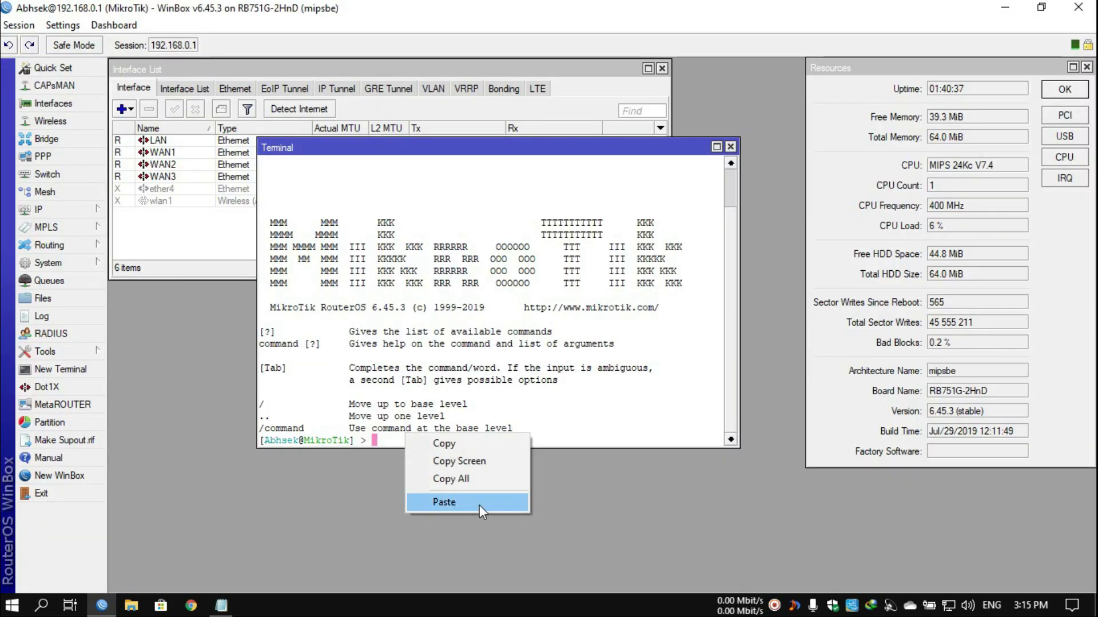
{"action": "left_click", "coordinate": [675, 400]}
{"action": "key", "text": "Return"}
{"action": "key", "text": "Return"}
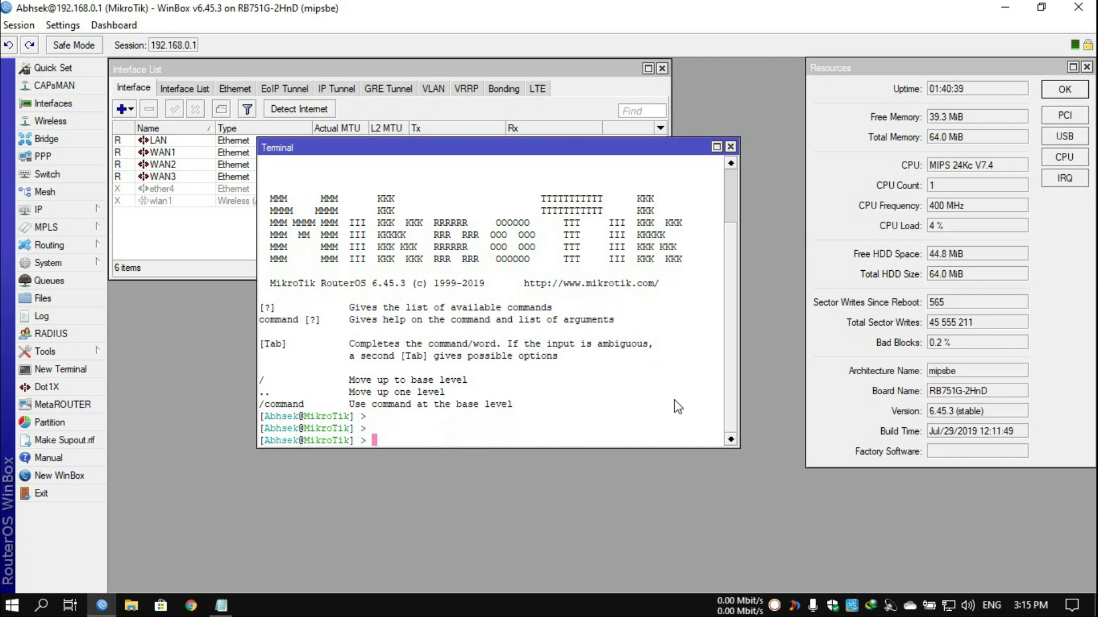
{"action": "left_click", "coordinate": [730, 147]}
- Highlight the /ip hotspot profile heading in the script, then open a new WinBox terminal and close it
{"action": "left_click", "coordinate": [221, 606]}
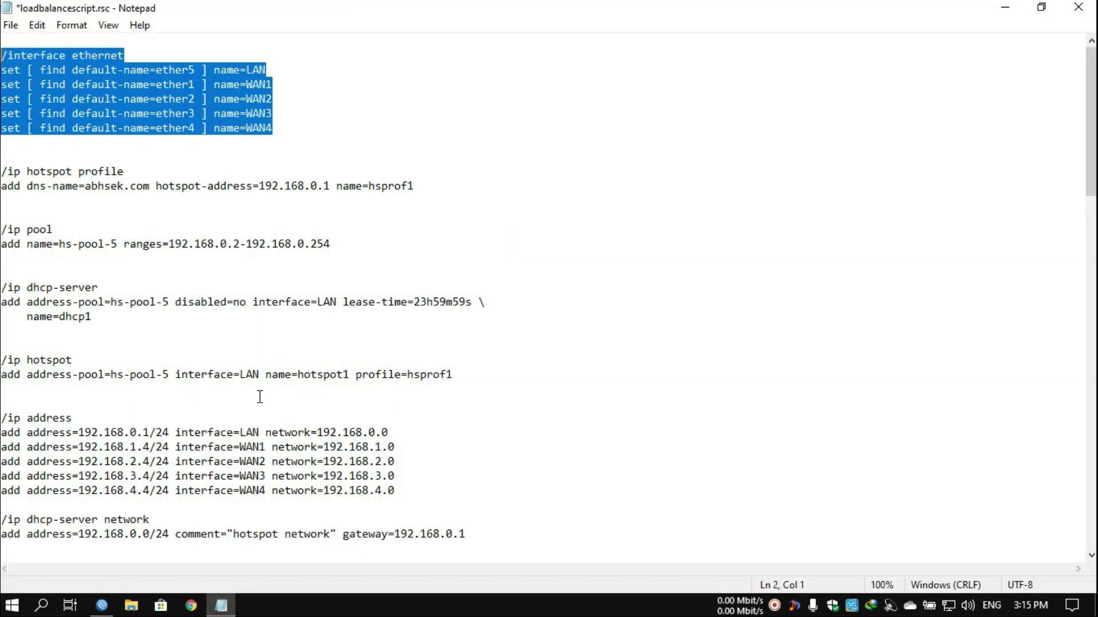
{"action": "left_click", "coordinate": [13, 186]}
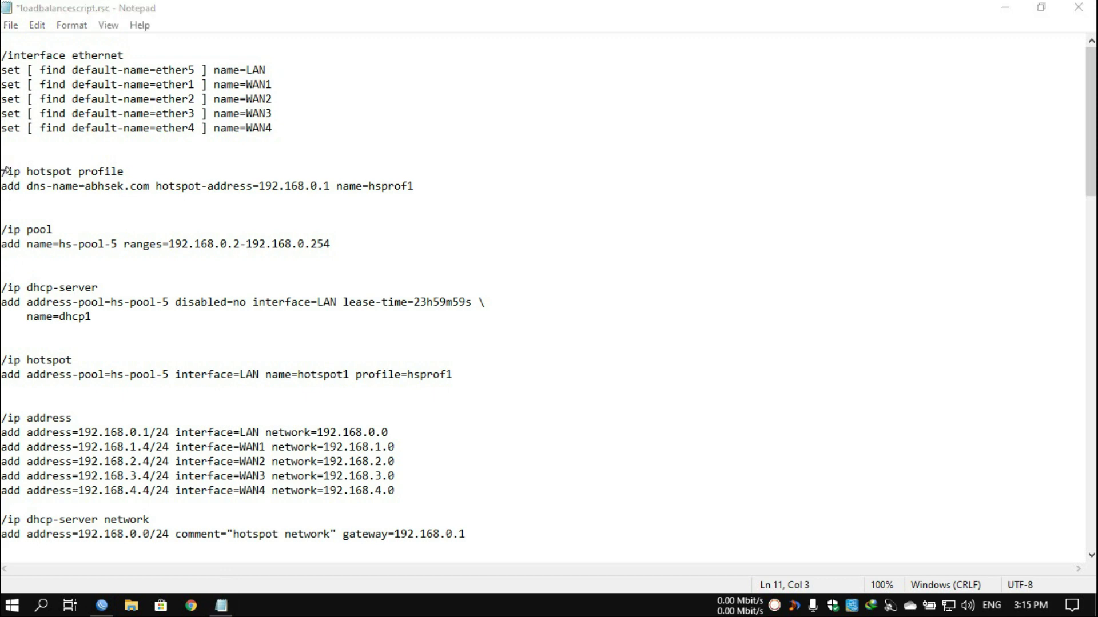
{"action": "left_click", "coordinate": [5, 171]}
{"action": "left_click_drag", "start_coordinate": [5, 171], "coordinate": [448, 171]}
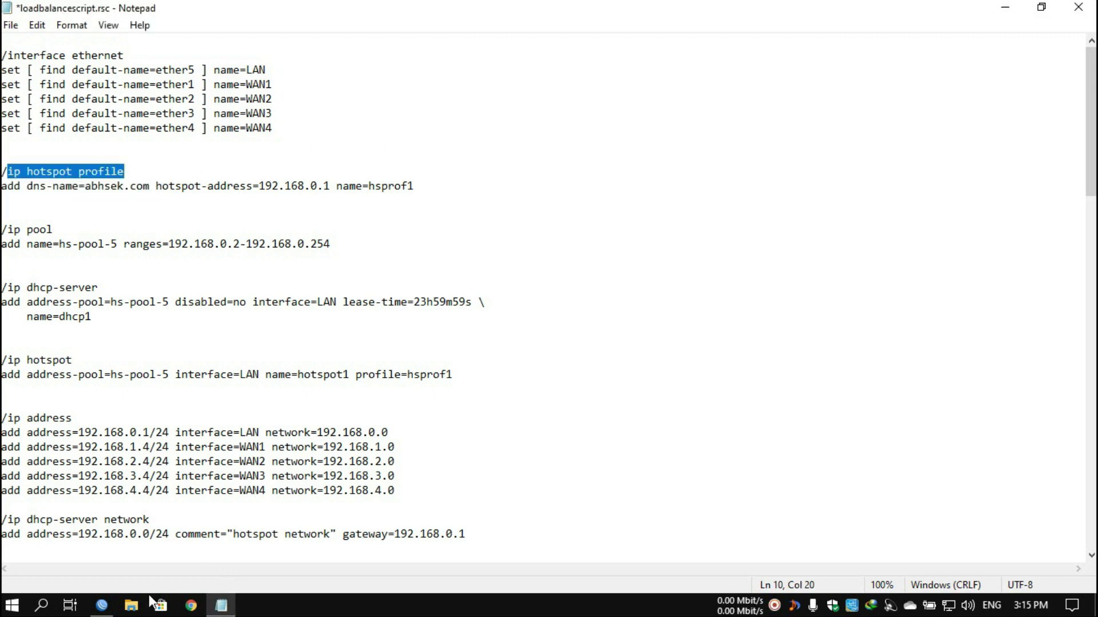
{"action": "left_click", "coordinate": [101, 606]}
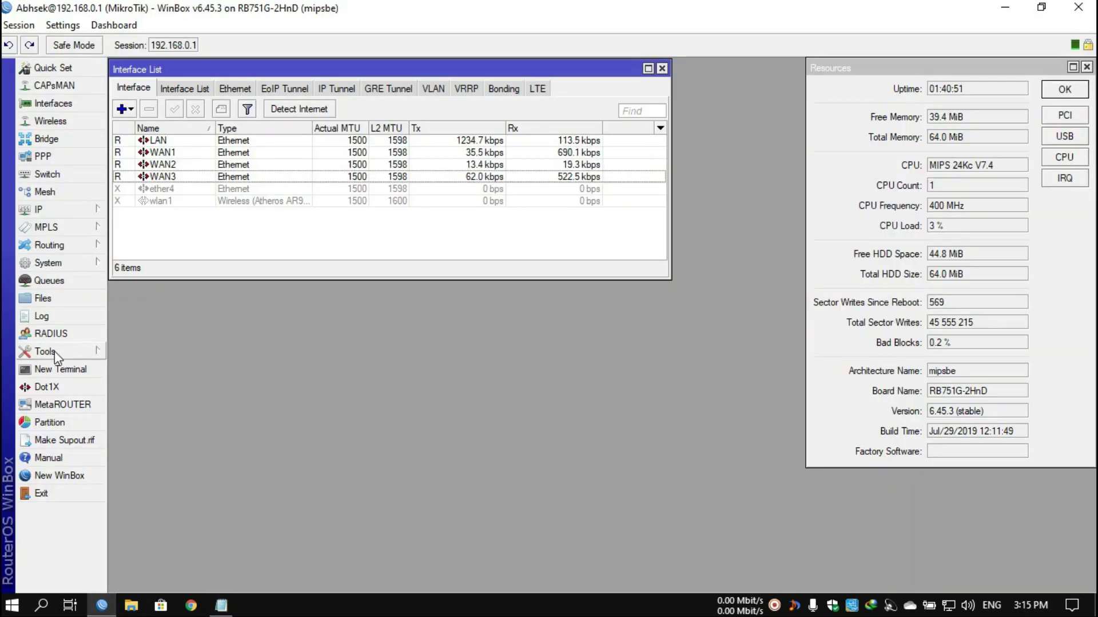
{"action": "left_click", "coordinate": [54, 370]}
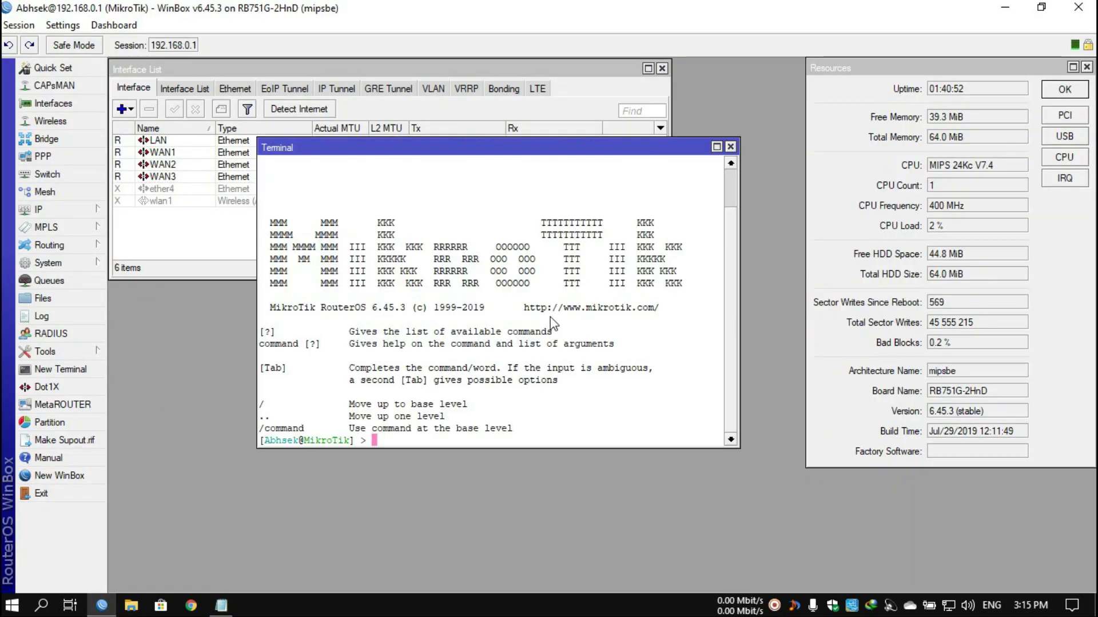
{"action": "left_click", "coordinate": [731, 148]}
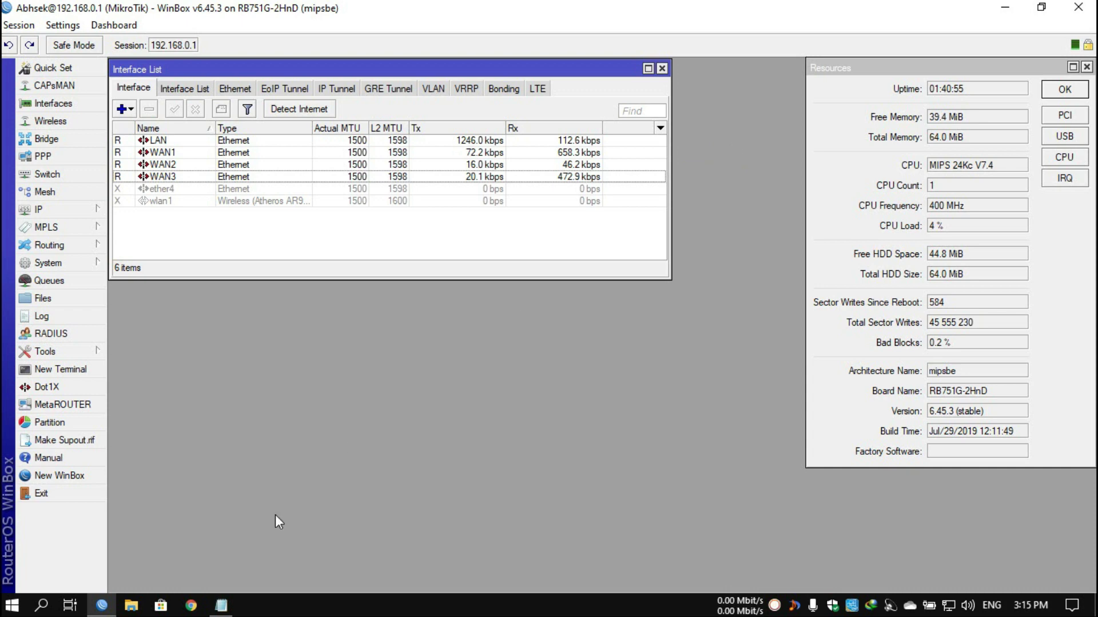
- Select the whole /ip hotspot profile section of the script, including its add line, and open a terminal in WinBox
{"action": "left_click", "coordinate": [220, 606]}
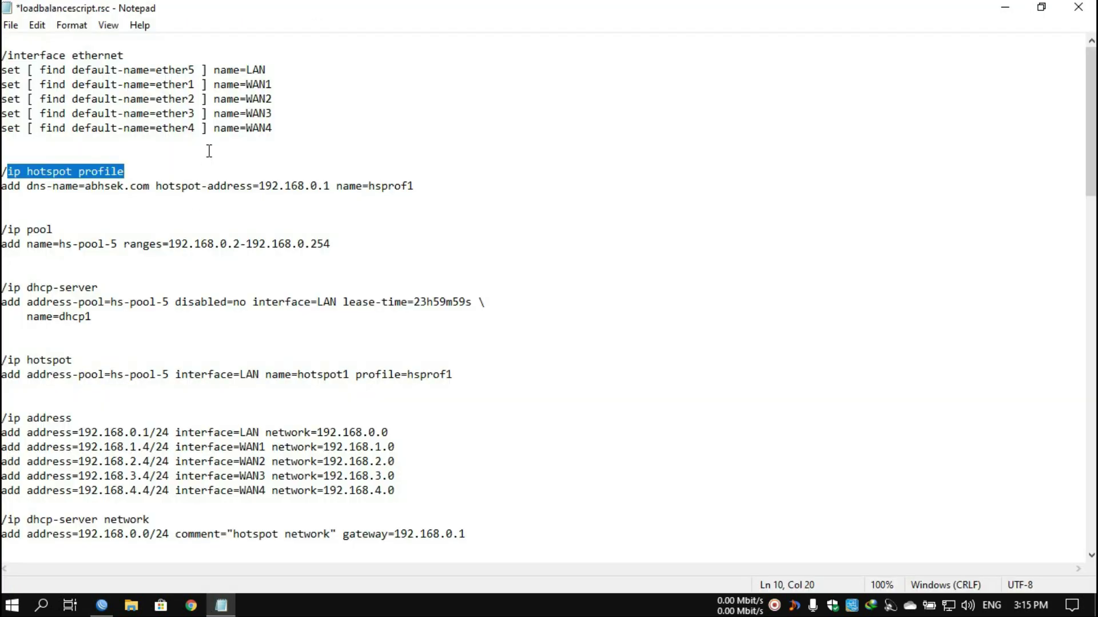
{"action": "left_click", "coordinate": [176, 171]}
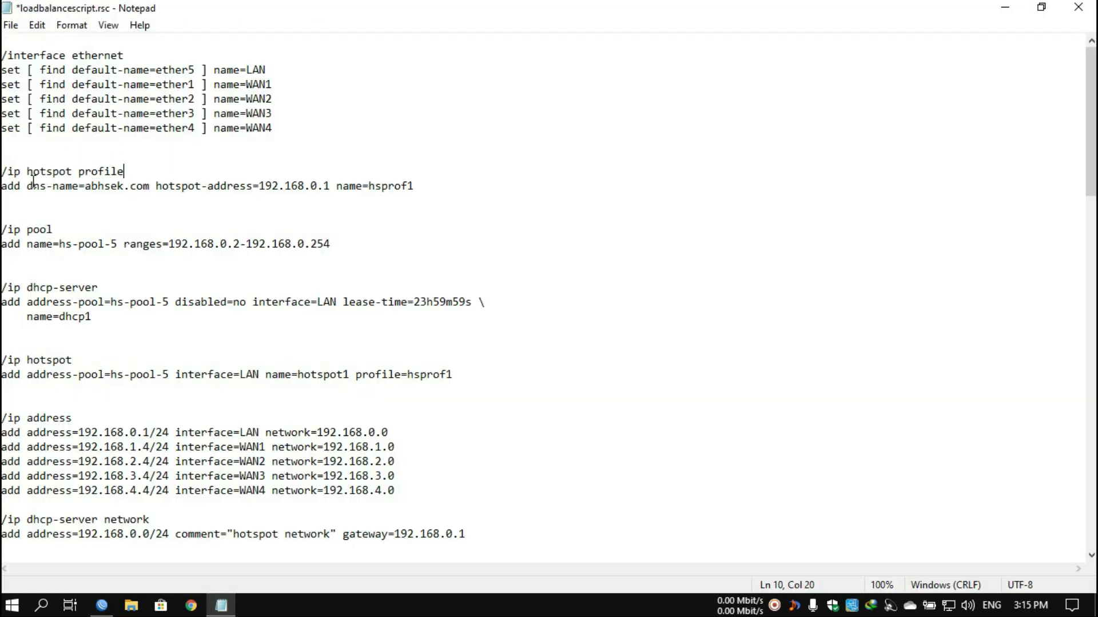
{"action": "left_click_drag", "start_coordinate": [5, 171], "coordinate": [421, 189]}
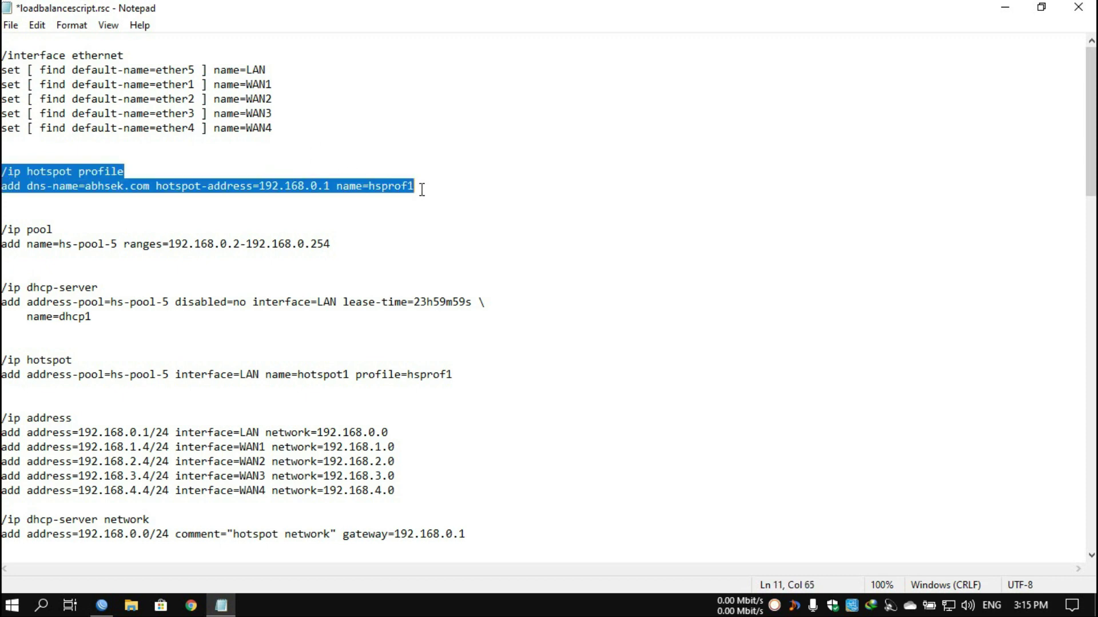
{"action": "left_click", "coordinate": [102, 606]}
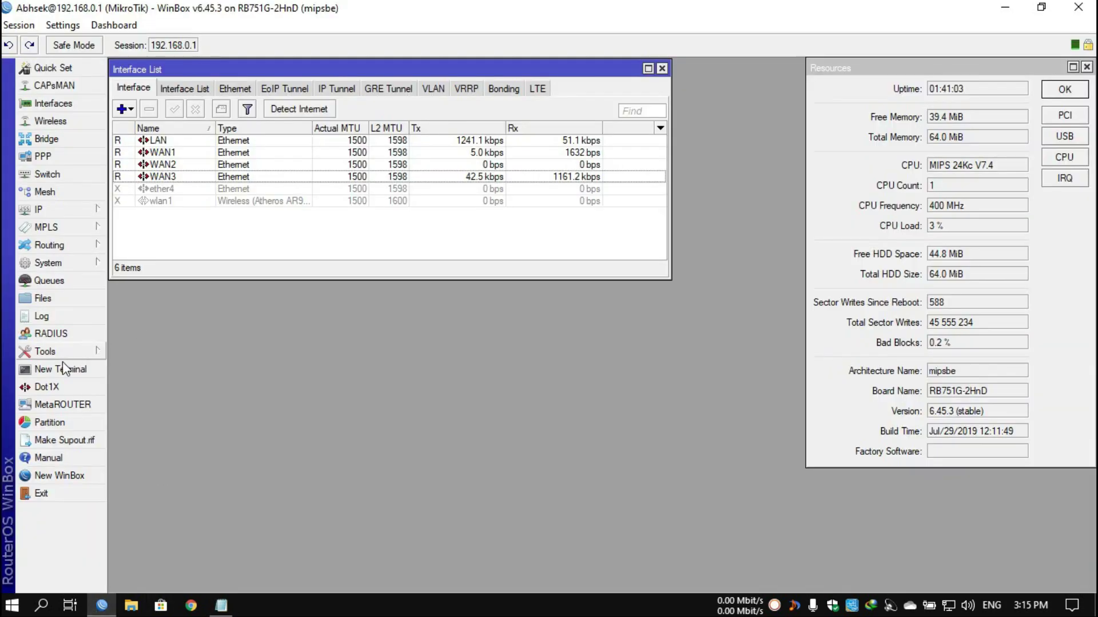
{"action": "left_click", "coordinate": [63, 369]}
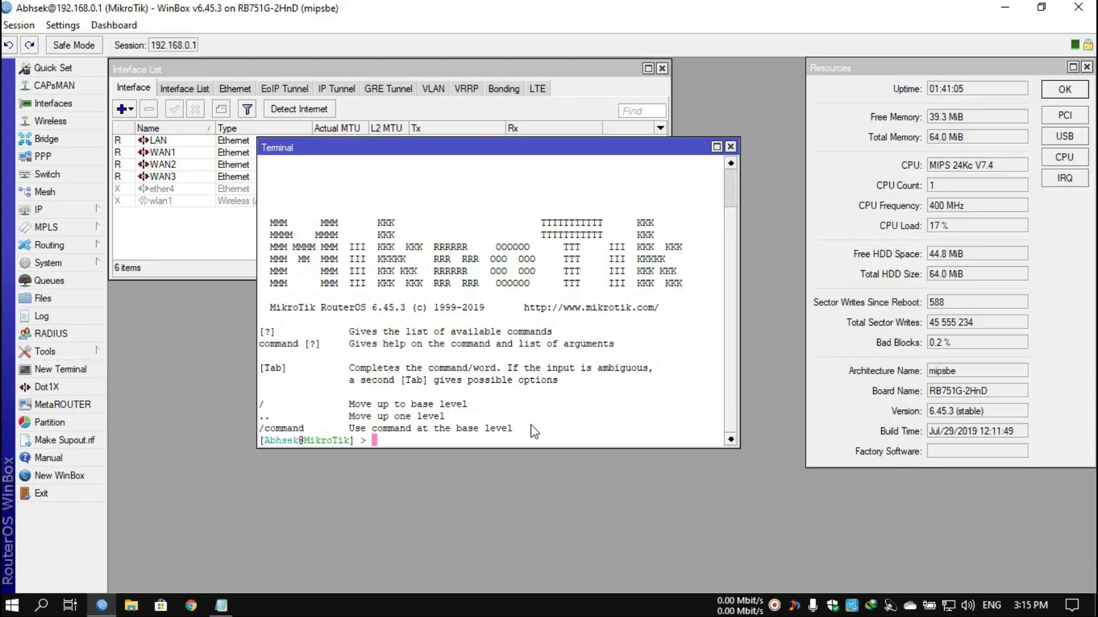
{"action": "left_click", "coordinate": [730, 147]}
{"action": "left_click", "coordinate": [86, 369]}
{"action": "left_click", "coordinate": [107, 608]}
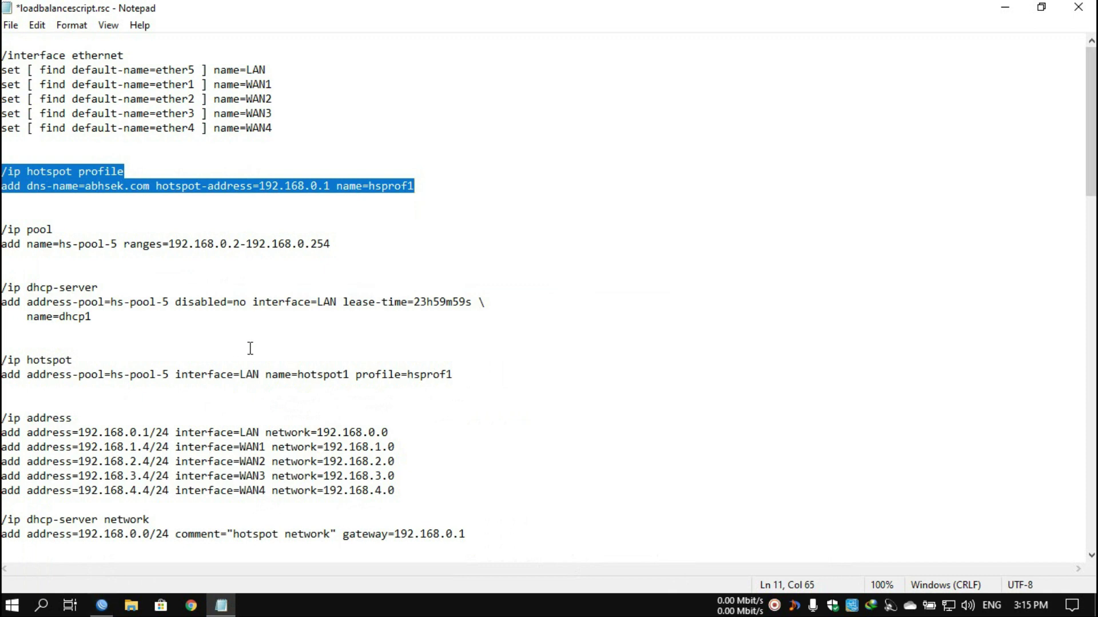
- Highlight the /ip pool section and the /ip dhcp-server section of the script in turn
{"action": "left_click_drag", "start_coordinate": [4, 229], "coordinate": [355, 243]}
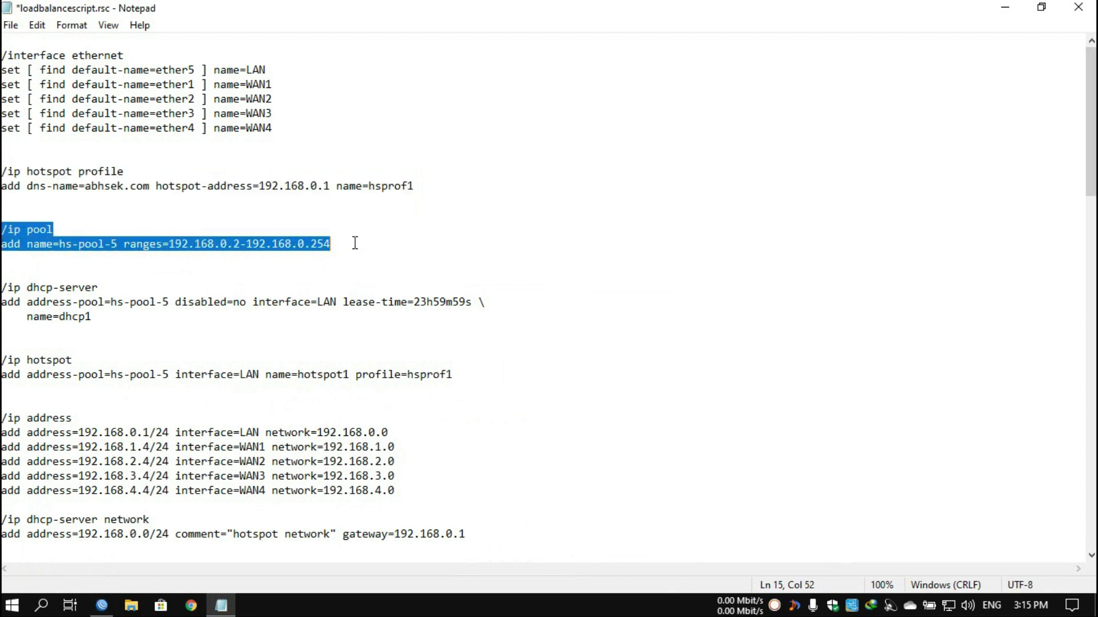
{"action": "left_click_drag", "start_coordinate": [7, 284], "coordinate": [92, 316]}
{"action": "scroll", "coordinate": [449, 309], "scroll_direction": "down", "scroll_amount": 3}
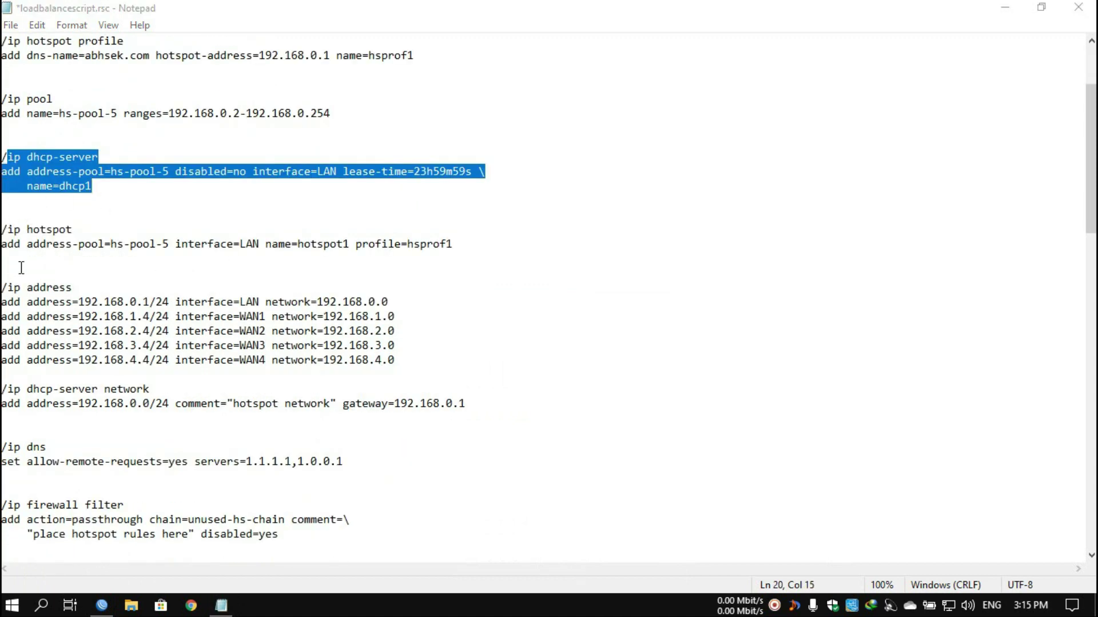
{"action": "left_click", "coordinate": [483, 252]}
{"action": "key", "text": "Return"}
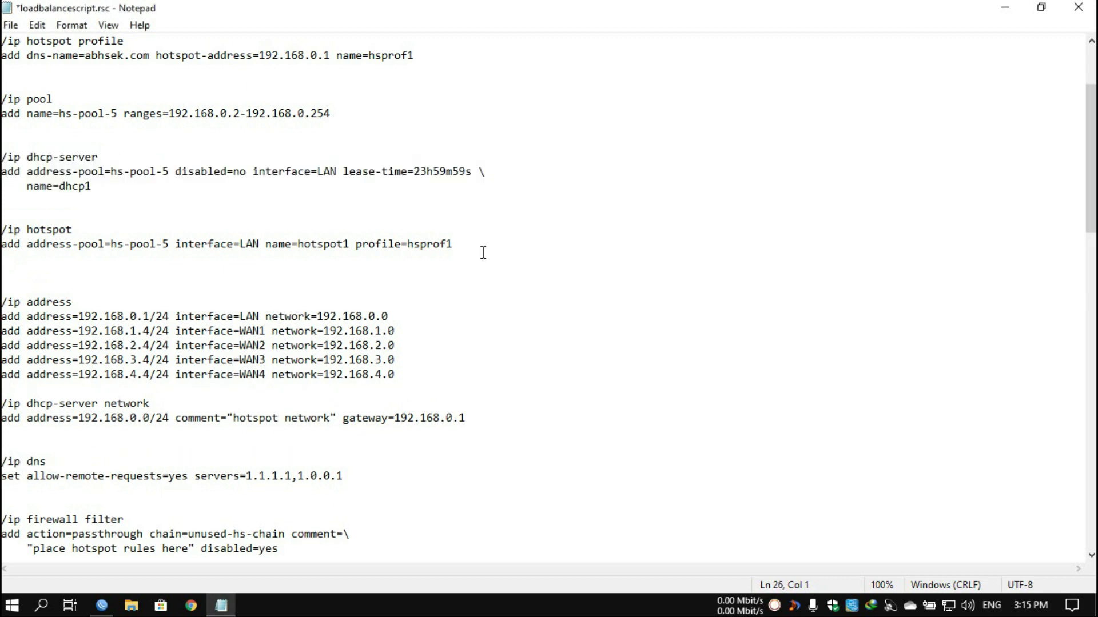
{"action": "key", "text": "Return"}
{"action": "key", "text": "BackSpace"}
{"action": "key", "text": "BackSpace"}
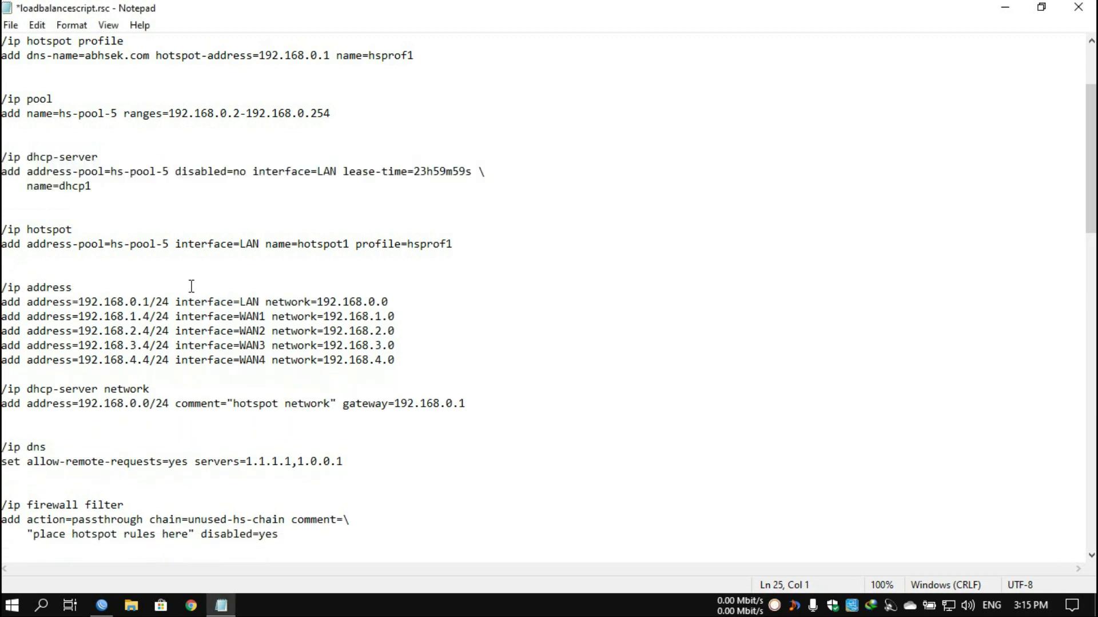
- Review the script's remaining sections from /ip address through /ip firewall mangle to /ip firewall nat
{"action": "left_click_drag", "start_coordinate": [50, 267], "coordinate": [74, 289]}
{"action": "left_click", "coordinate": [87, 275]}
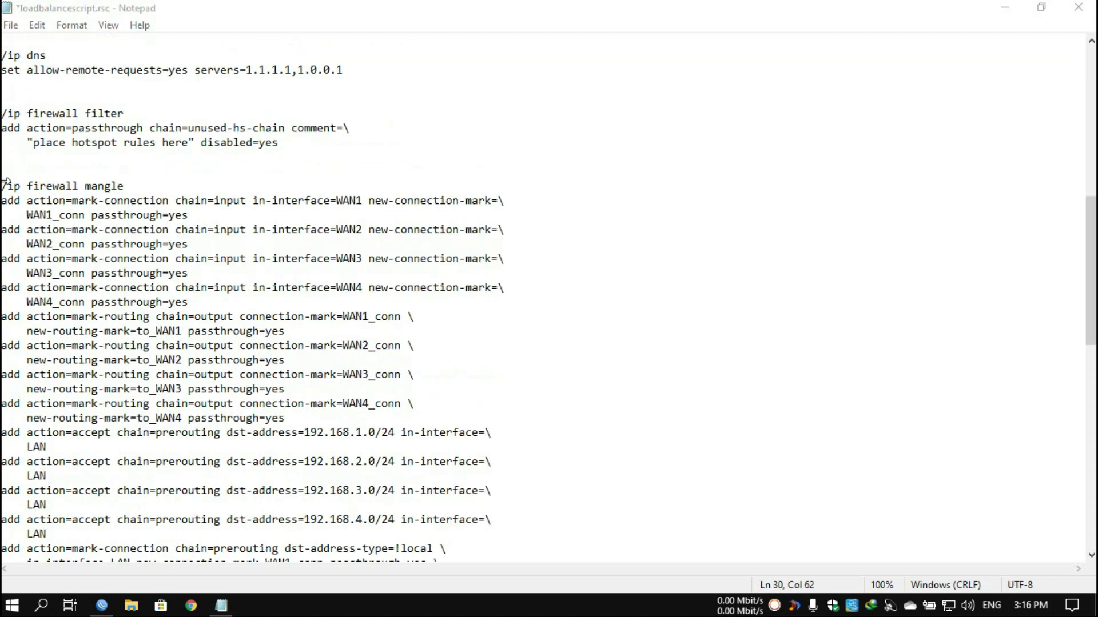
{"action": "left_click_drag", "start_coordinate": [2, 184], "coordinate": [282, 362]}
{"action": "left_click_drag", "start_coordinate": [436, 593], "coordinate": [451, 480]}
{"action": "scroll", "coordinate": [447, 480], "scroll_direction": "down", "scroll_amount": 5}
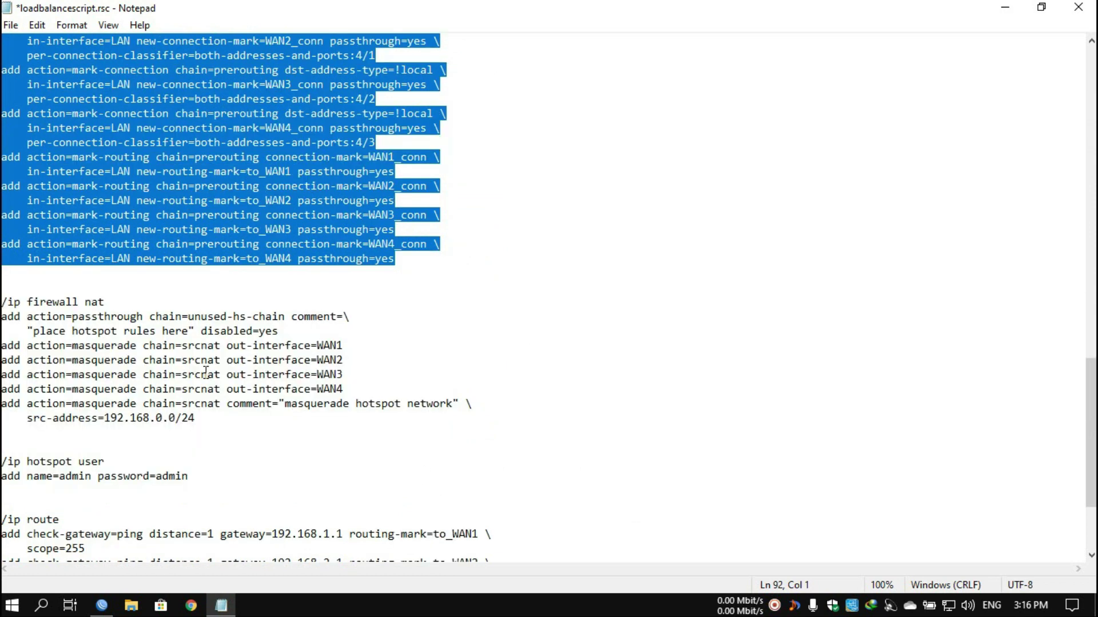
{"action": "left_click_drag", "start_coordinate": [39, 302], "coordinate": [64, 302]}
{"action": "left_click", "coordinate": [540, 379]}
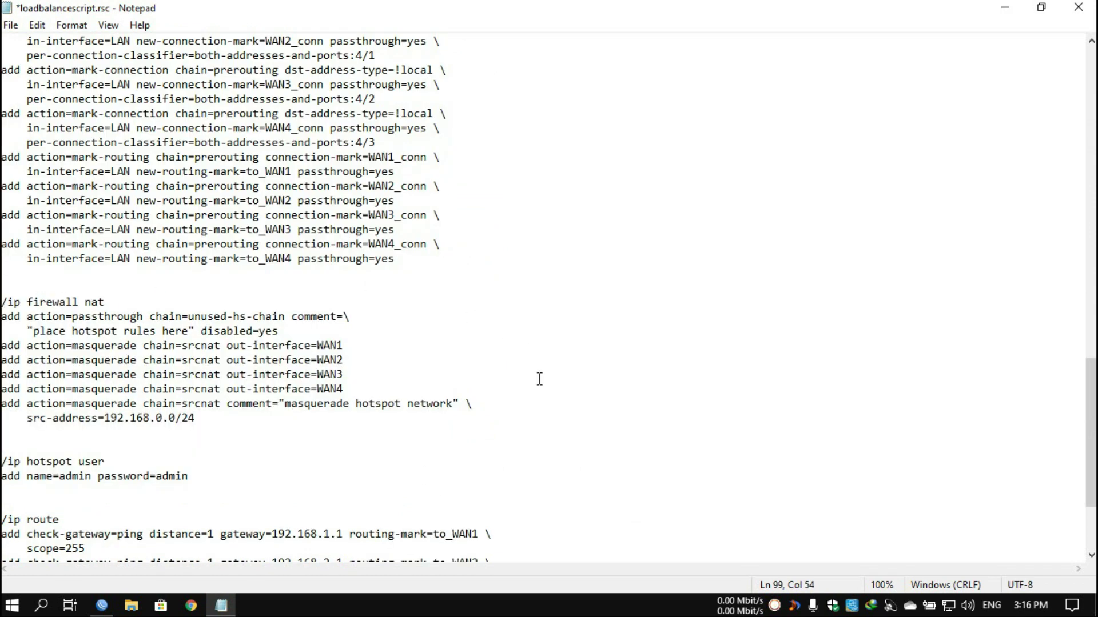
- Close the load-balancing script in Notepad and return to the desktop
{"action": "left_click", "coordinate": [1077, 7]}
{"action": "left_click", "coordinate": [578, 313]}
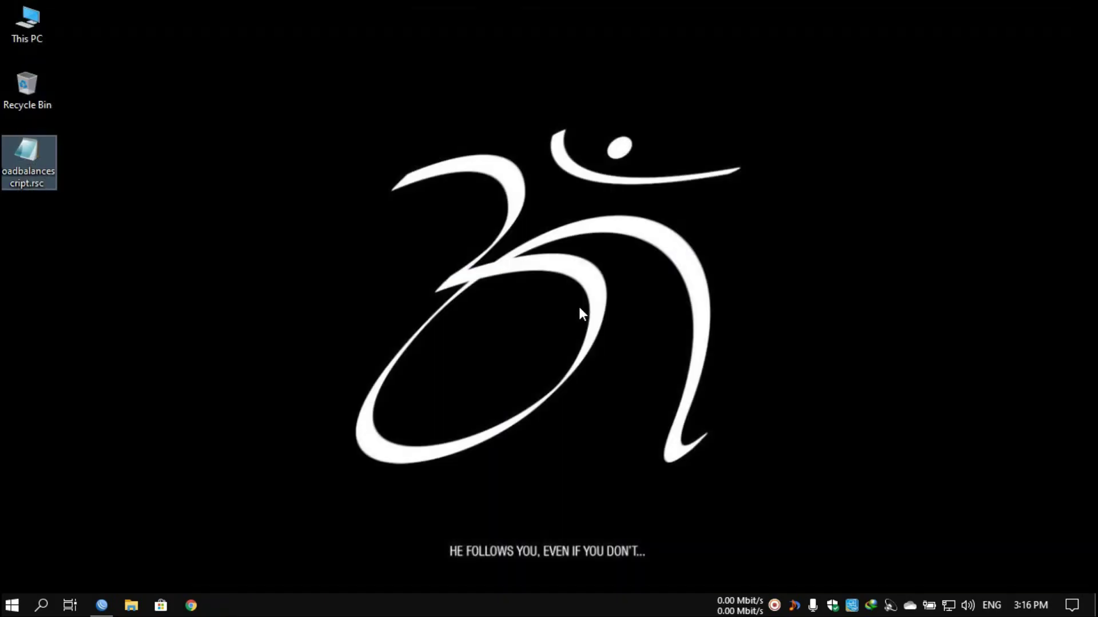
{"action": "left_click", "coordinate": [178, 509]}
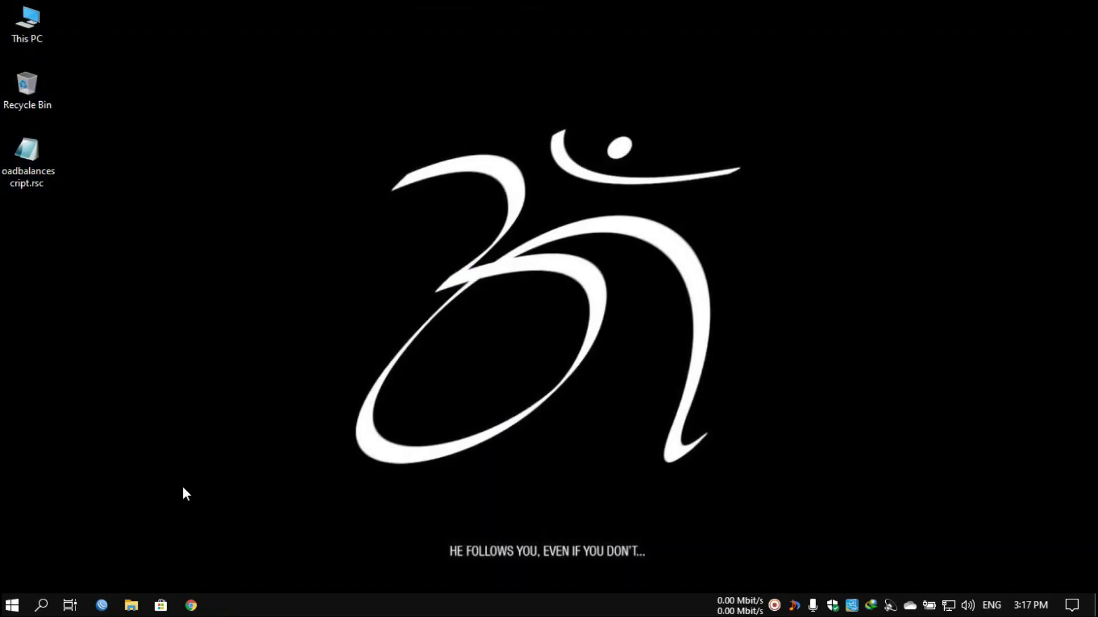
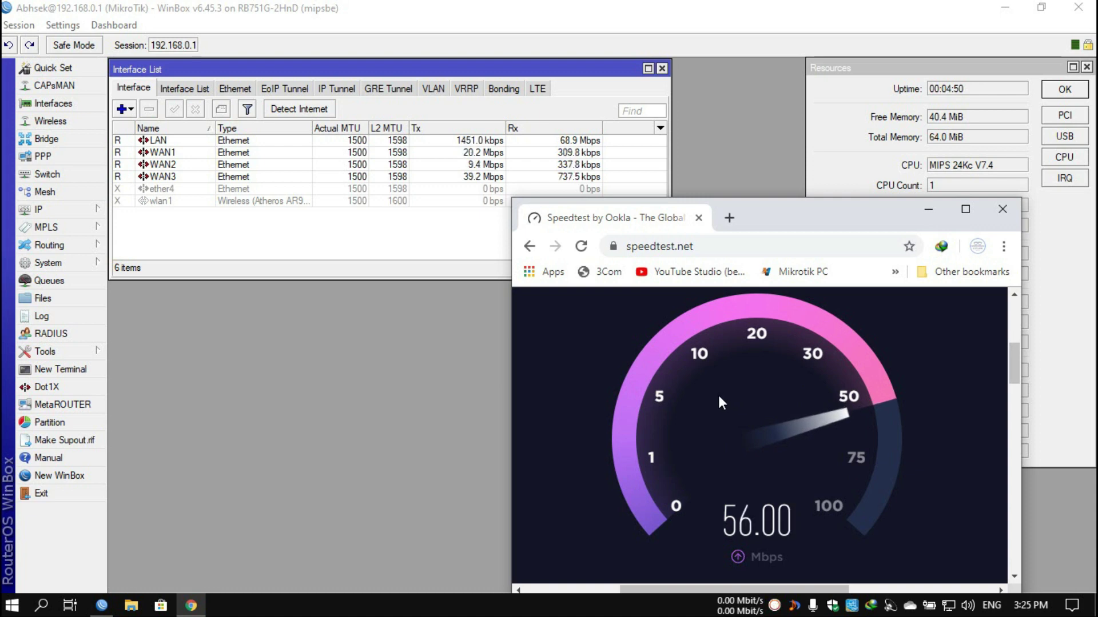
- Reopen speedtest.net in Chrome beside the WinBox interface list and start a new speed test
{"action": "left_click", "coordinate": [581, 247]}
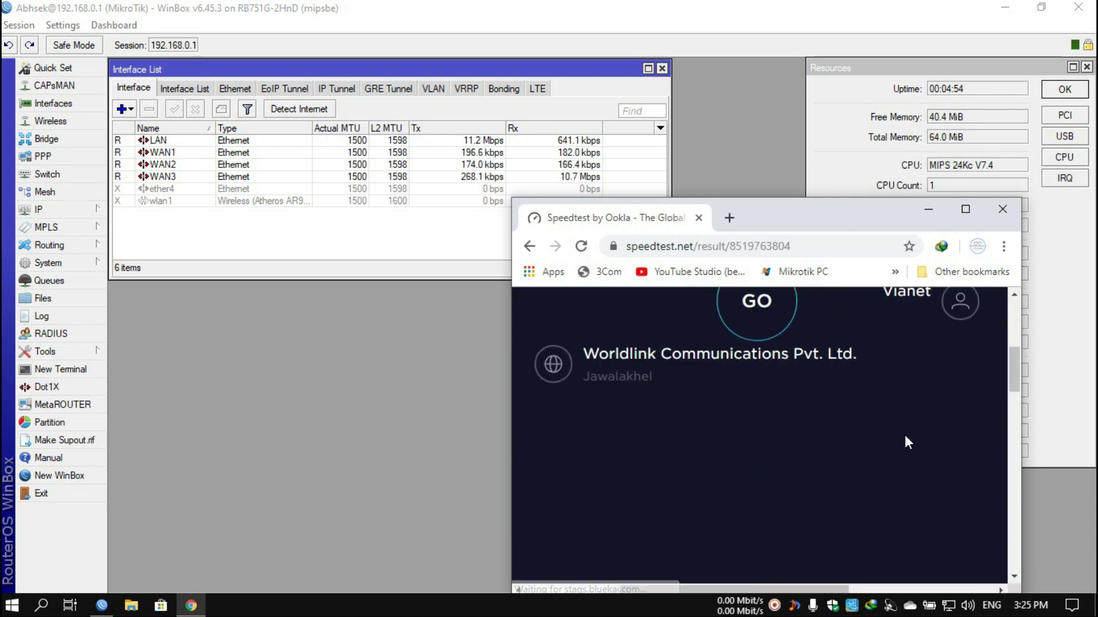
{"action": "left_click", "coordinate": [762, 246]}
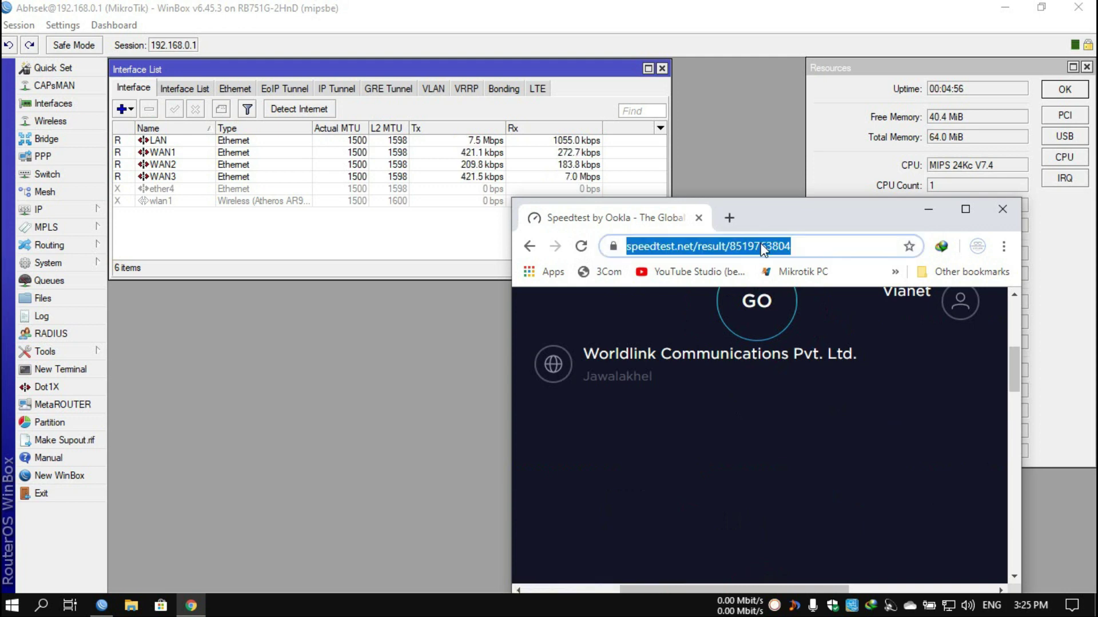
{"action": "type", "text": "sp"}
{"action": "key", "text": "Return"}
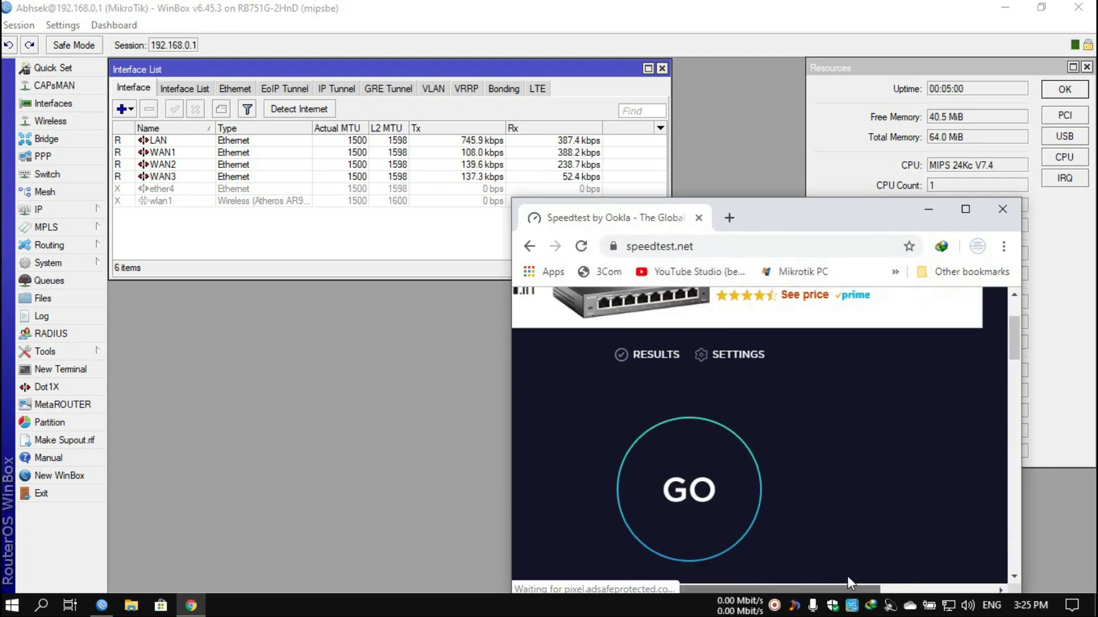
{"action": "left_click", "coordinate": [753, 485]}
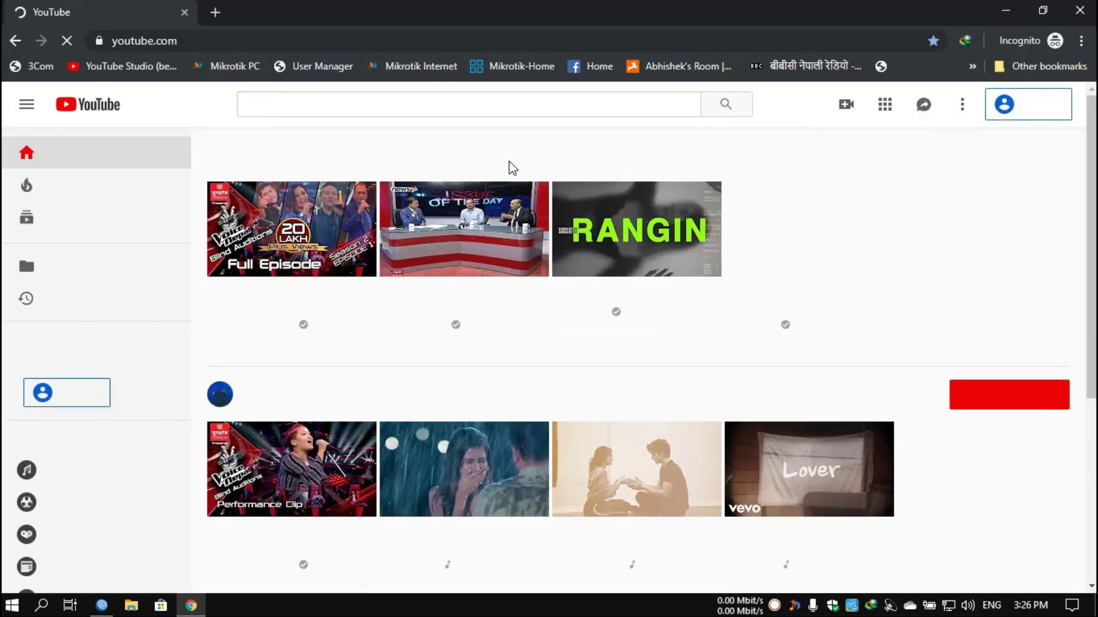
- Open the New Nepali Full Movie "Jerryy" video on YouTube and start downloading its 1080p HD MP4 version
{"action": "scroll", "coordinate": [465, 387], "scroll_direction": "down", "scroll_amount": 5}
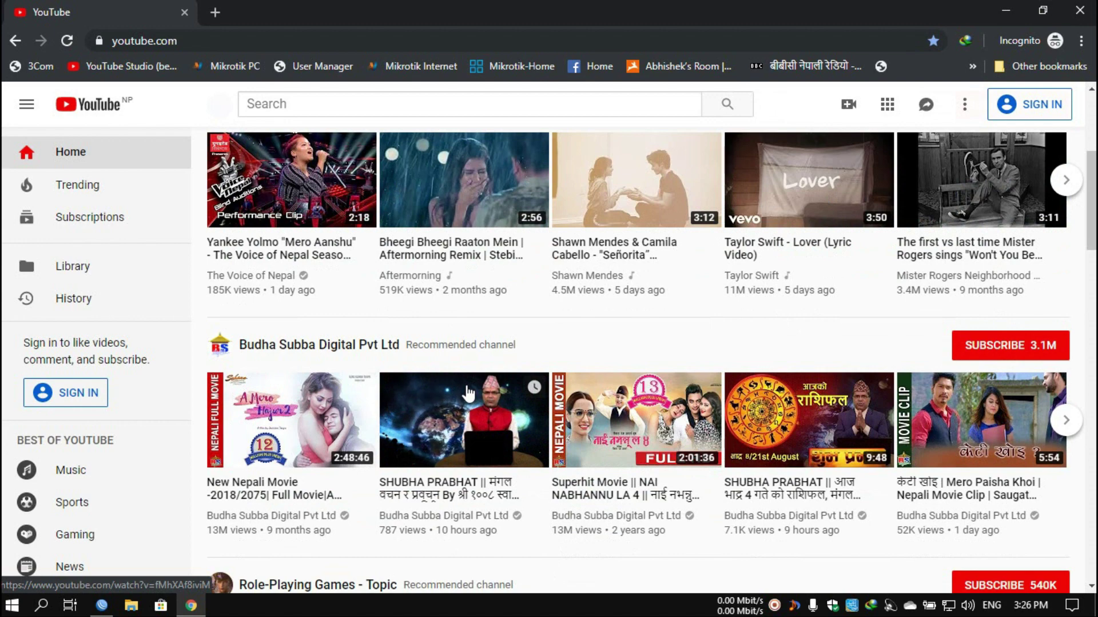
{"action": "left_click", "coordinate": [623, 436]}
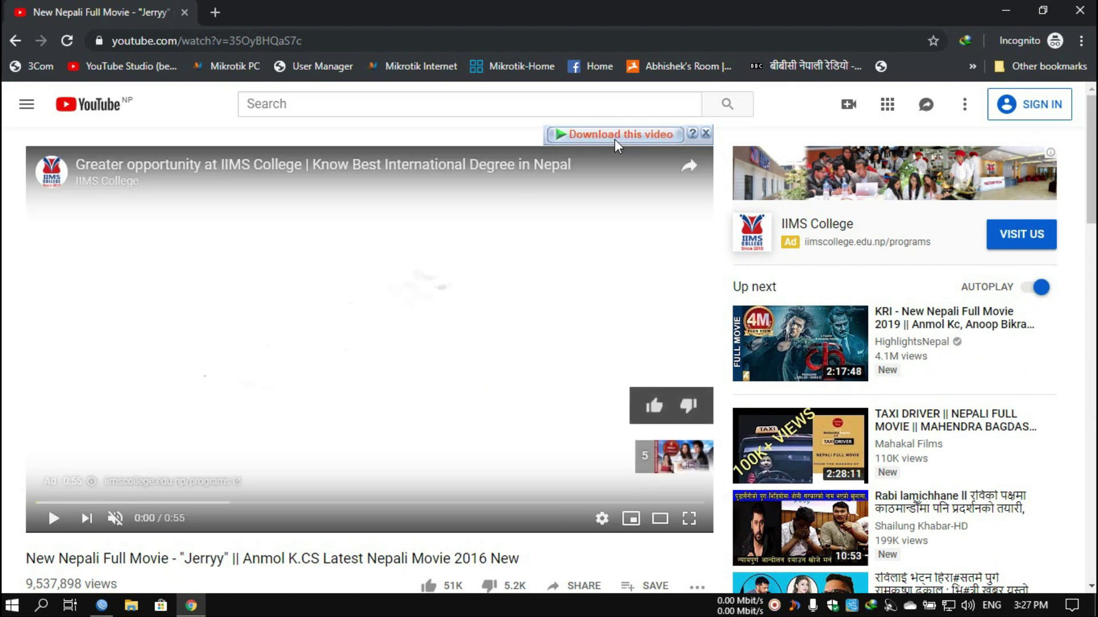
{"action": "left_click", "coordinate": [615, 139]}
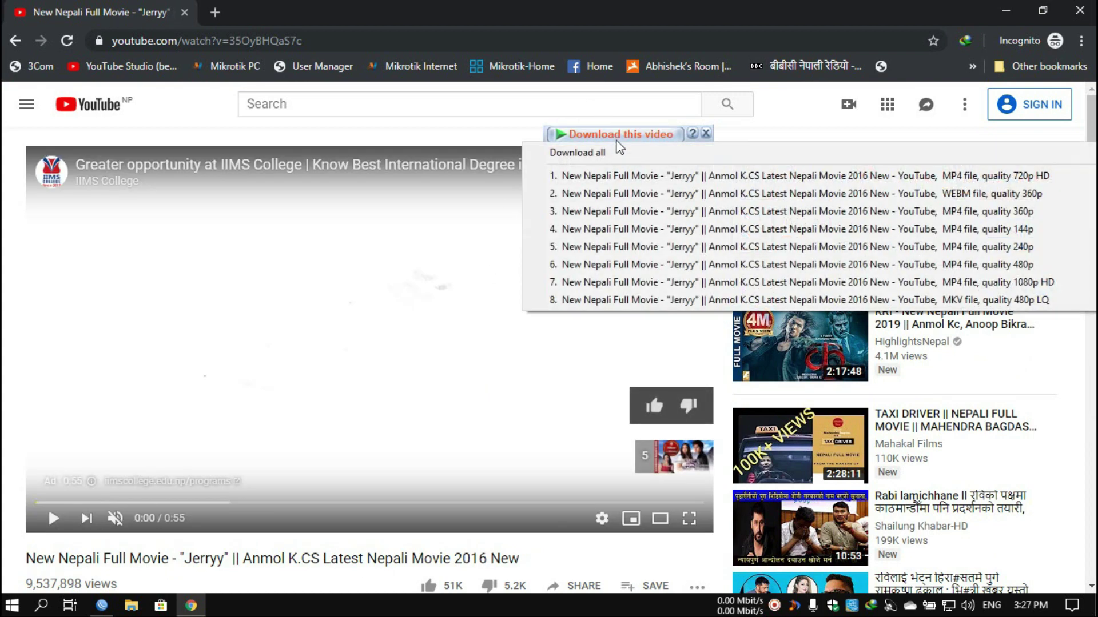
{"action": "left_click", "coordinate": [695, 286]}
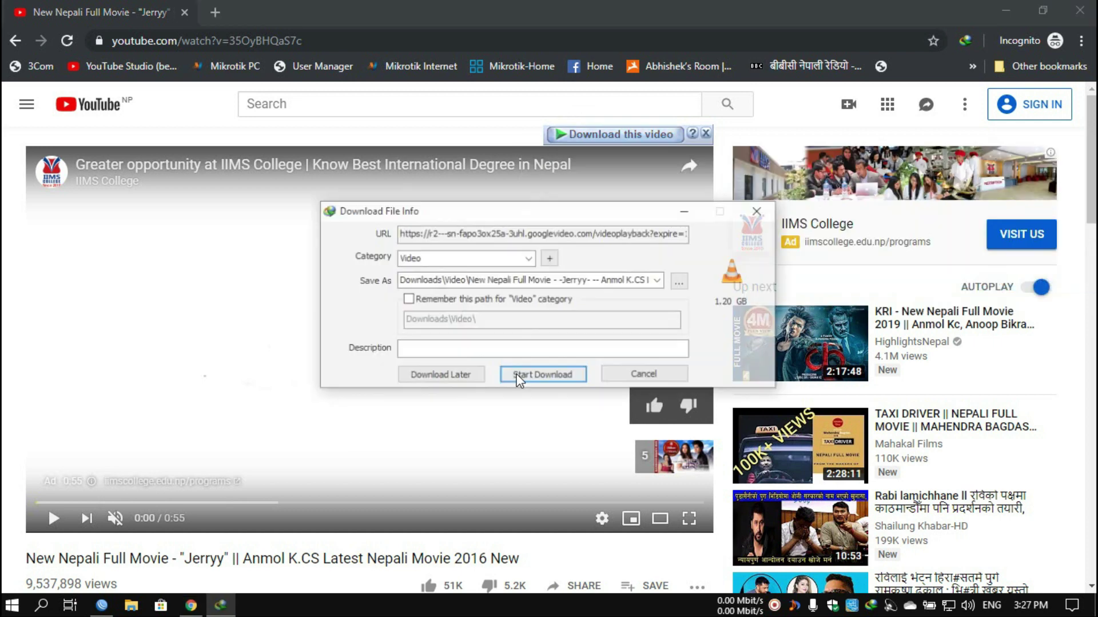
{"action": "left_click", "coordinate": [551, 378]}
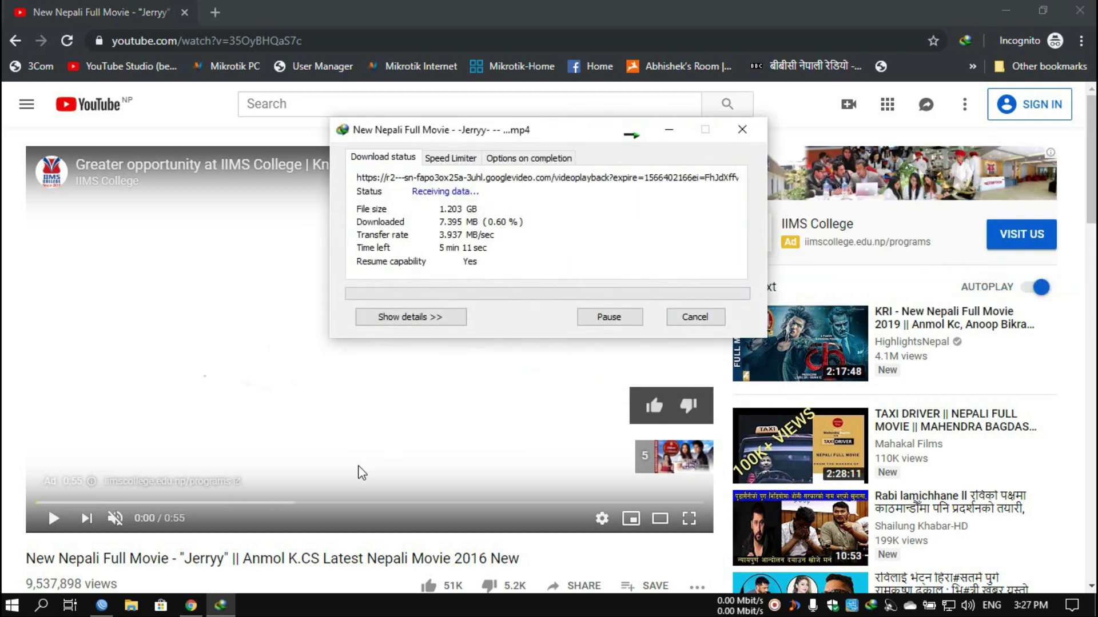
- Switch to WinBox and place the movie's download window below the interface list's traffic rows to watch the WAN traffic
{"action": "left_click", "coordinate": [102, 605]}
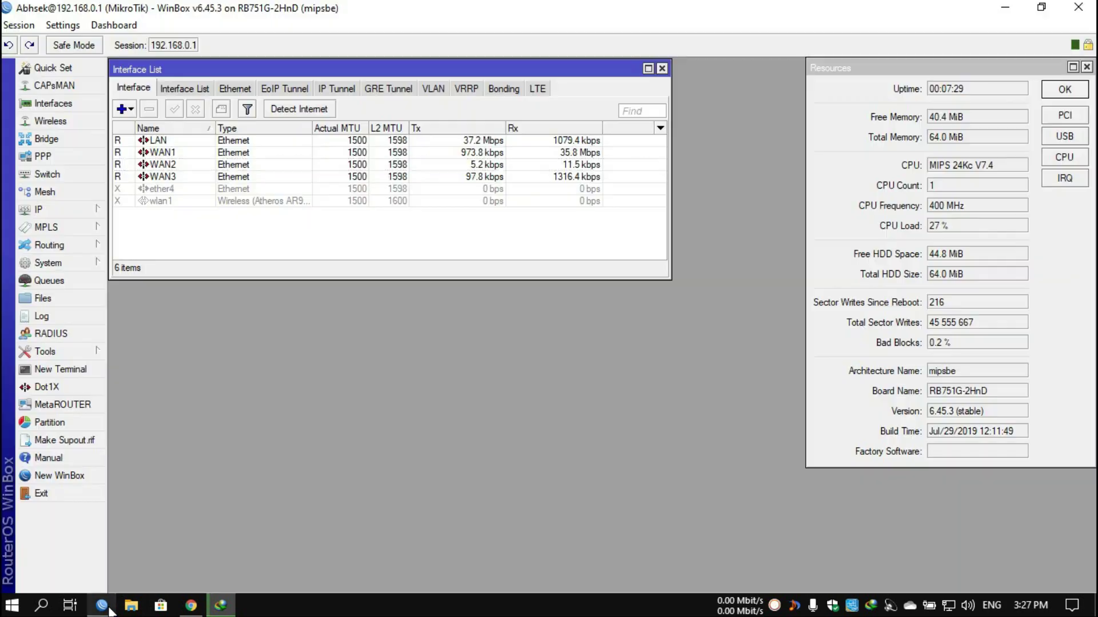
{"action": "left_click", "coordinate": [221, 605]}
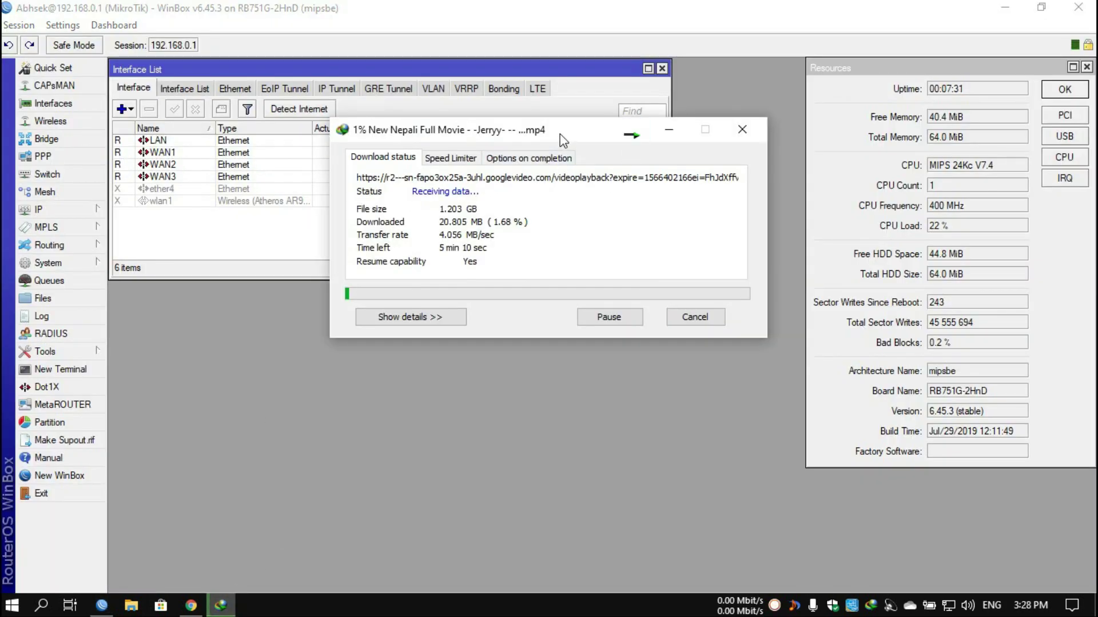
{"action": "left_click_drag", "start_coordinate": [560, 134], "coordinate": [440, 248]}
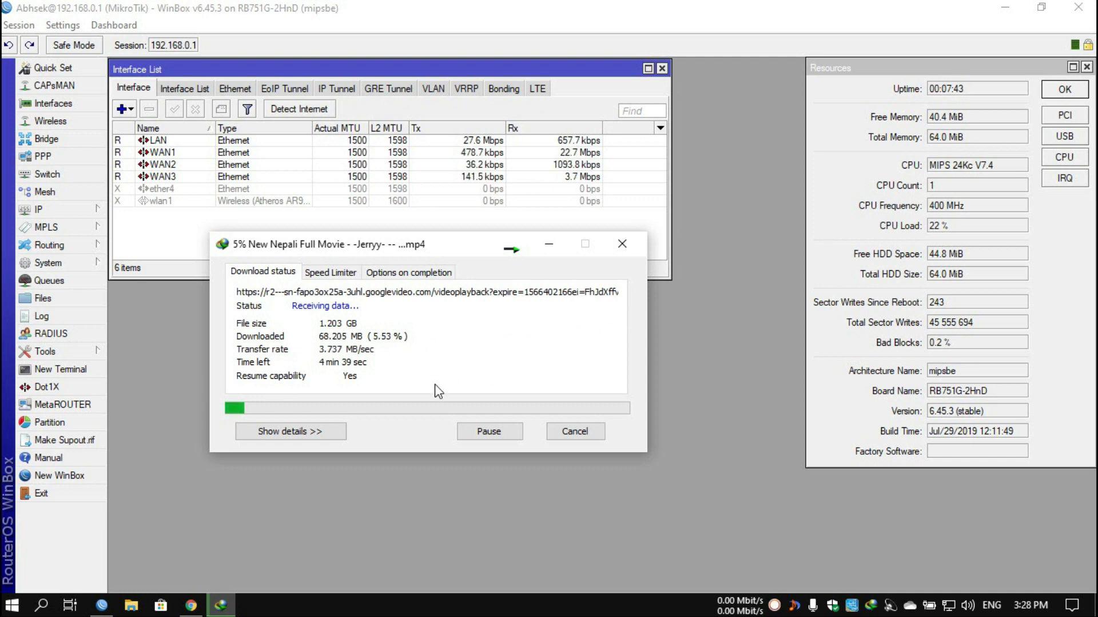
- Return to YouTube in Chrome, open Yeh Jawaani Hai Deewani 2013 | Full Movie, and start downloading it as MP4
{"action": "left_click", "coordinate": [191, 606]}
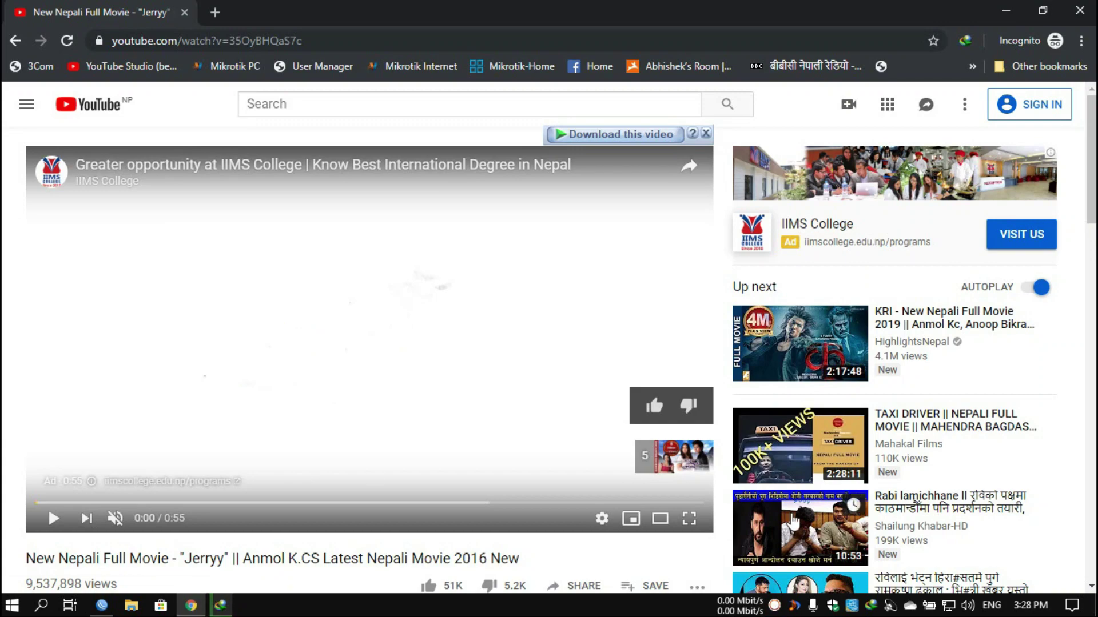
{"action": "scroll", "coordinate": [793, 521], "scroll_direction": "down", "scroll_amount": 4}
{"action": "scroll", "coordinate": [793, 520], "scroll_direction": "down", "scroll_amount": 1}
{"action": "scroll", "coordinate": [975, 454], "scroll_direction": "down", "scroll_amount": 7}
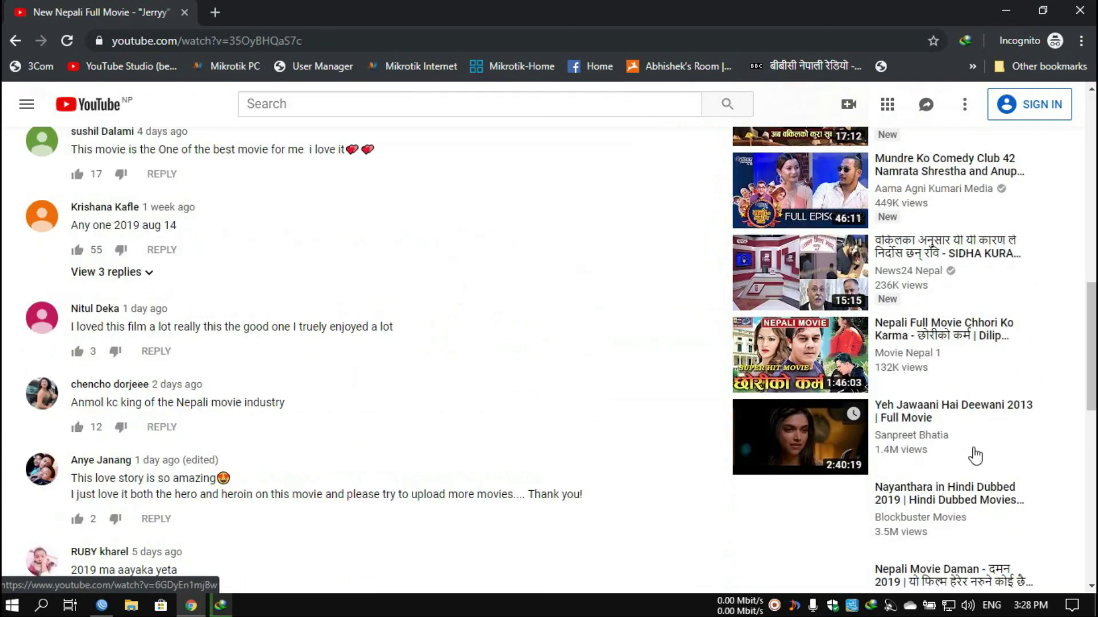
{"action": "mouse_move", "coordinate": [932, 464]}
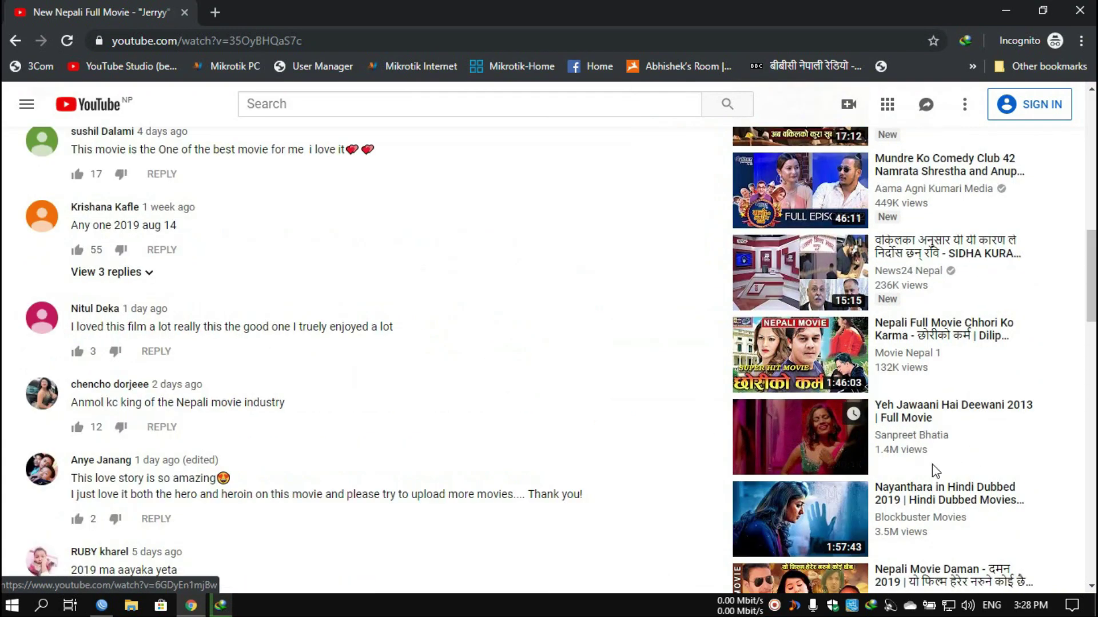
{"action": "left_click", "coordinate": [792, 459]}
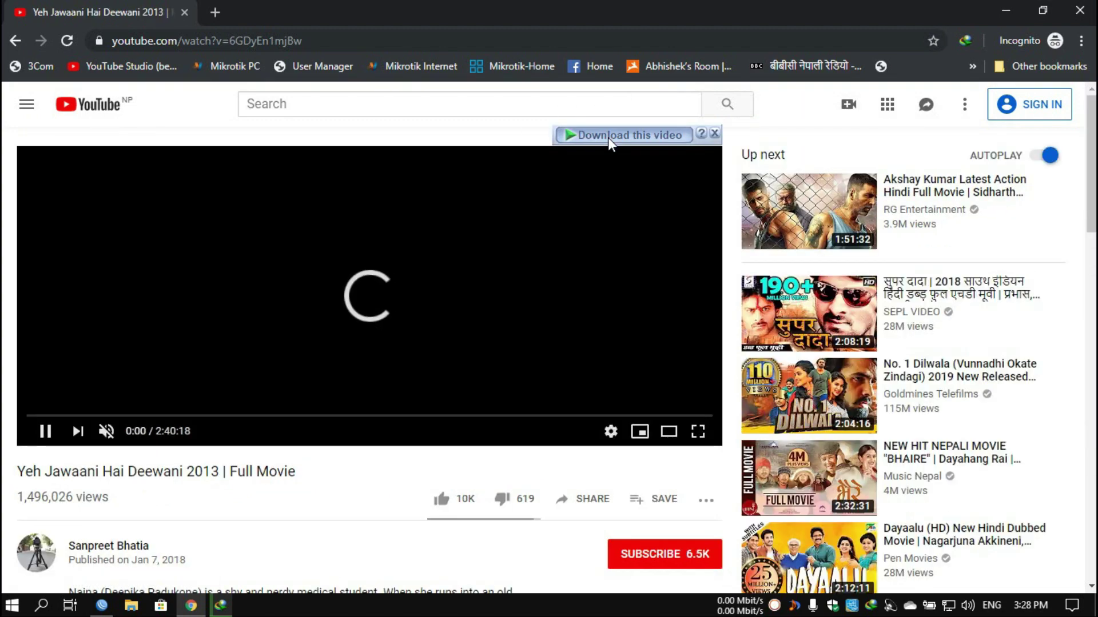
{"action": "mouse_move", "coordinate": [609, 137]}
{"action": "left_click", "coordinate": [674, 176]}
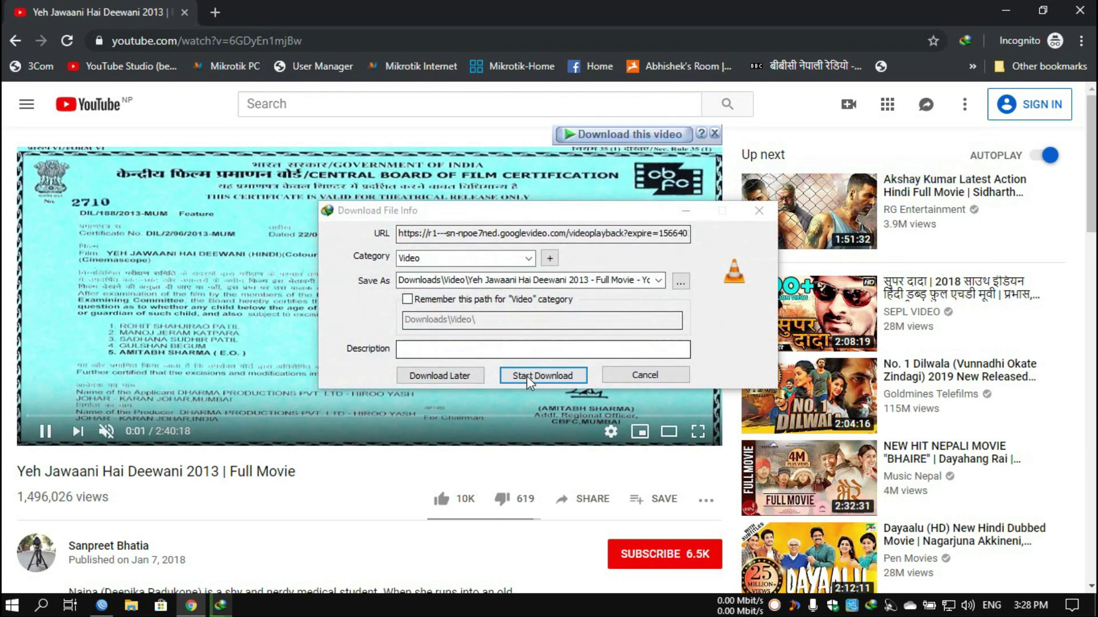
{"action": "left_click", "coordinate": [540, 375]}
- Arrange both download windows side by side over WinBox and compare their transfer rates with the LAN and WAN interface traffic
{"action": "key", "text": "alt+Tab"}
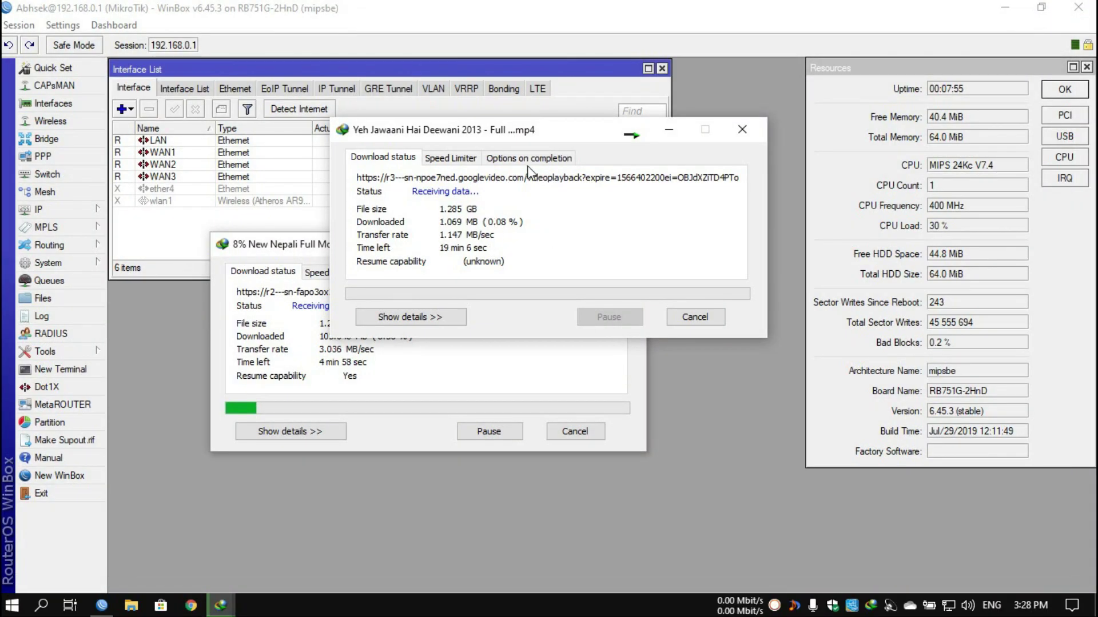
{"action": "left_click_drag", "start_coordinate": [514, 140], "coordinate": [829, 252]}
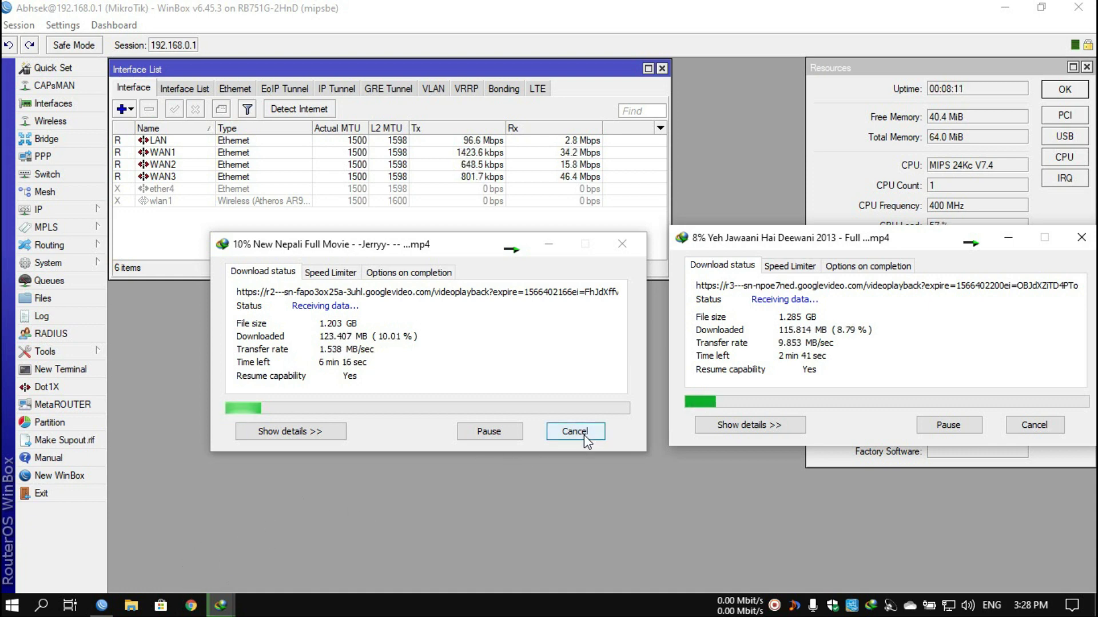
{"action": "left_click", "coordinate": [474, 147]}
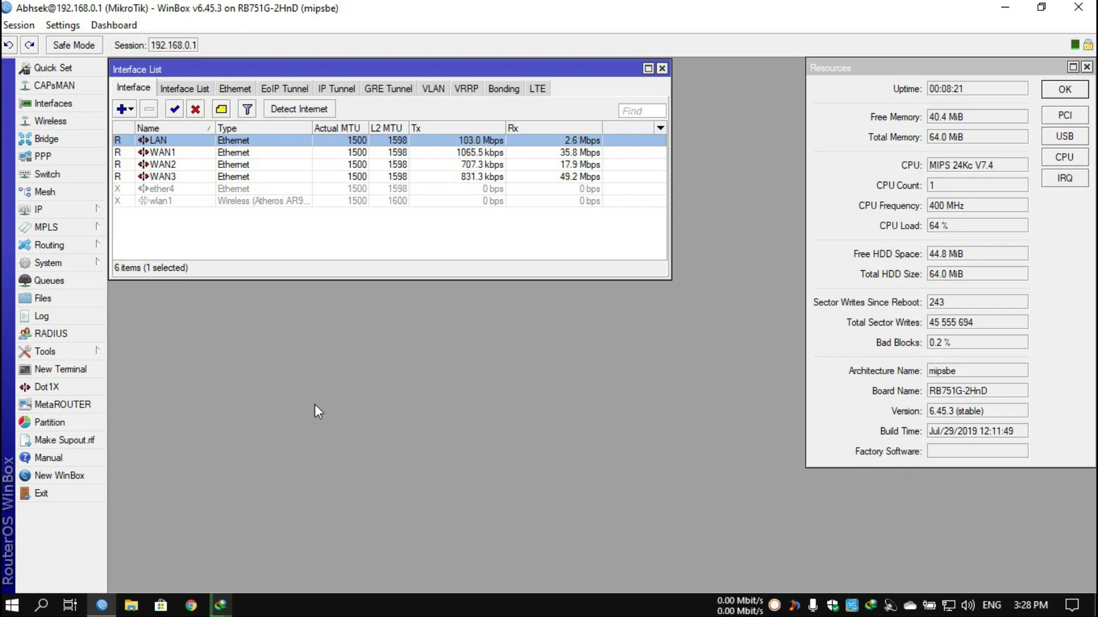
{"action": "left_click", "coordinate": [223, 612]}
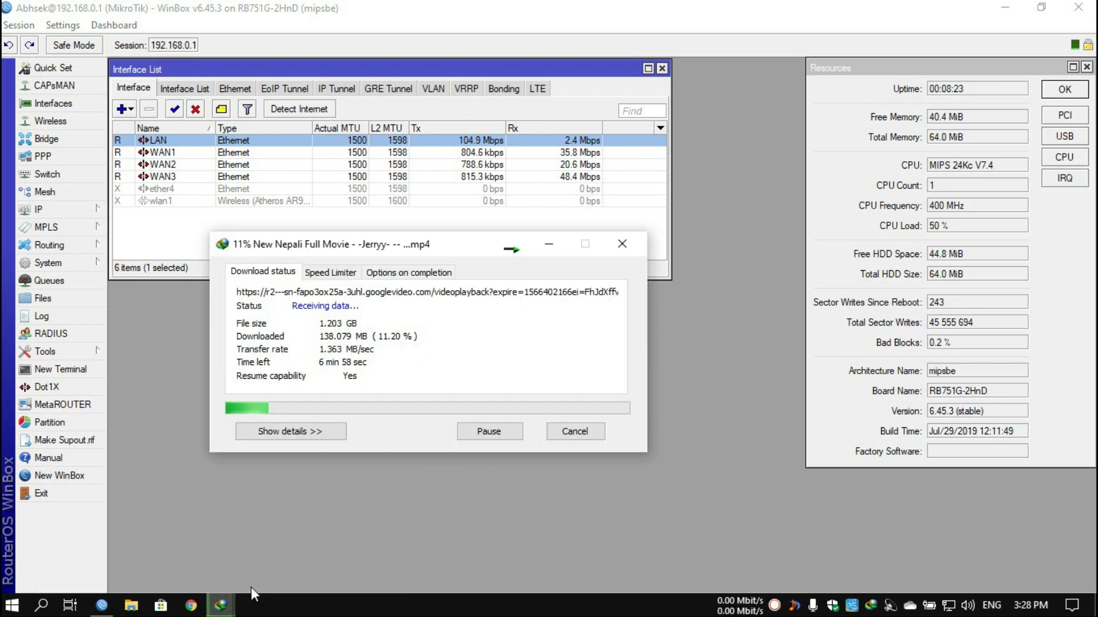
{"action": "mouse_move", "coordinate": [227, 610]}
{"action": "left_click", "coordinate": [309, 532]}
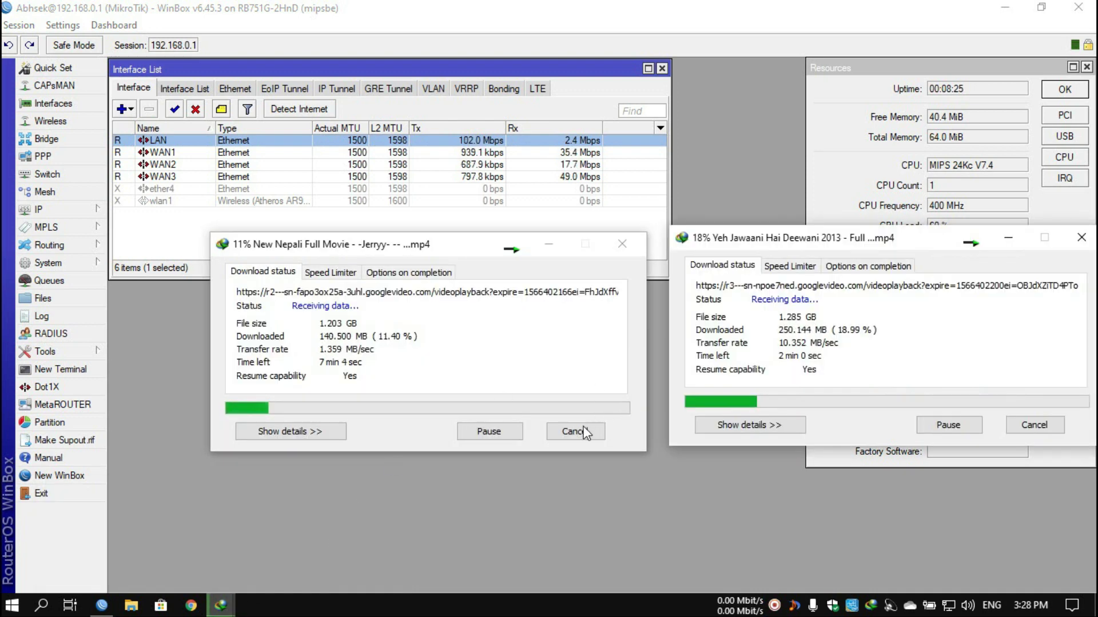
- Cancel the New Nepali Full Movie and Yeh Jawaani Hai Deewani downloads while checking the interface traffic
{"action": "left_click", "coordinate": [575, 431]}
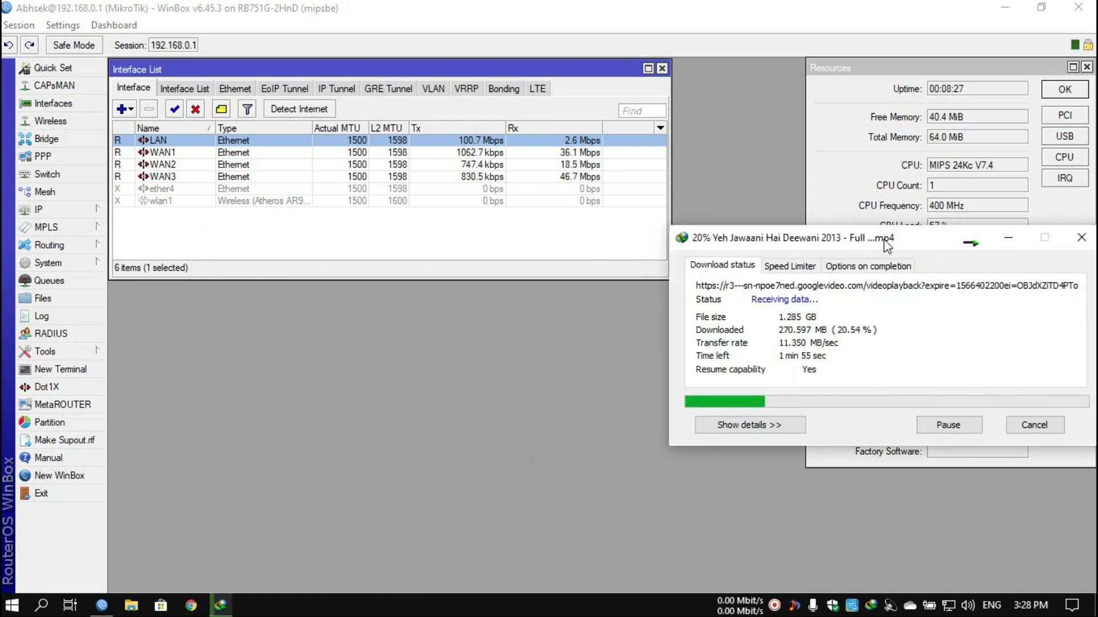
{"action": "left_click_drag", "start_coordinate": [886, 244], "coordinate": [544, 301]}
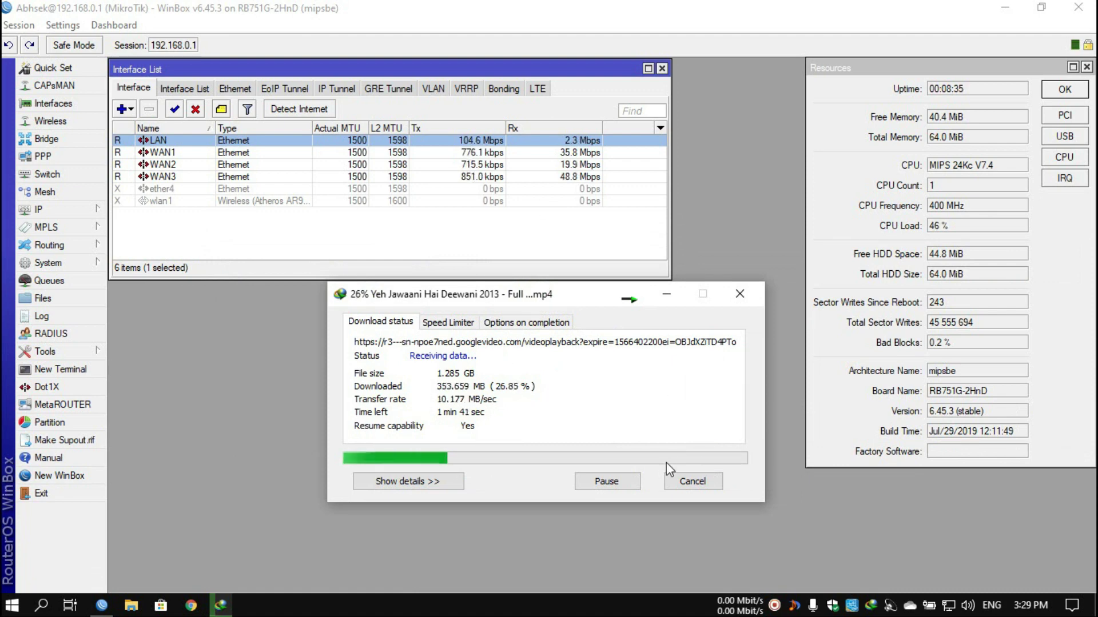
{"action": "left_click", "coordinate": [680, 479]}
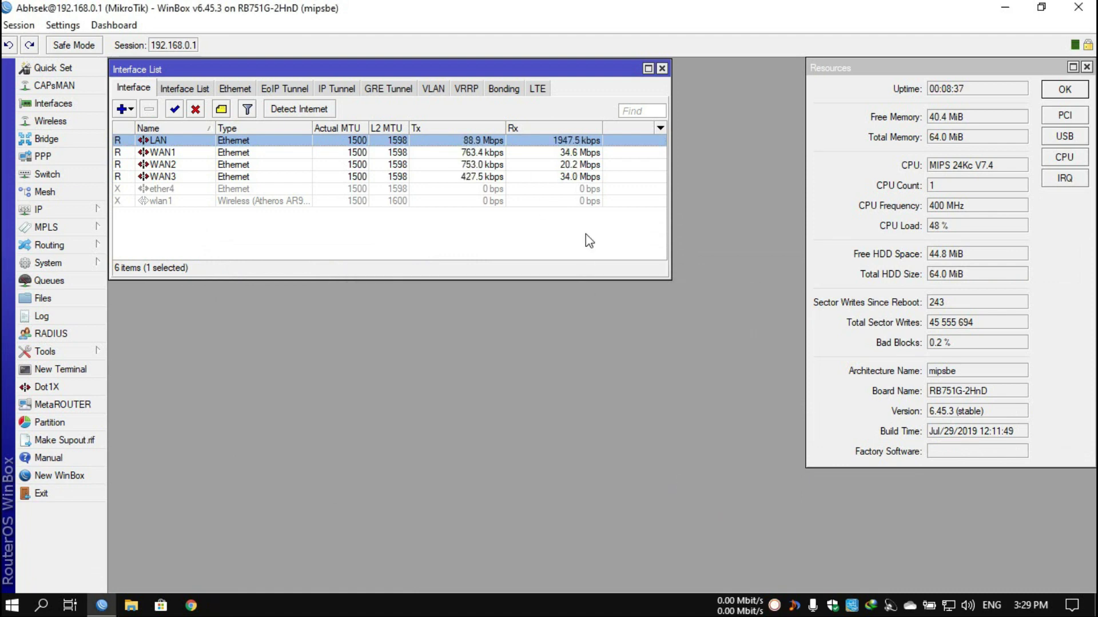
{"action": "left_click", "coordinate": [587, 236]}
- Close the WinBox session to 192.168.0.1, refresh the desktop, and connect to the saved router 10.10.10.1
{"action": "left_click", "coordinate": [1078, 8]}
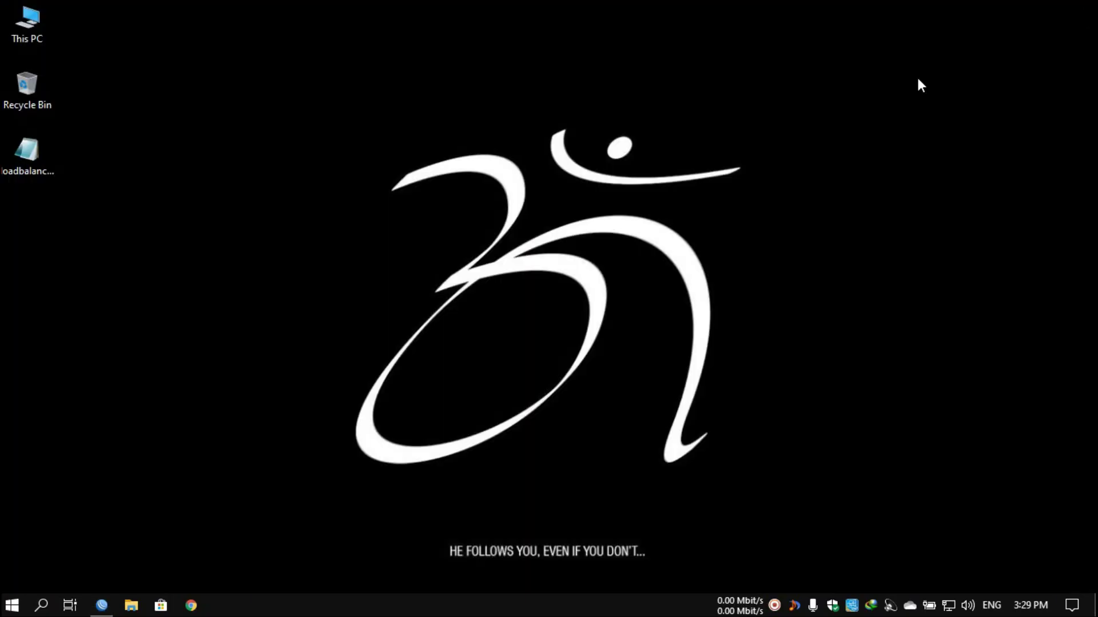
{"action": "right_click", "coordinate": [622, 270]}
{"action": "left_click", "coordinate": [691, 318]}
{"action": "left_click", "coordinate": [101, 606]}
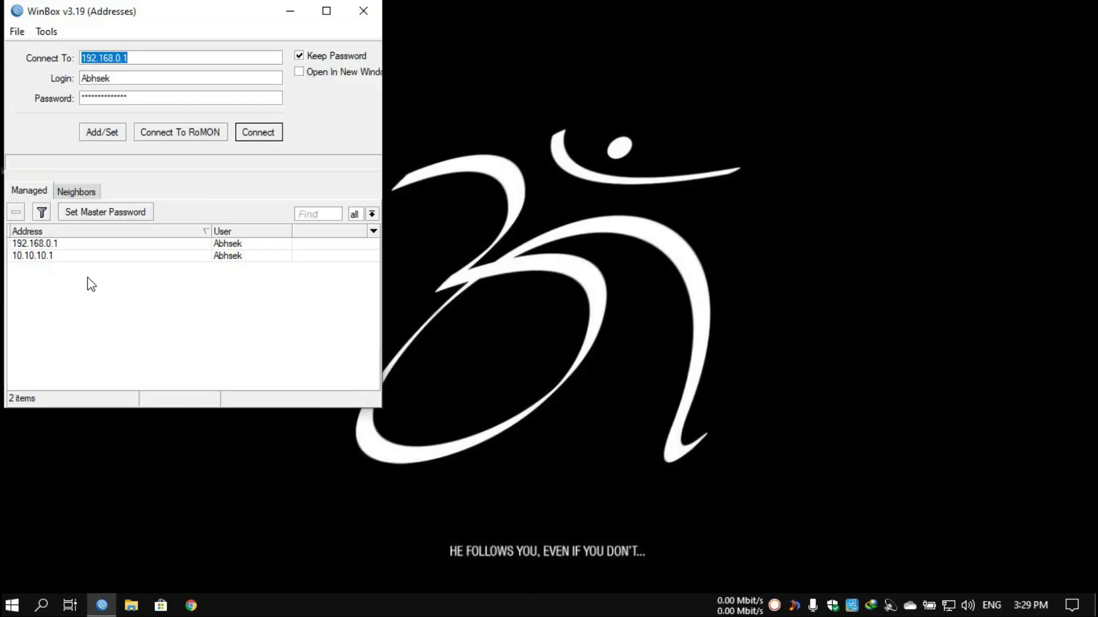
{"action": "left_click", "coordinate": [67, 258]}
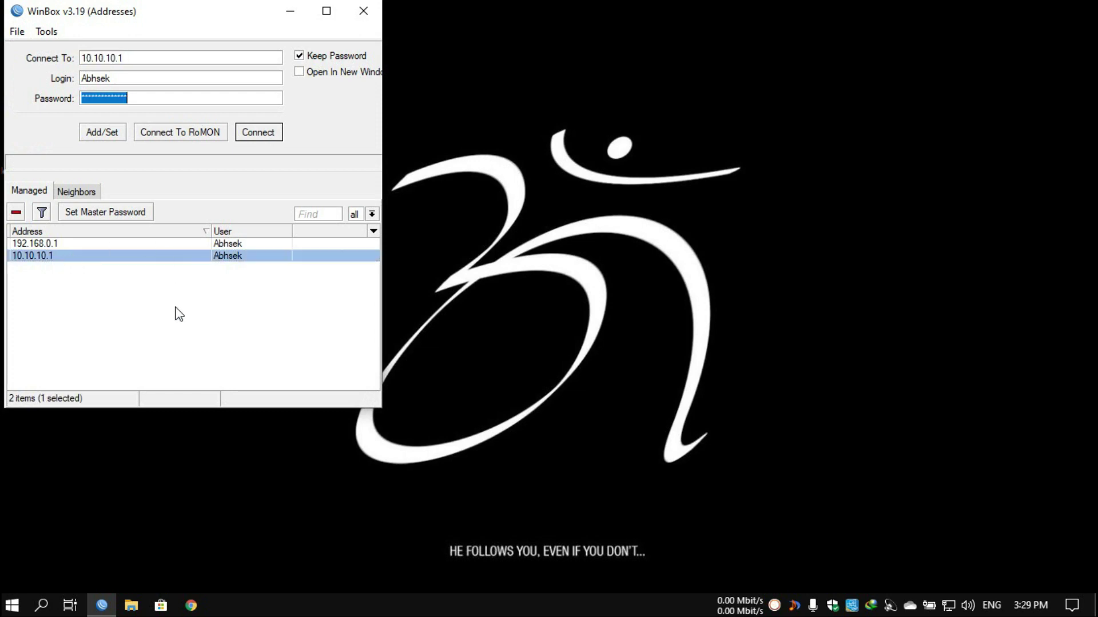
{"action": "left_click", "coordinate": [259, 132]}
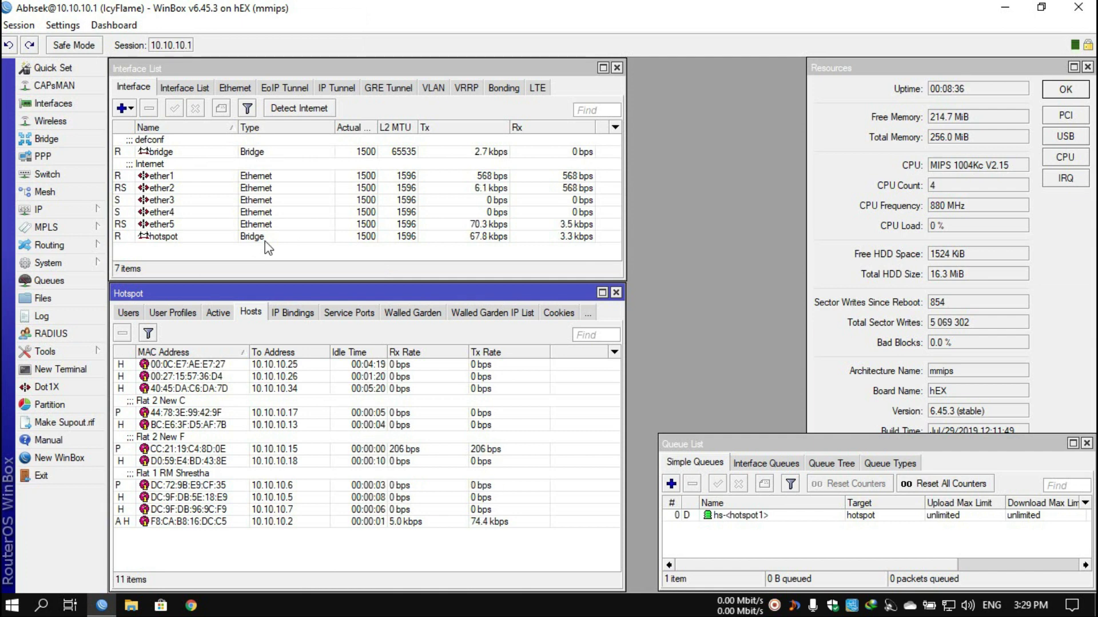
- Review the hotspot's user profiles and active users, and select the ether1 Internet interface to examine its traffic
{"action": "left_click", "coordinate": [271, 253]}
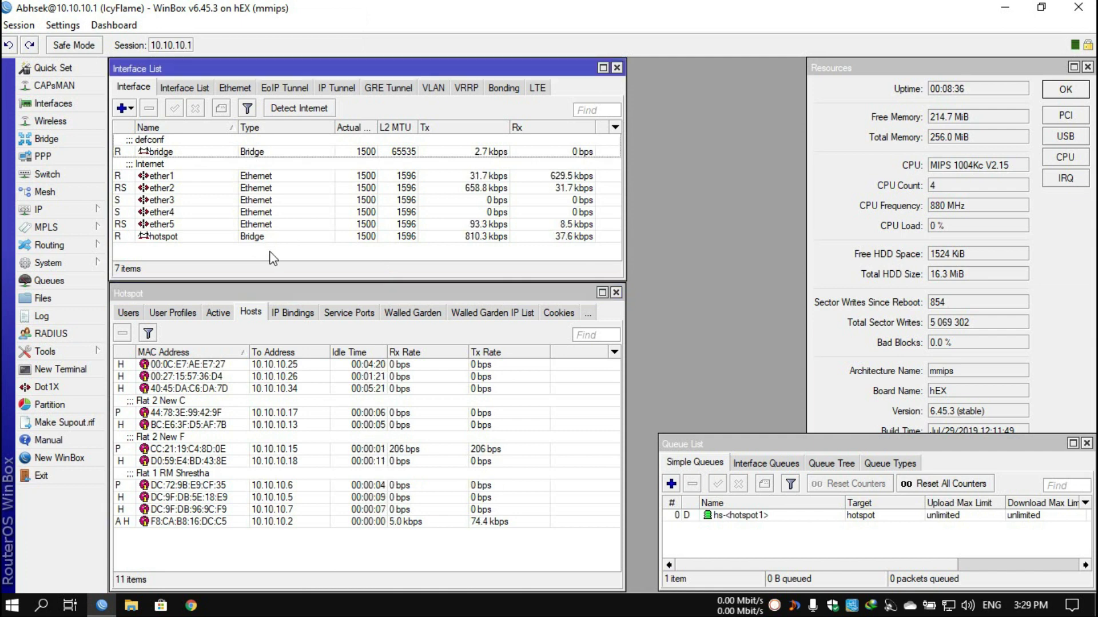
{"action": "left_click", "coordinate": [218, 313]}
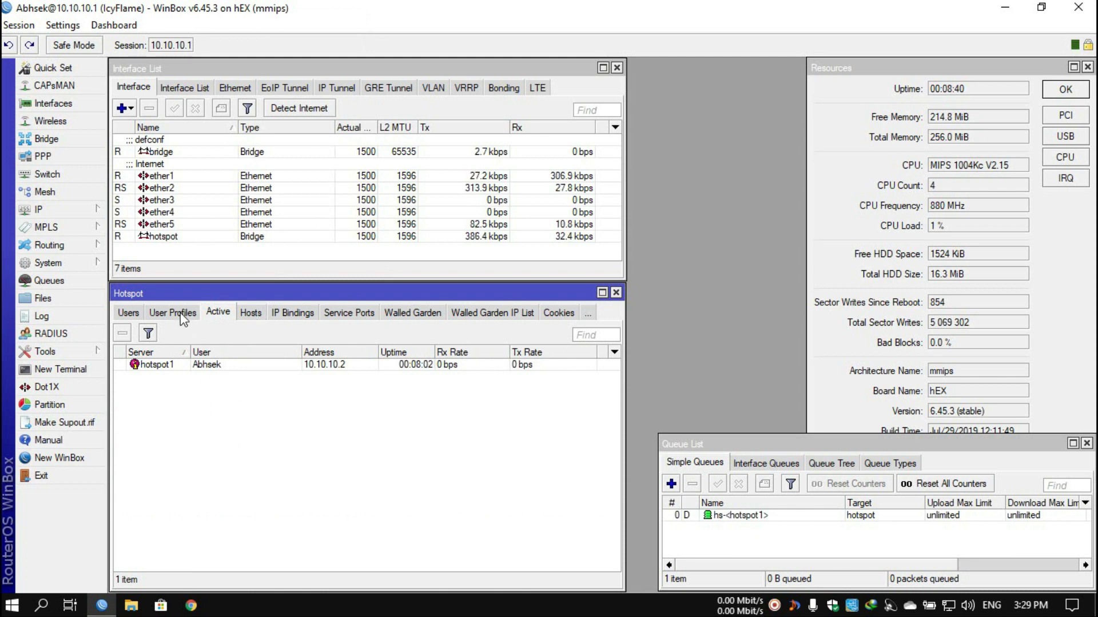
{"action": "left_click", "coordinate": [181, 314]}
{"action": "left_click", "coordinate": [221, 312]}
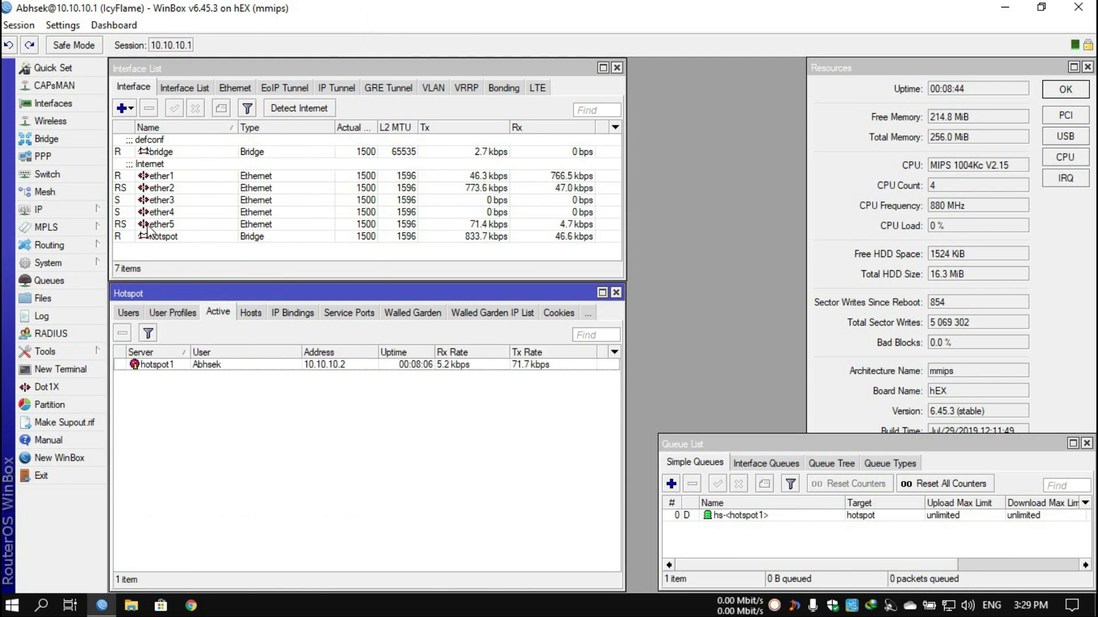
{"action": "left_click", "coordinate": [189, 179]}
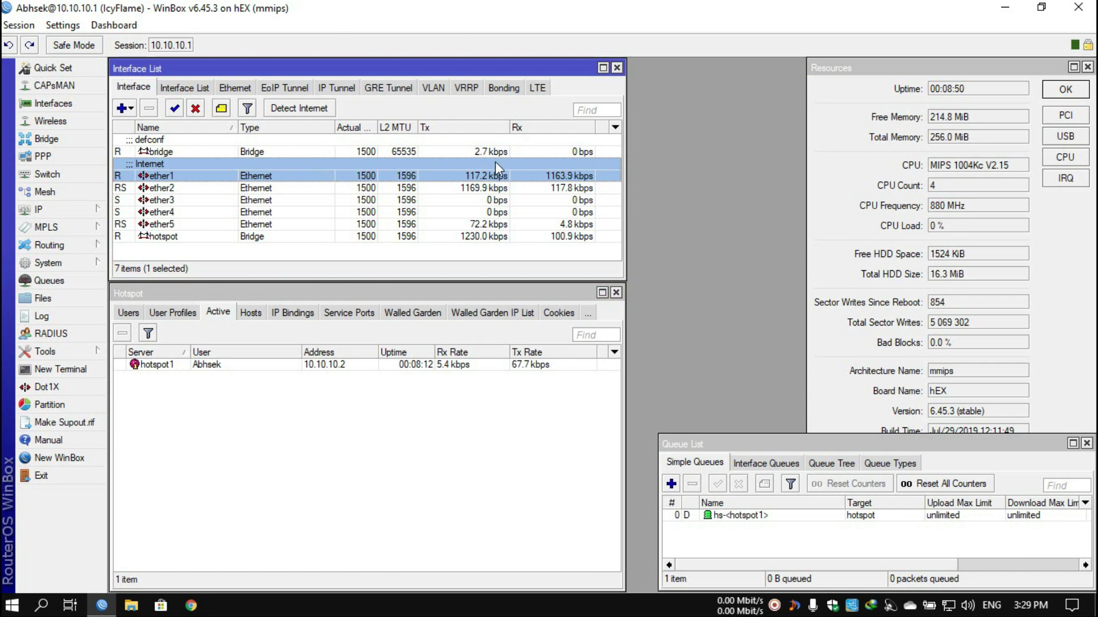
- Resume the Yeh Jawaani Hai Deewani download in Internet Download Manager and place its window beside the WinBox interface list
{"action": "left_click", "coordinate": [890, 605]}
{"action": "left_click", "coordinate": [600, 246]}
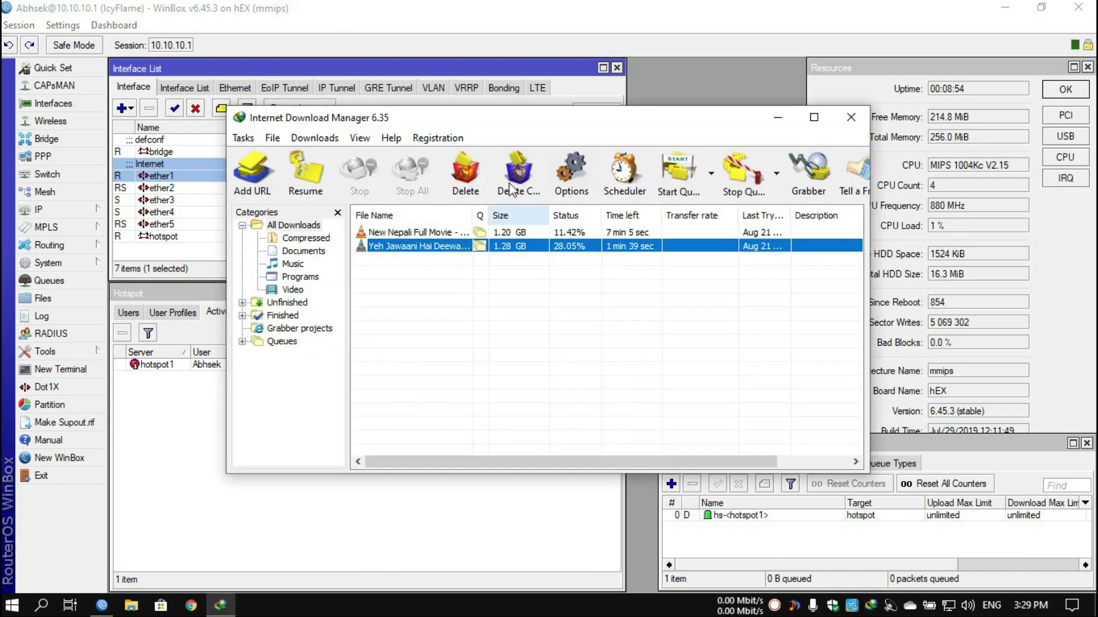
{"action": "left_click", "coordinate": [312, 181]}
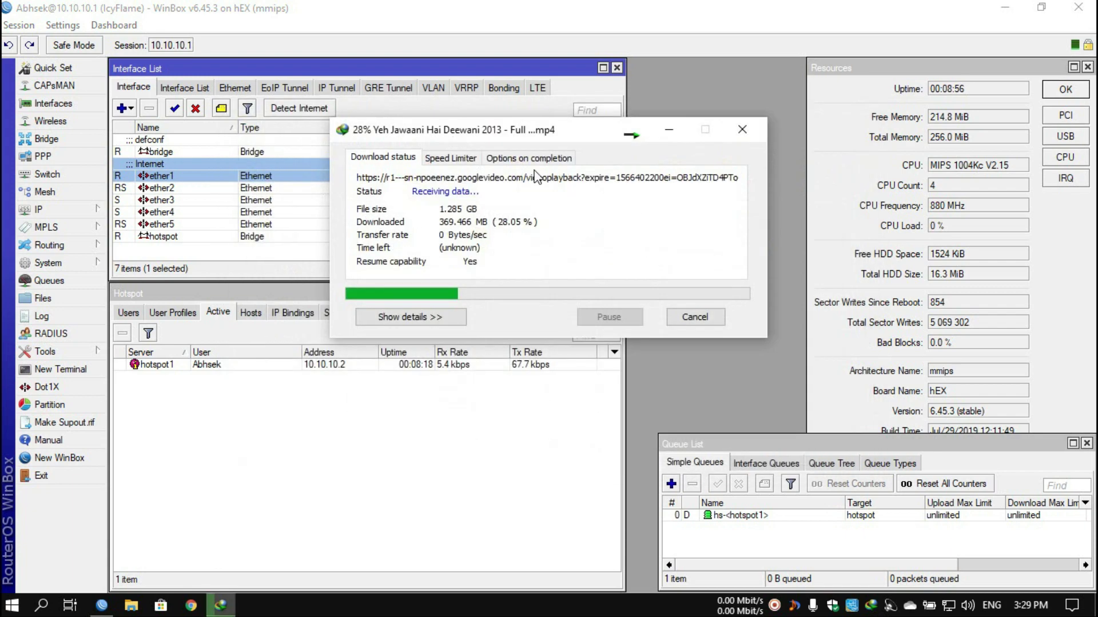
{"action": "left_click_drag", "start_coordinate": [509, 132], "coordinate": [833, 120]}
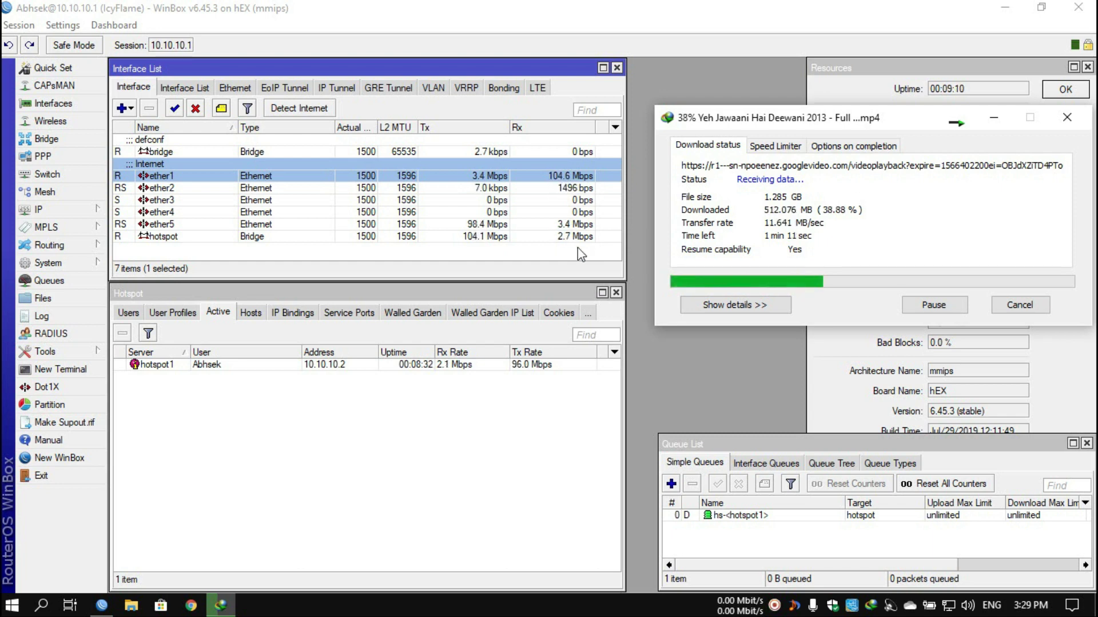
- Examine the router's CPU load and interface traffic in WinBox, and bring the download window back to the front
{"action": "left_click", "coordinate": [772, 5]}
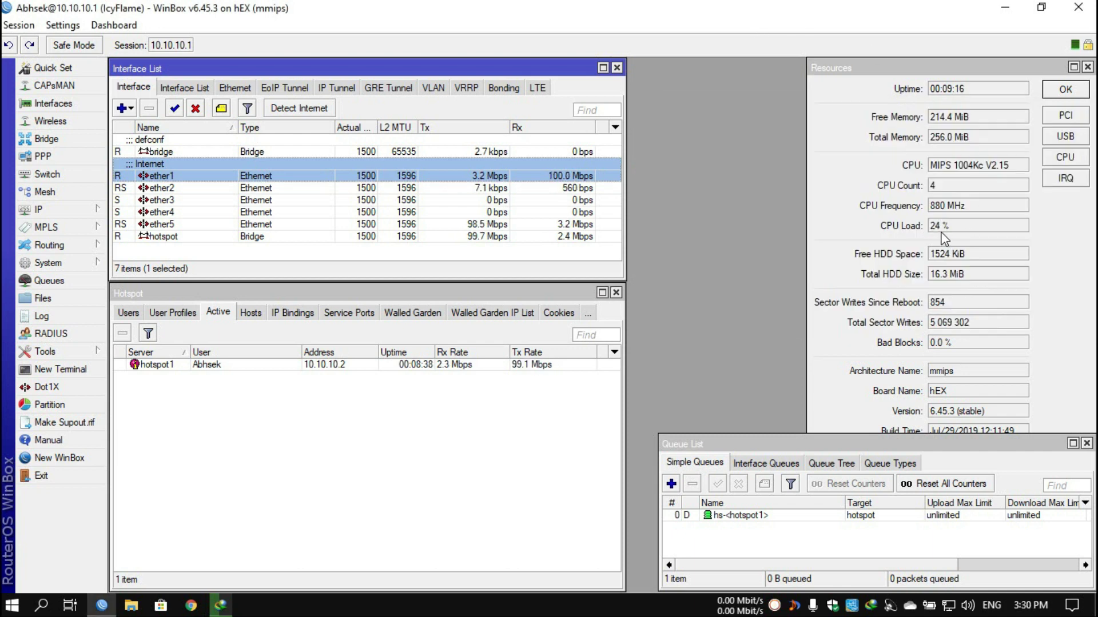
{"action": "left_click", "coordinate": [588, 253]}
{"action": "left_click", "coordinate": [221, 605]}
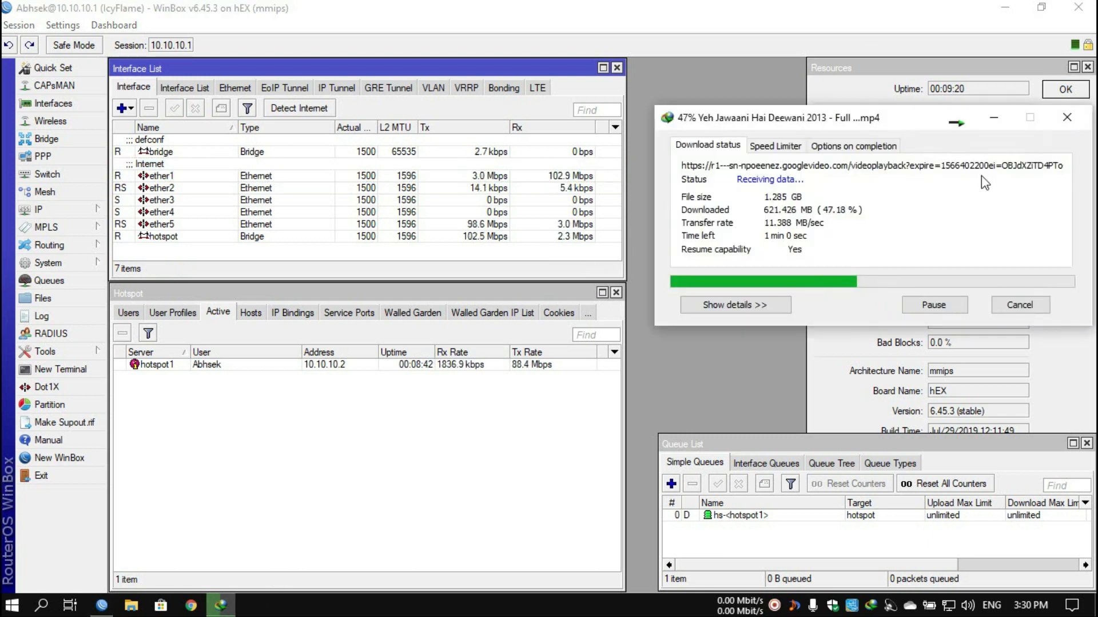